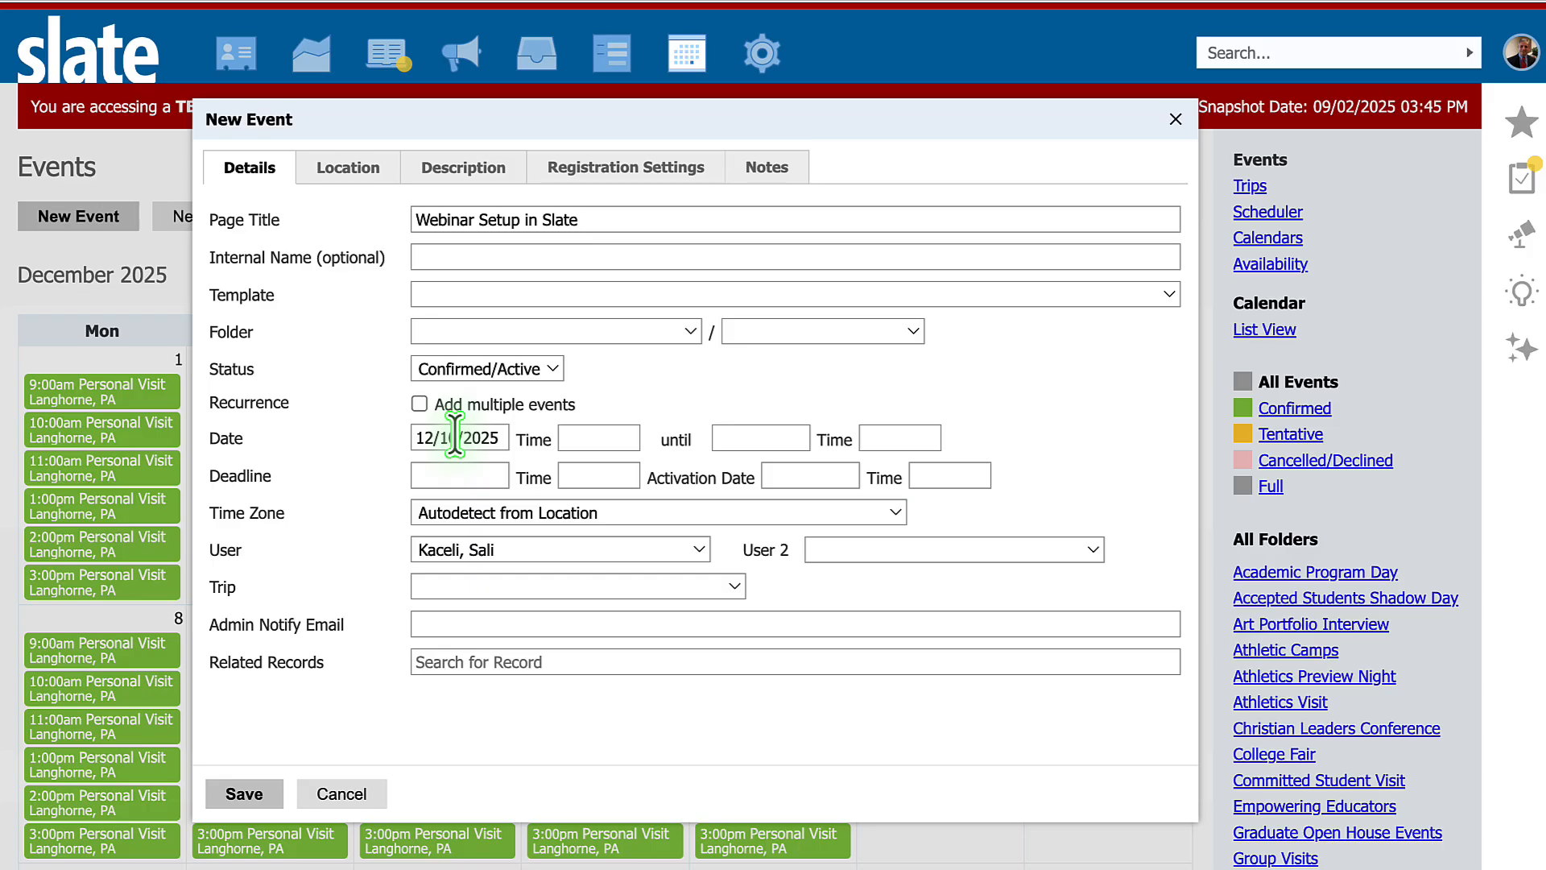
# - Set the new event's online event option to Host event using Share webinar platform
pyautogui.click(363, 171)
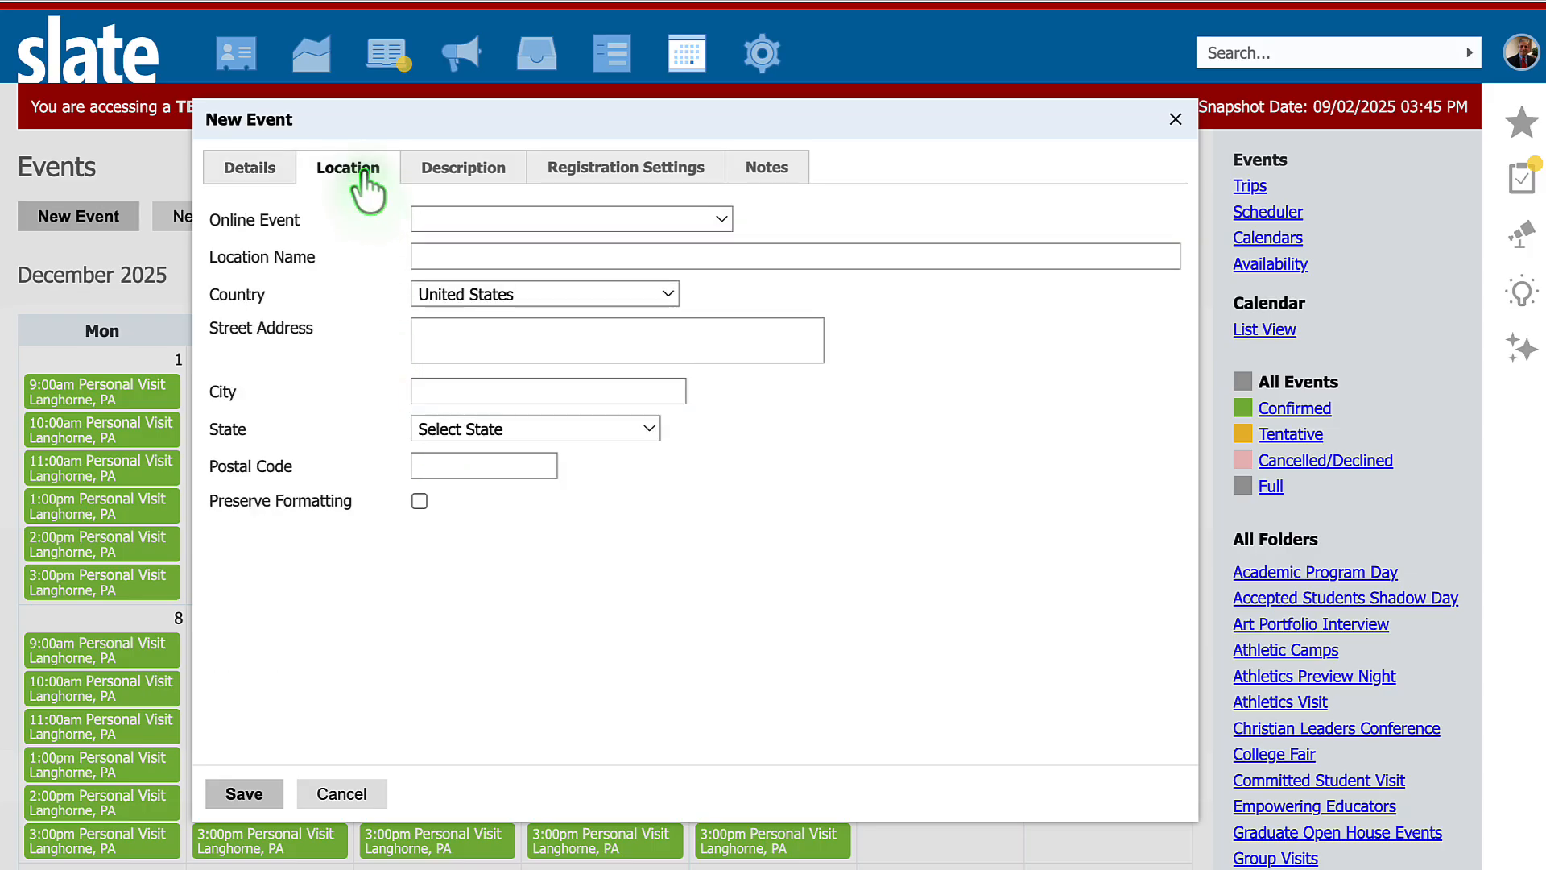
pyautogui.click(475, 230)
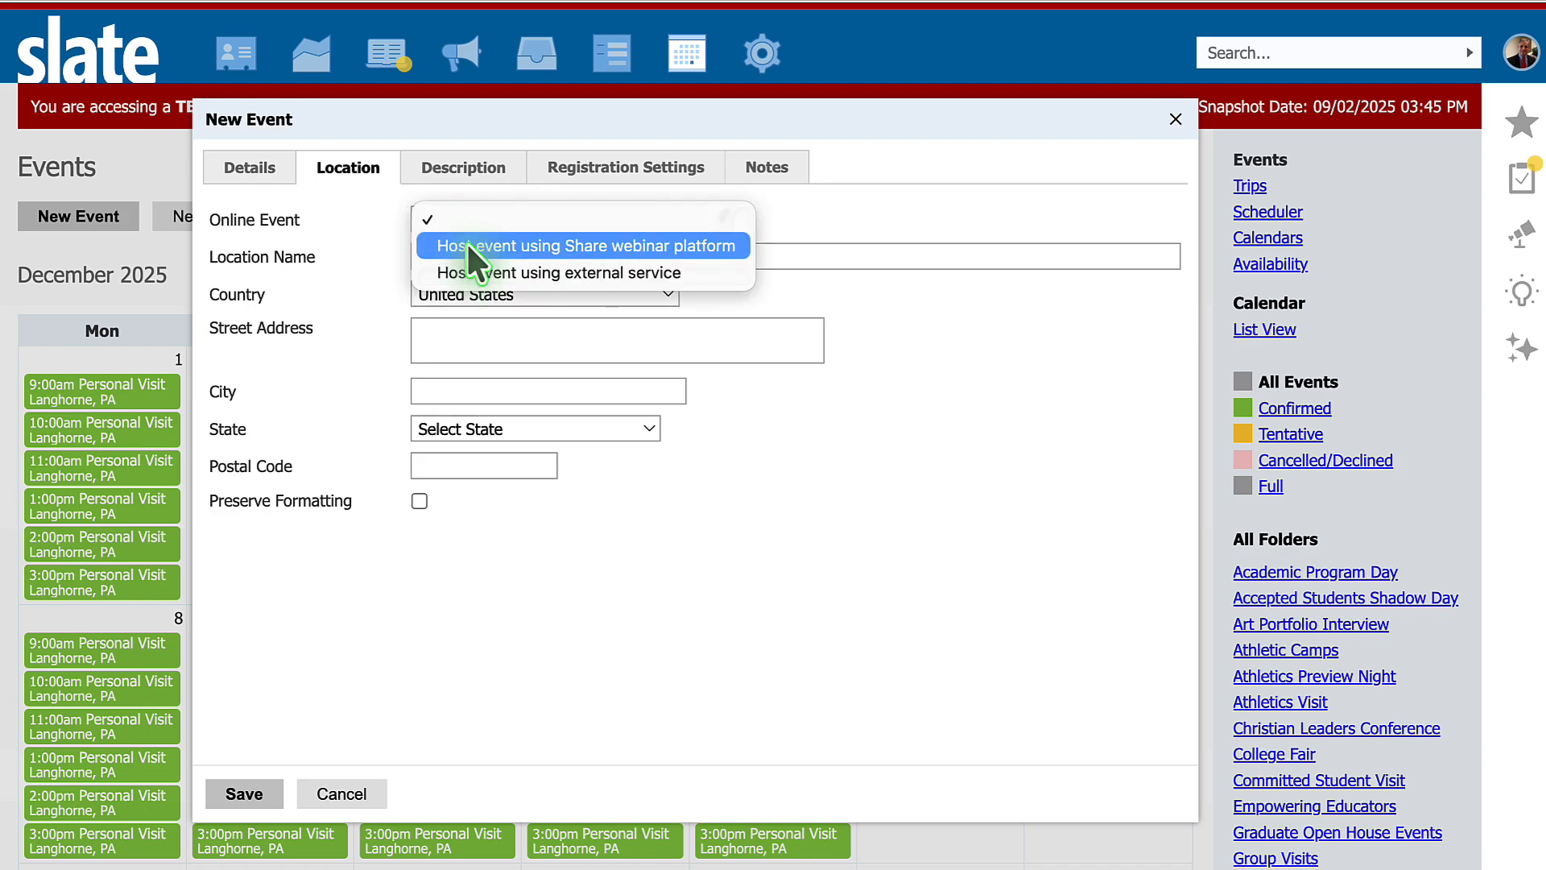
pyautogui.click(466, 241)
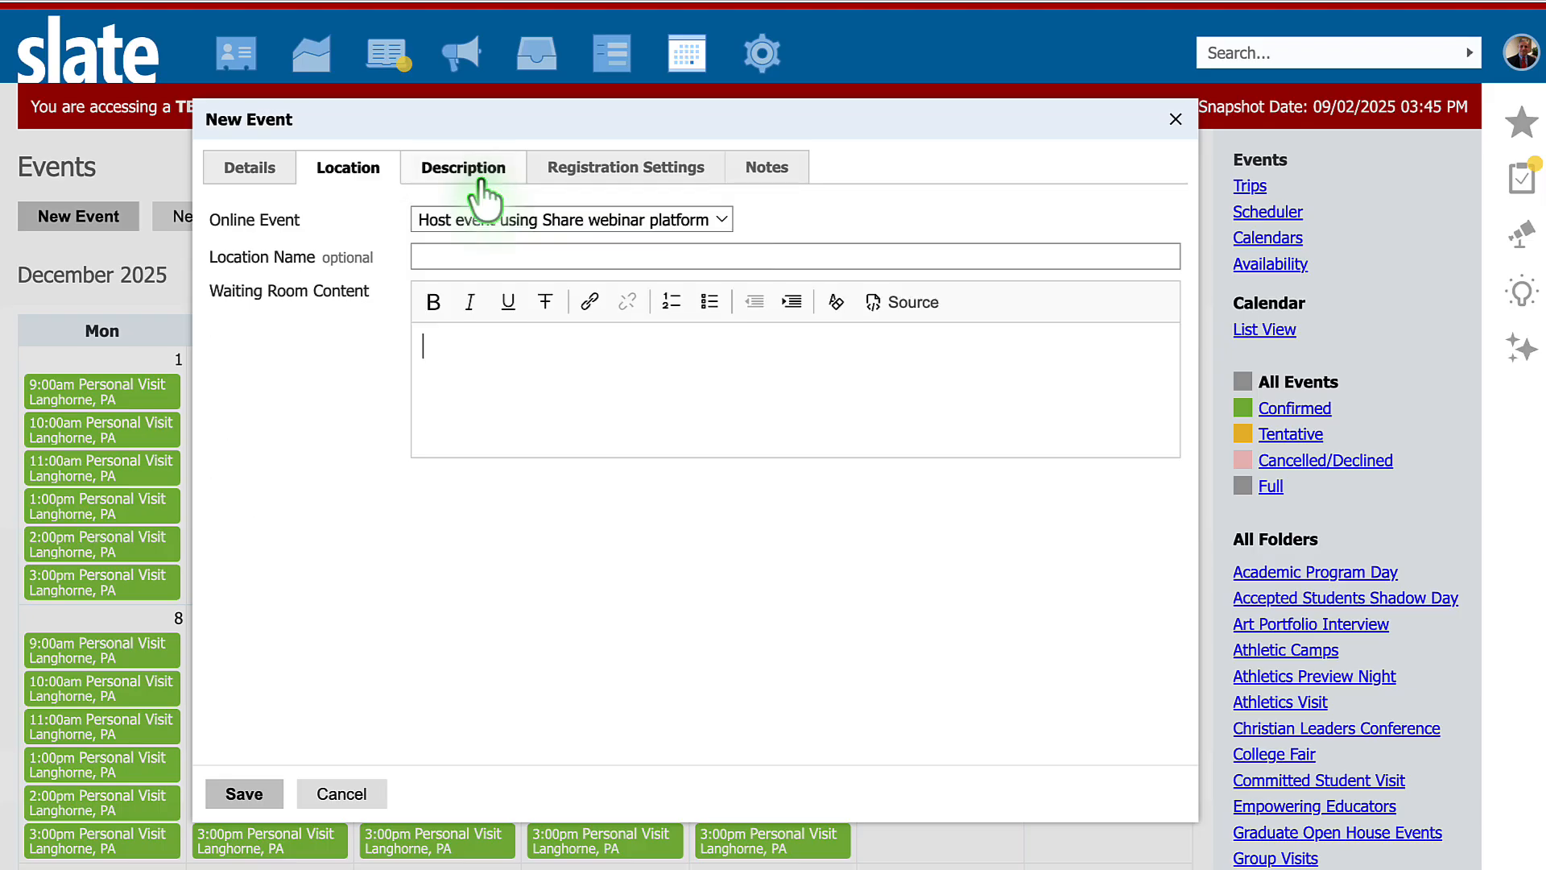
# - Enter "This is where you post the details for the webinar." as the event description
pyautogui.click(477, 179)
pyautogui.click(383, 354)
pyautogui.write('This is where you post the details for the webinar.')
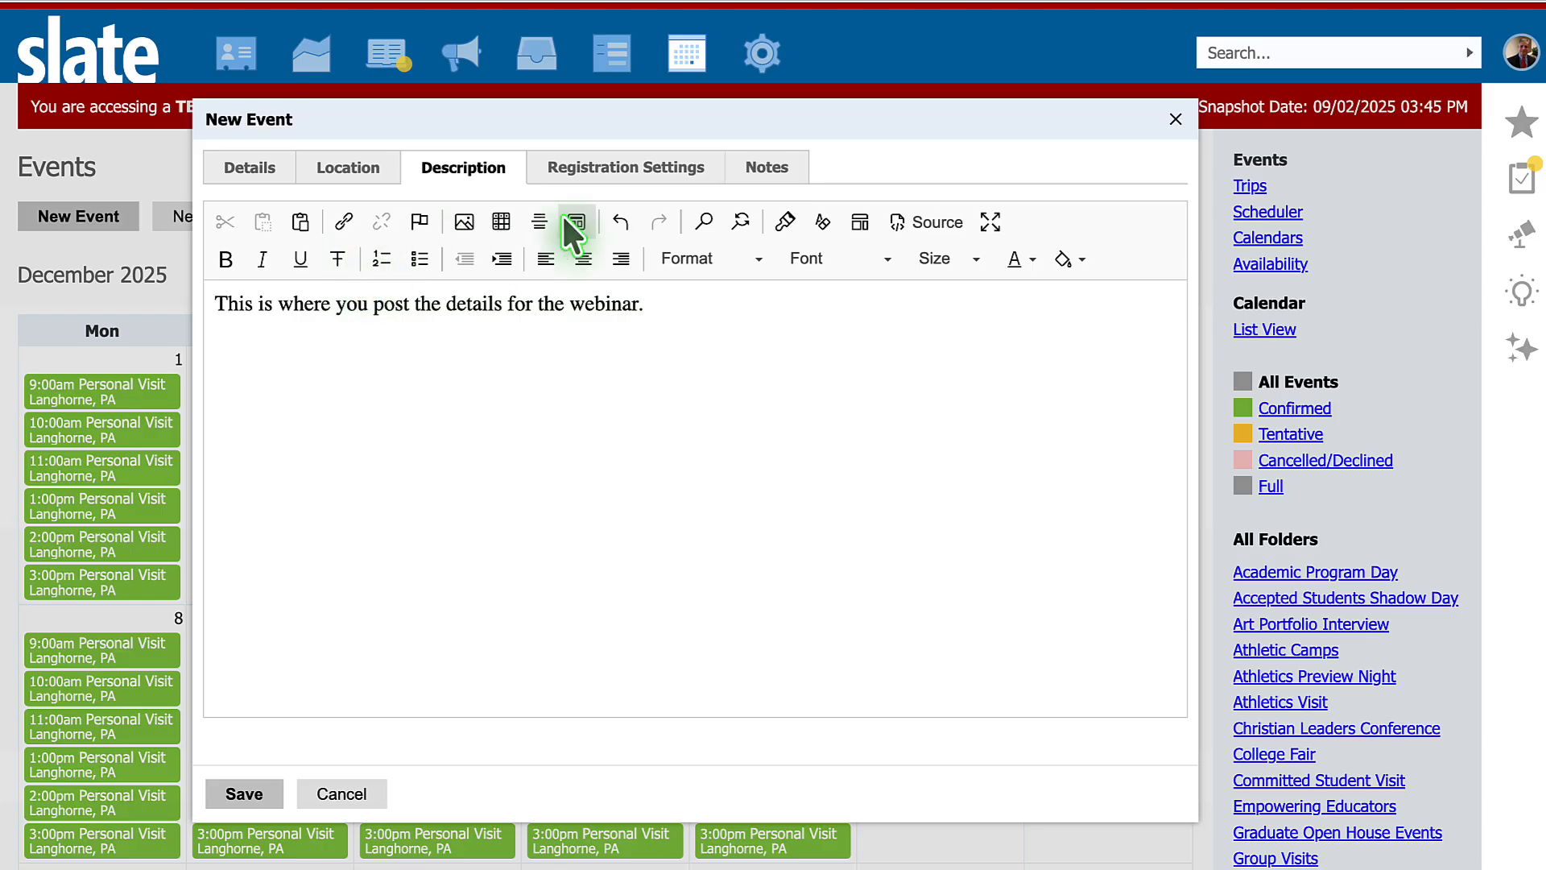
# - Set the event's registrant limit to 100, leaving the custom limit and waitlist messages blank
pyautogui.click(627, 179)
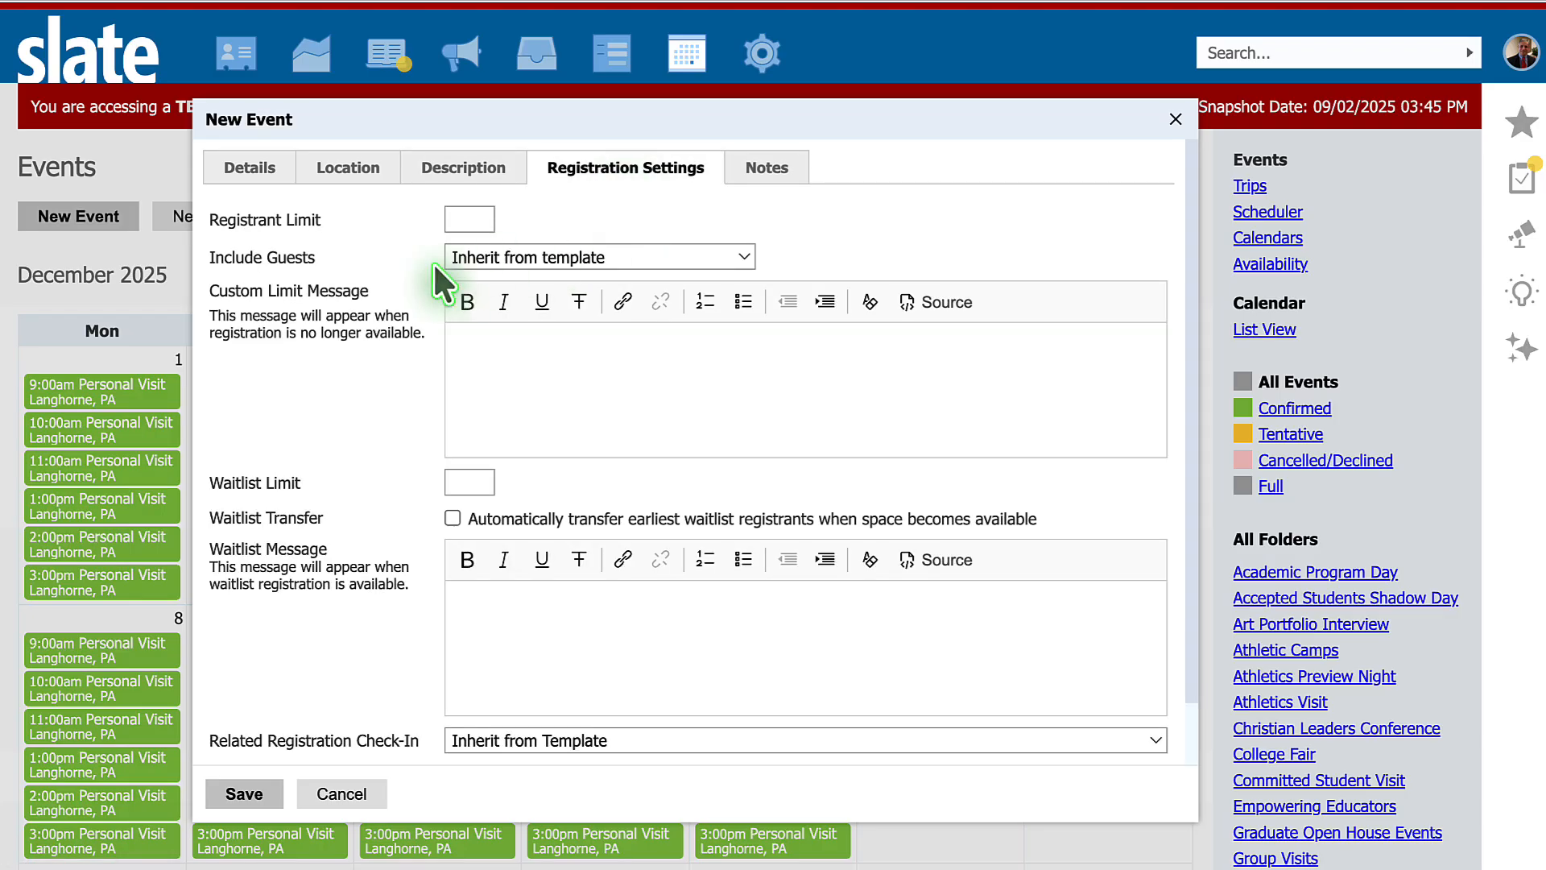
pyautogui.click(481, 219)
pyautogui.write('100')
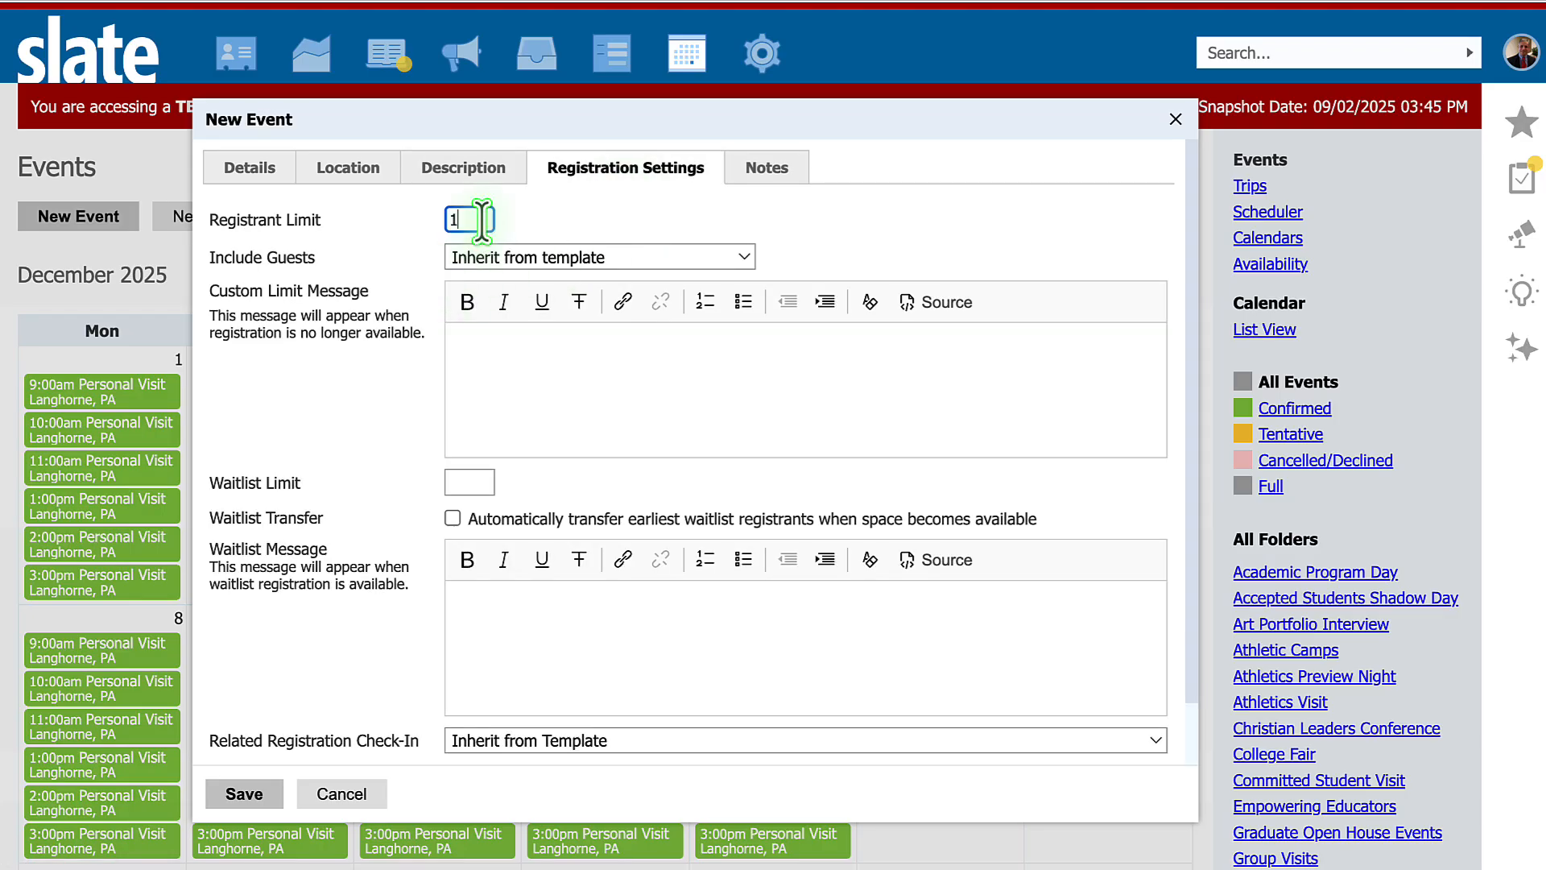
pyautogui.click(588, 403)
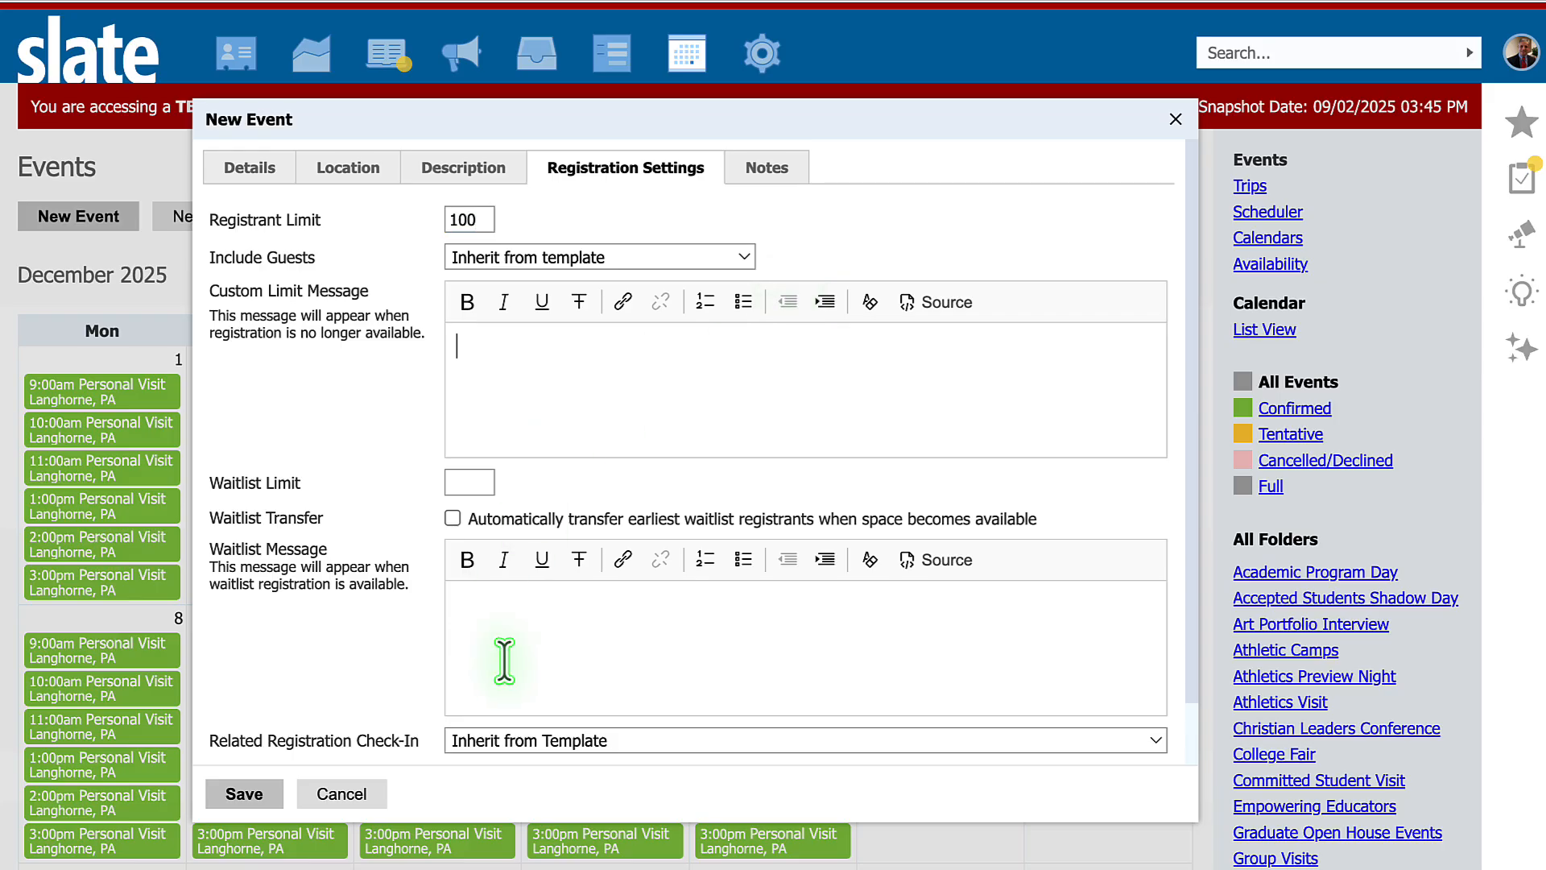
pyautogui.click(541, 654)
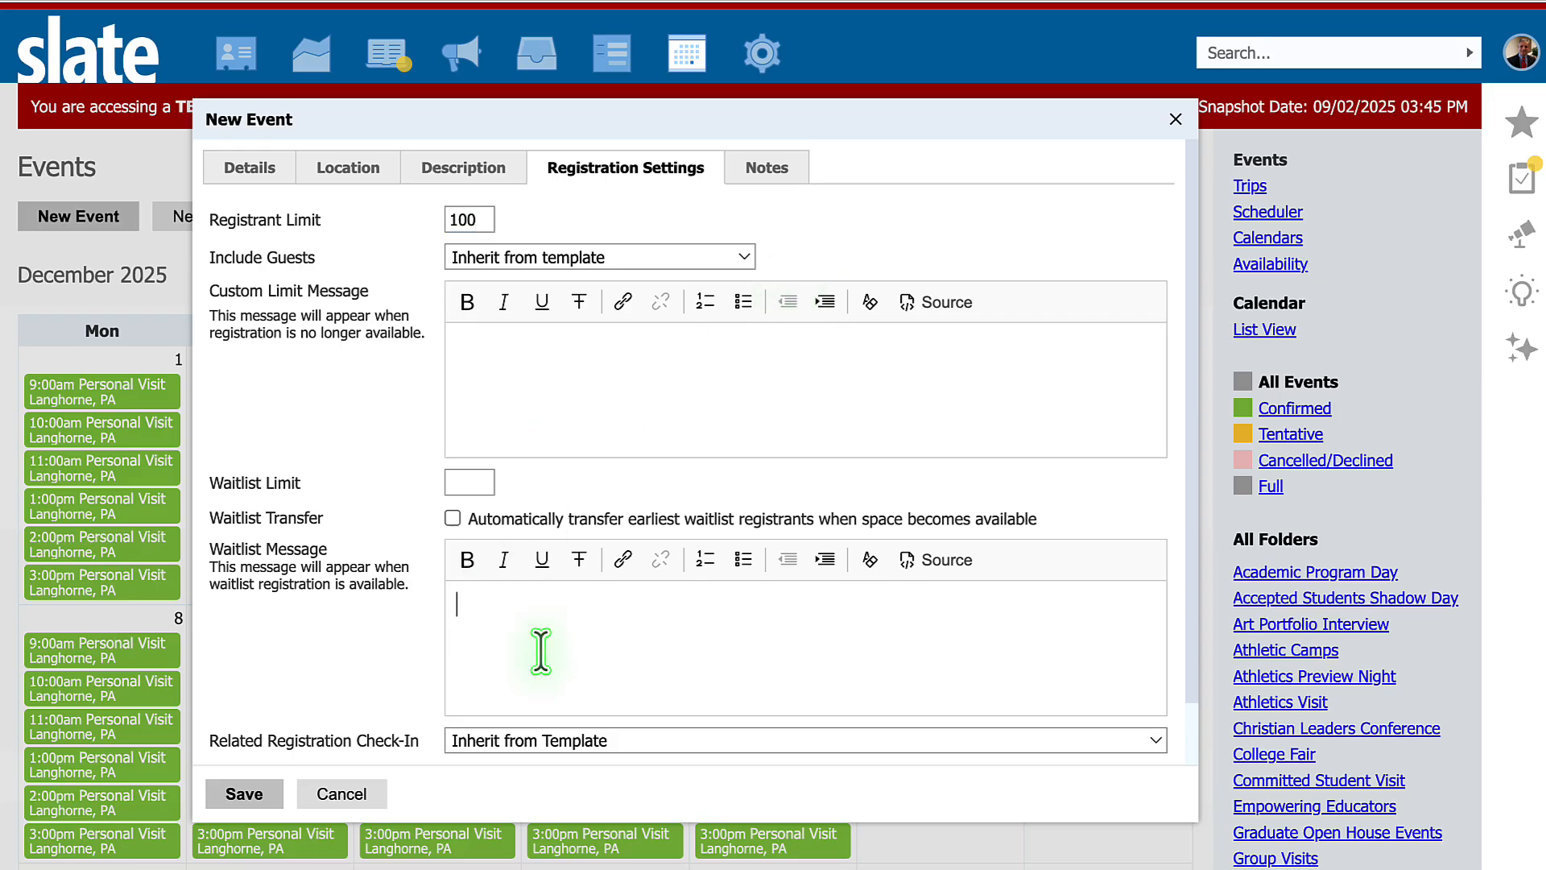
# - Set the event's time zone to (UTC-05:00) Eastern Time (US & Canada) and save the event
pyautogui.click(788, 197)
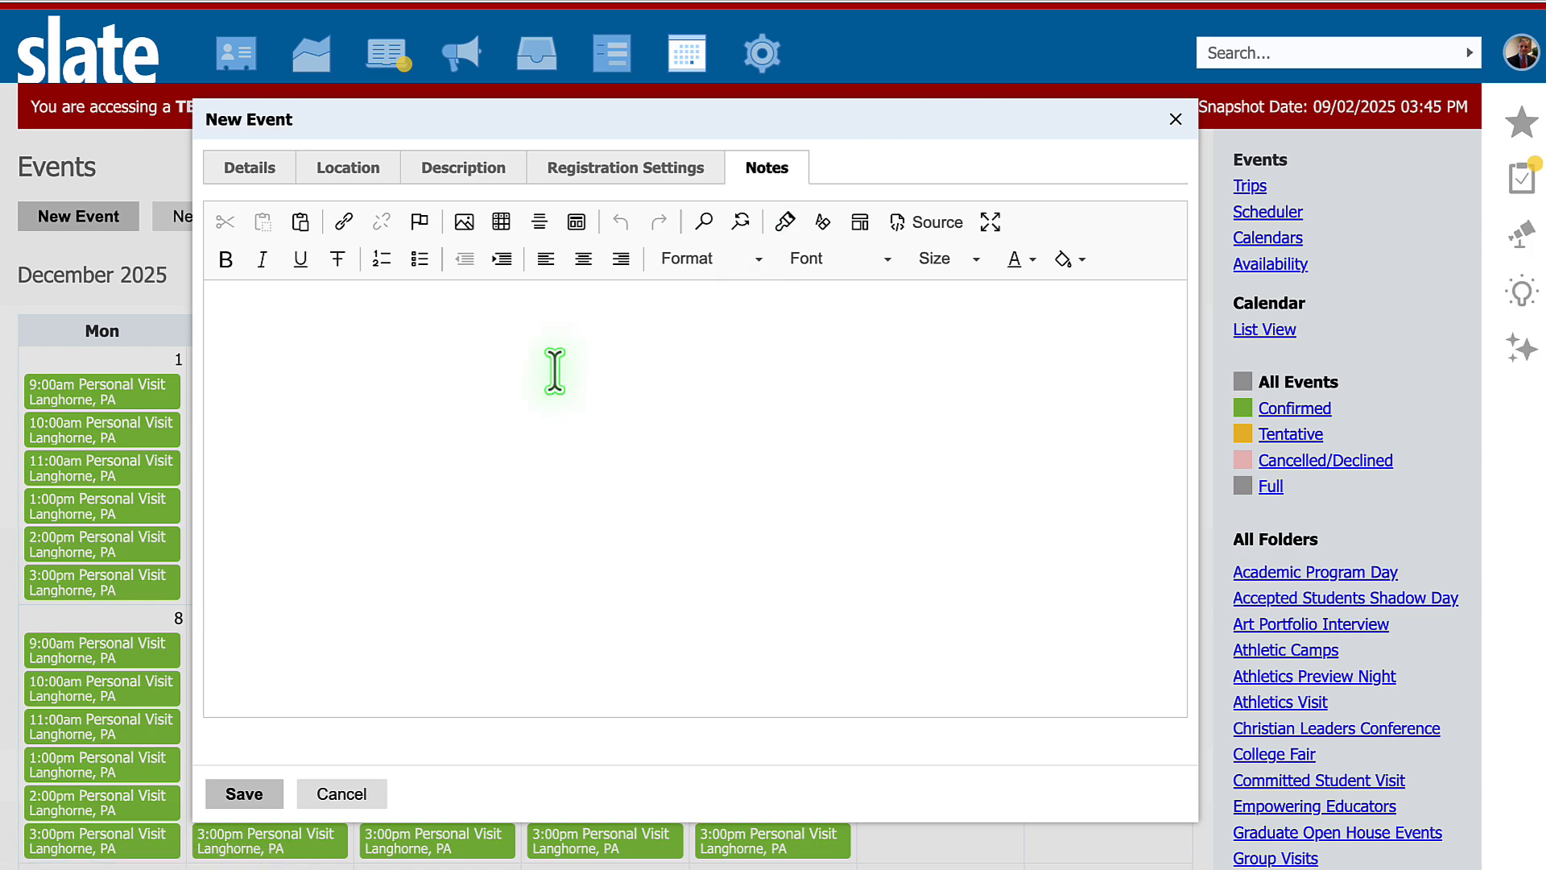
pyautogui.click(256, 173)
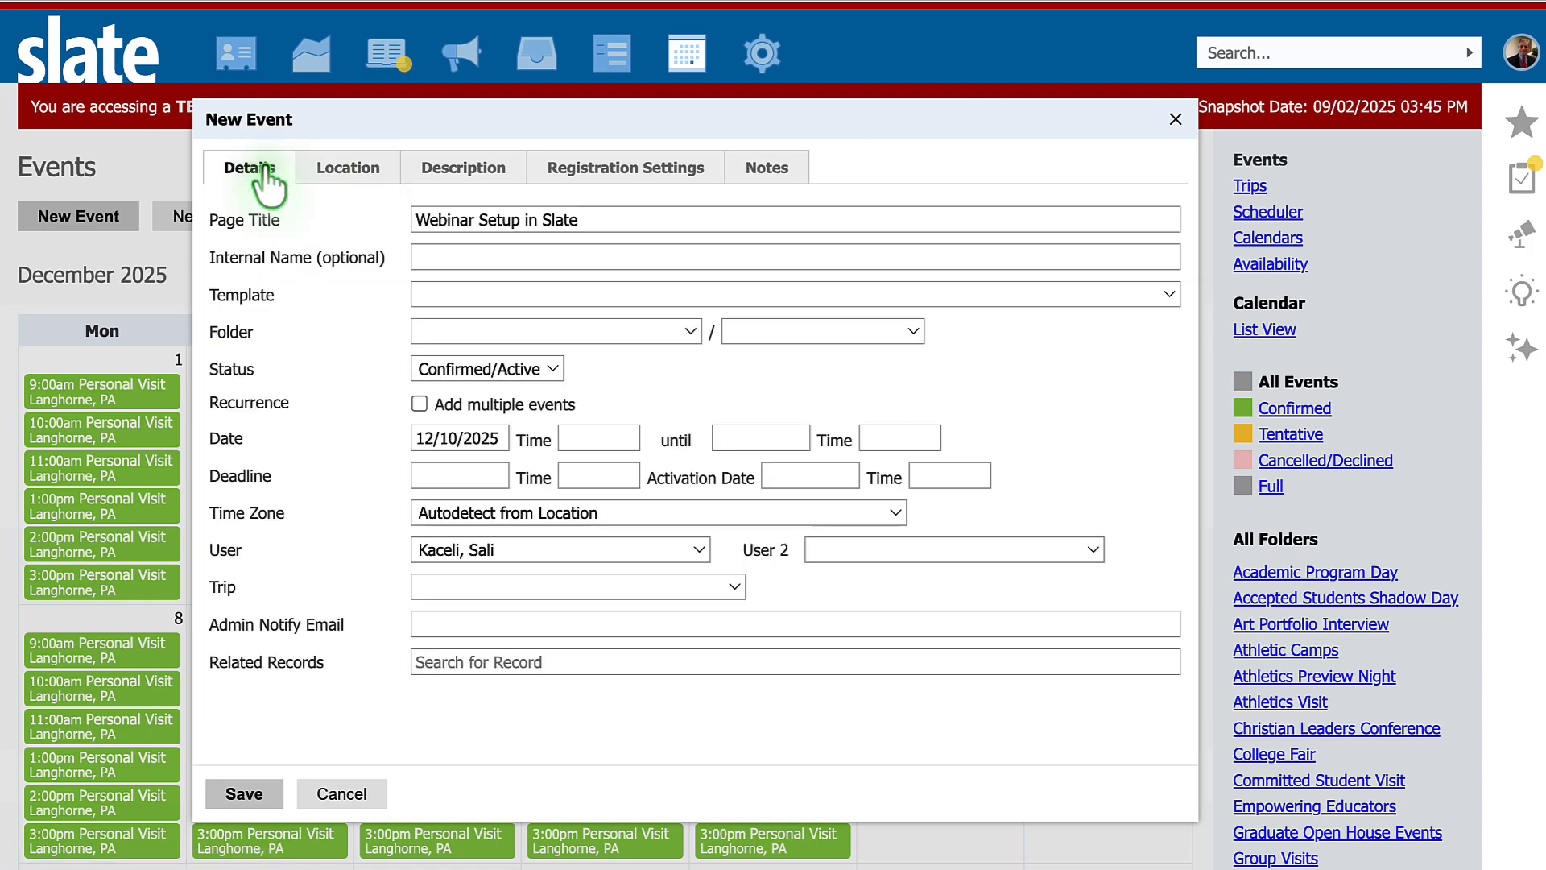
pyautogui.click(256, 797)
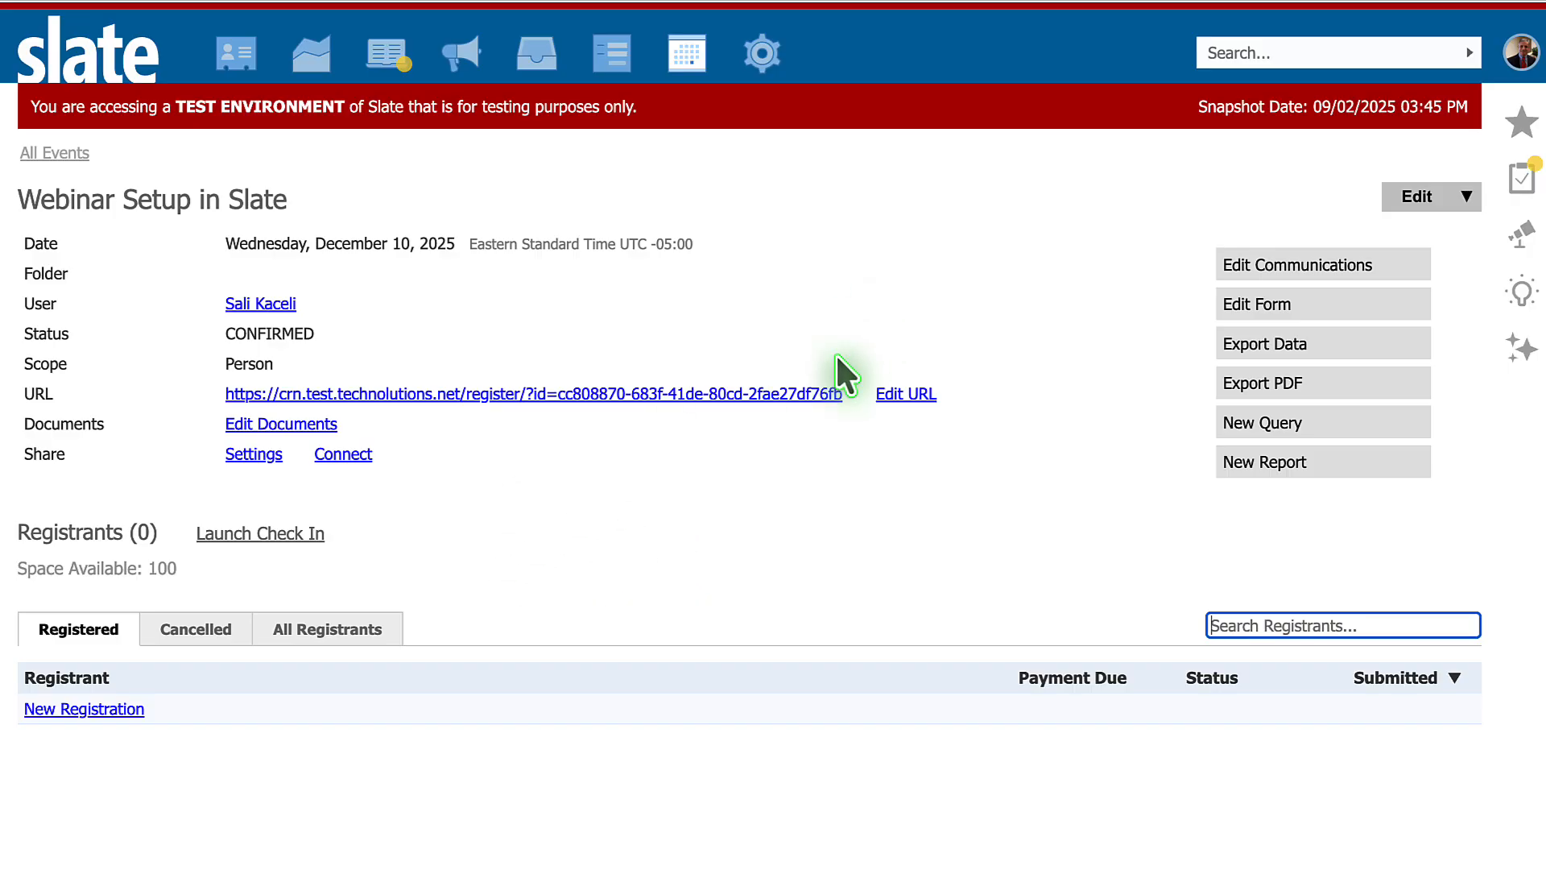
# - Delete the Birthdate, Mailing Address and Middle Name fields from the event's registration form
pyautogui.click(1282, 311)
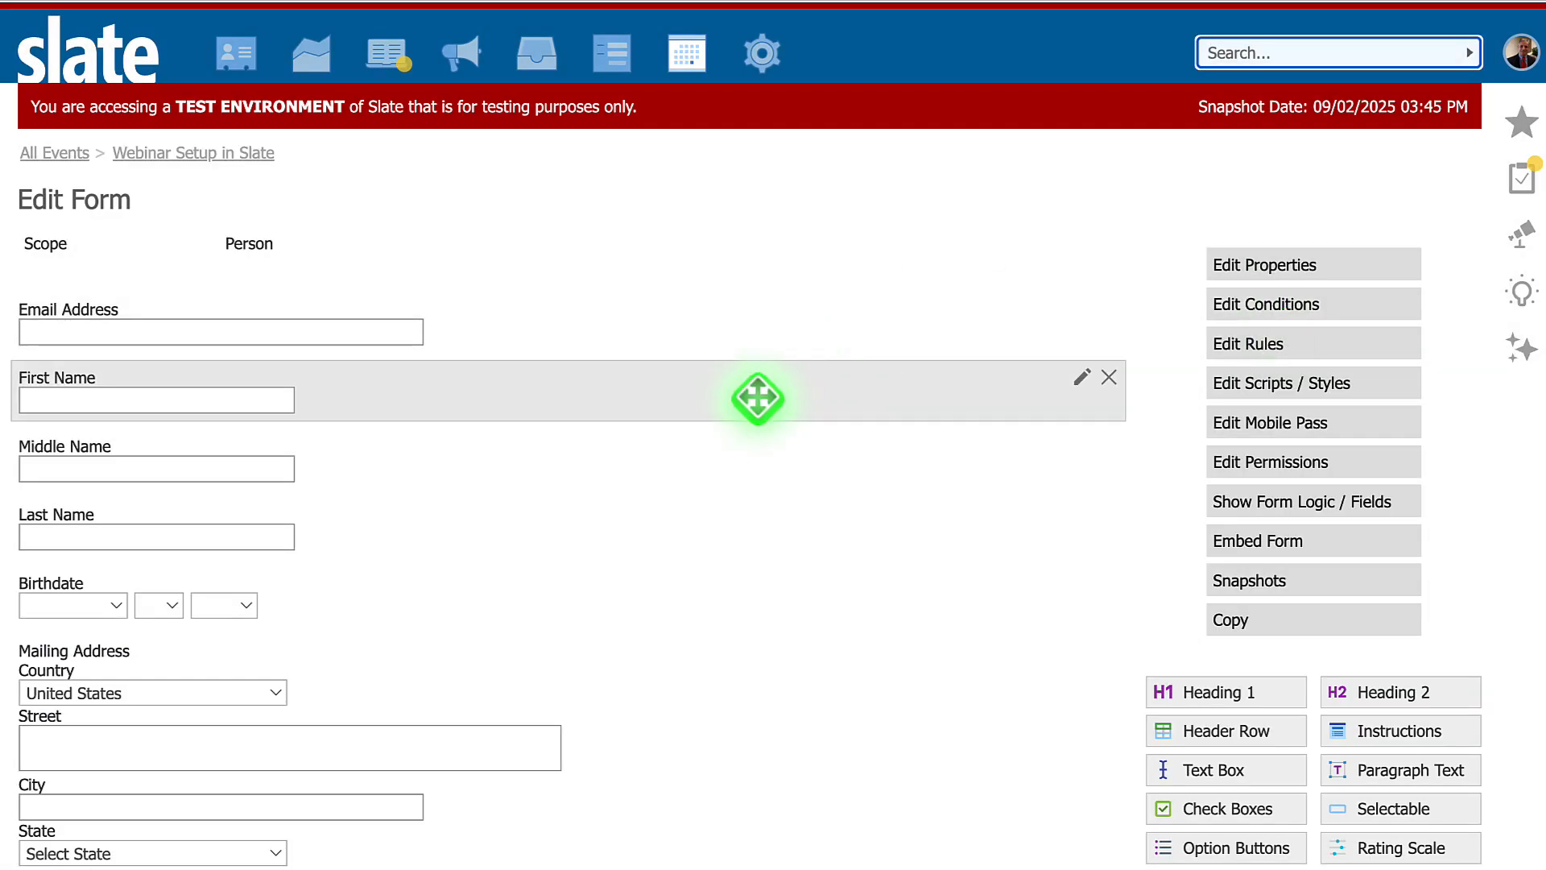
pyautogui.scroll(-3, 752, 410)
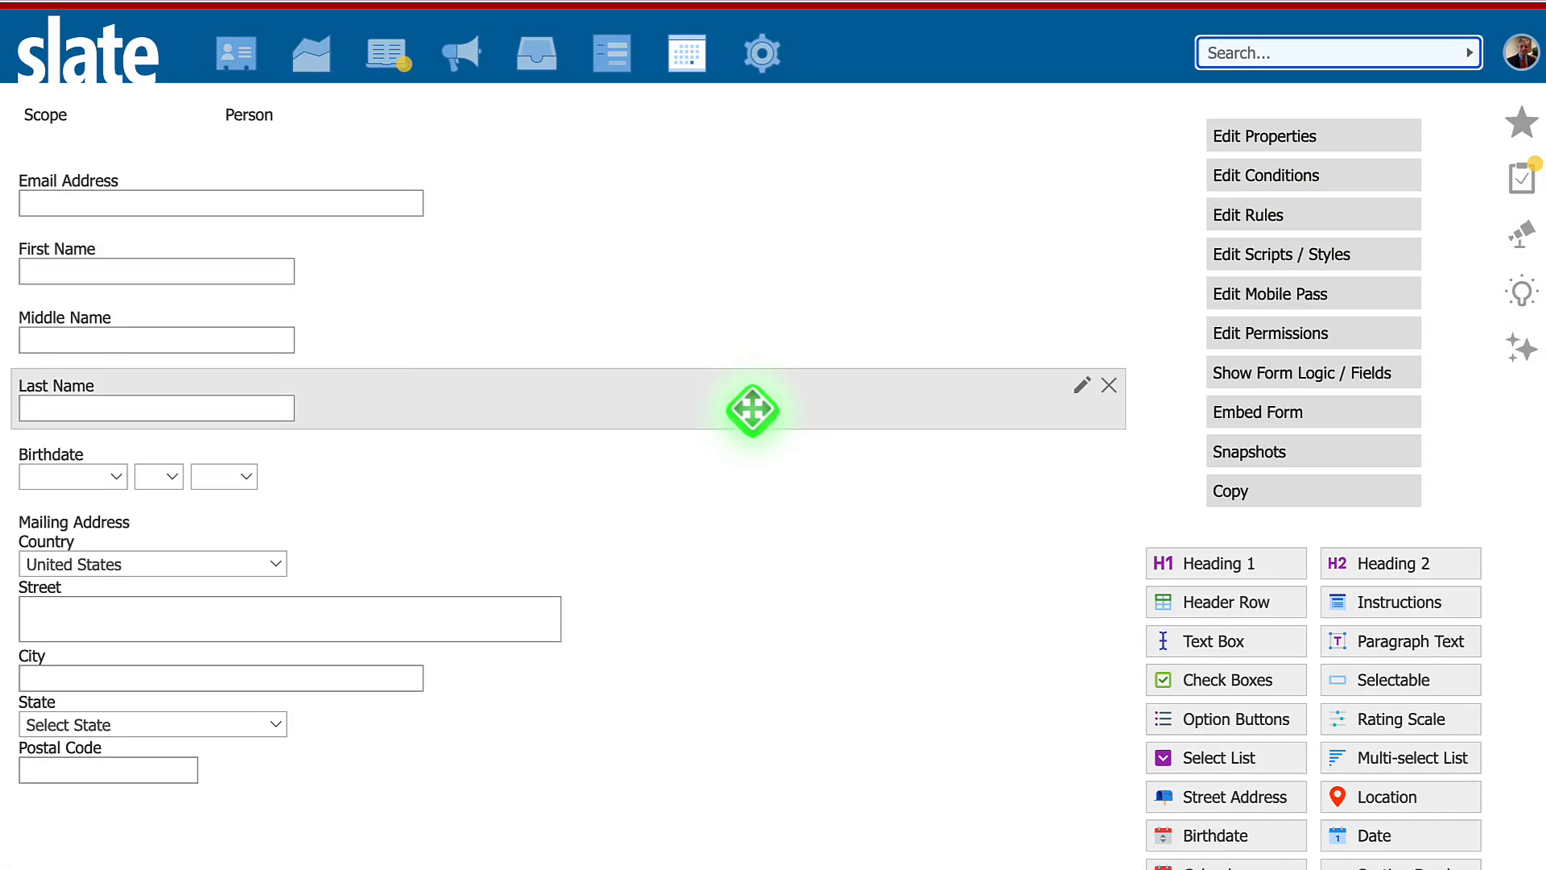
pyautogui.scroll(-1, 752, 410)
pyautogui.scroll(4, 753, 410)
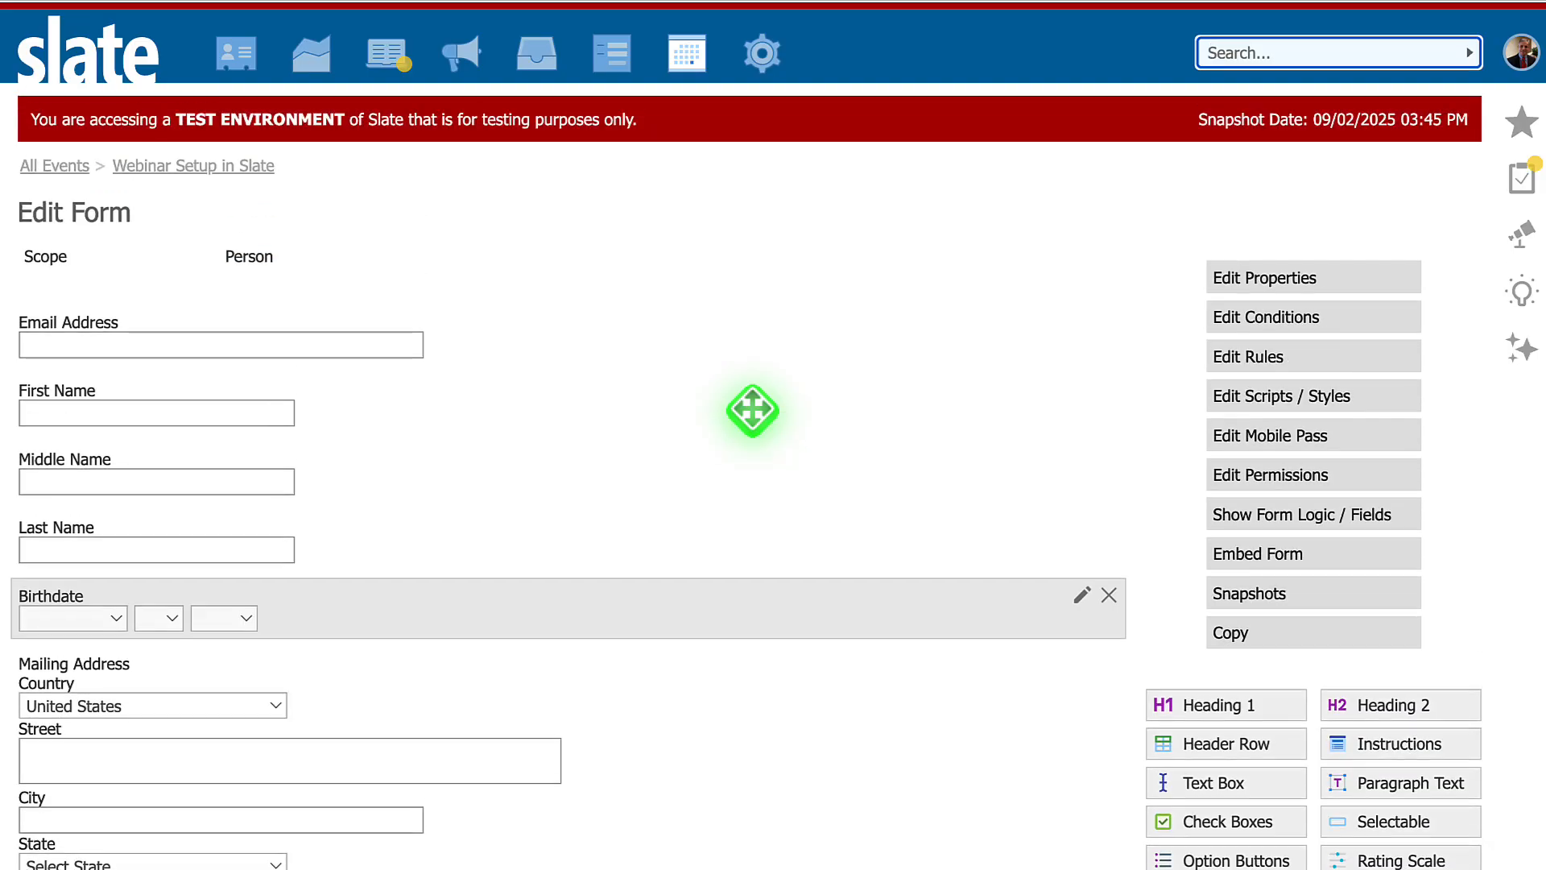
pyautogui.click(1108, 582)
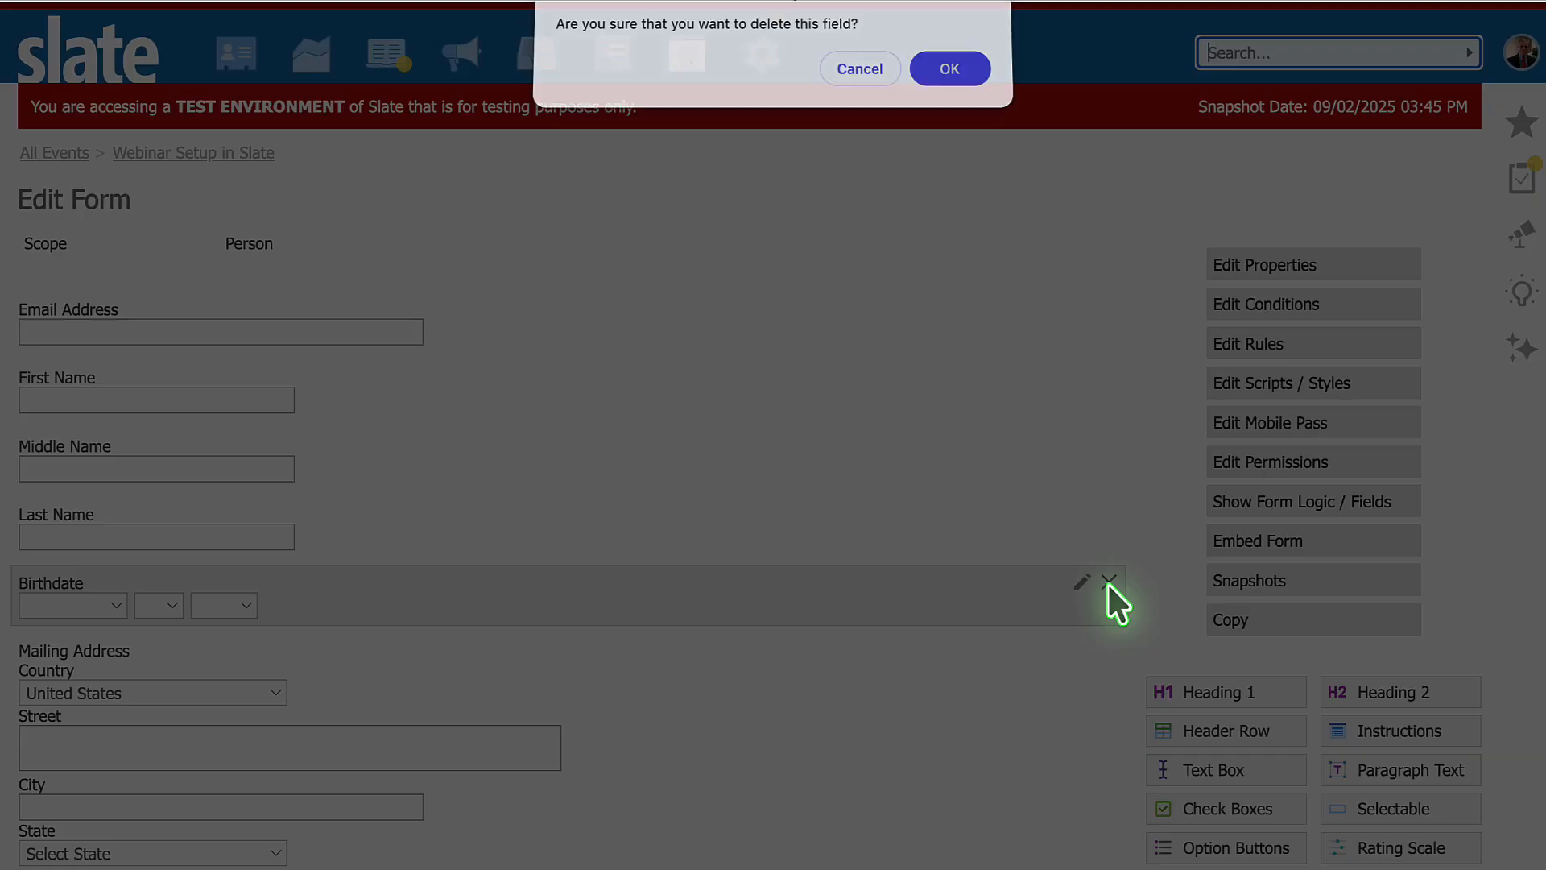
pyautogui.click(954, 66)
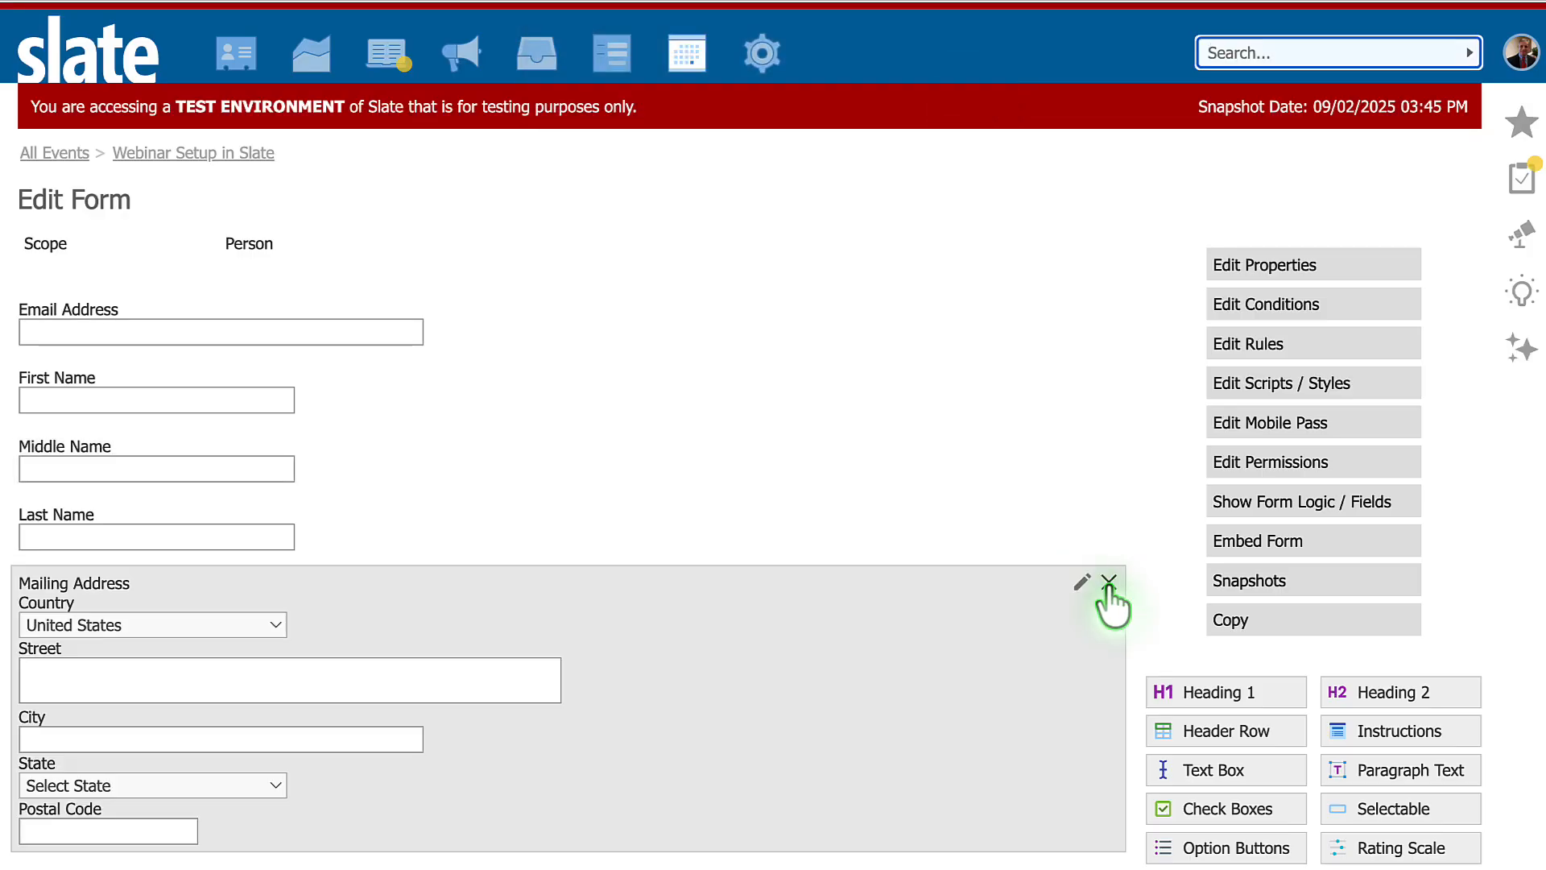
pyautogui.click(1108, 582)
pyautogui.click(967, 82)
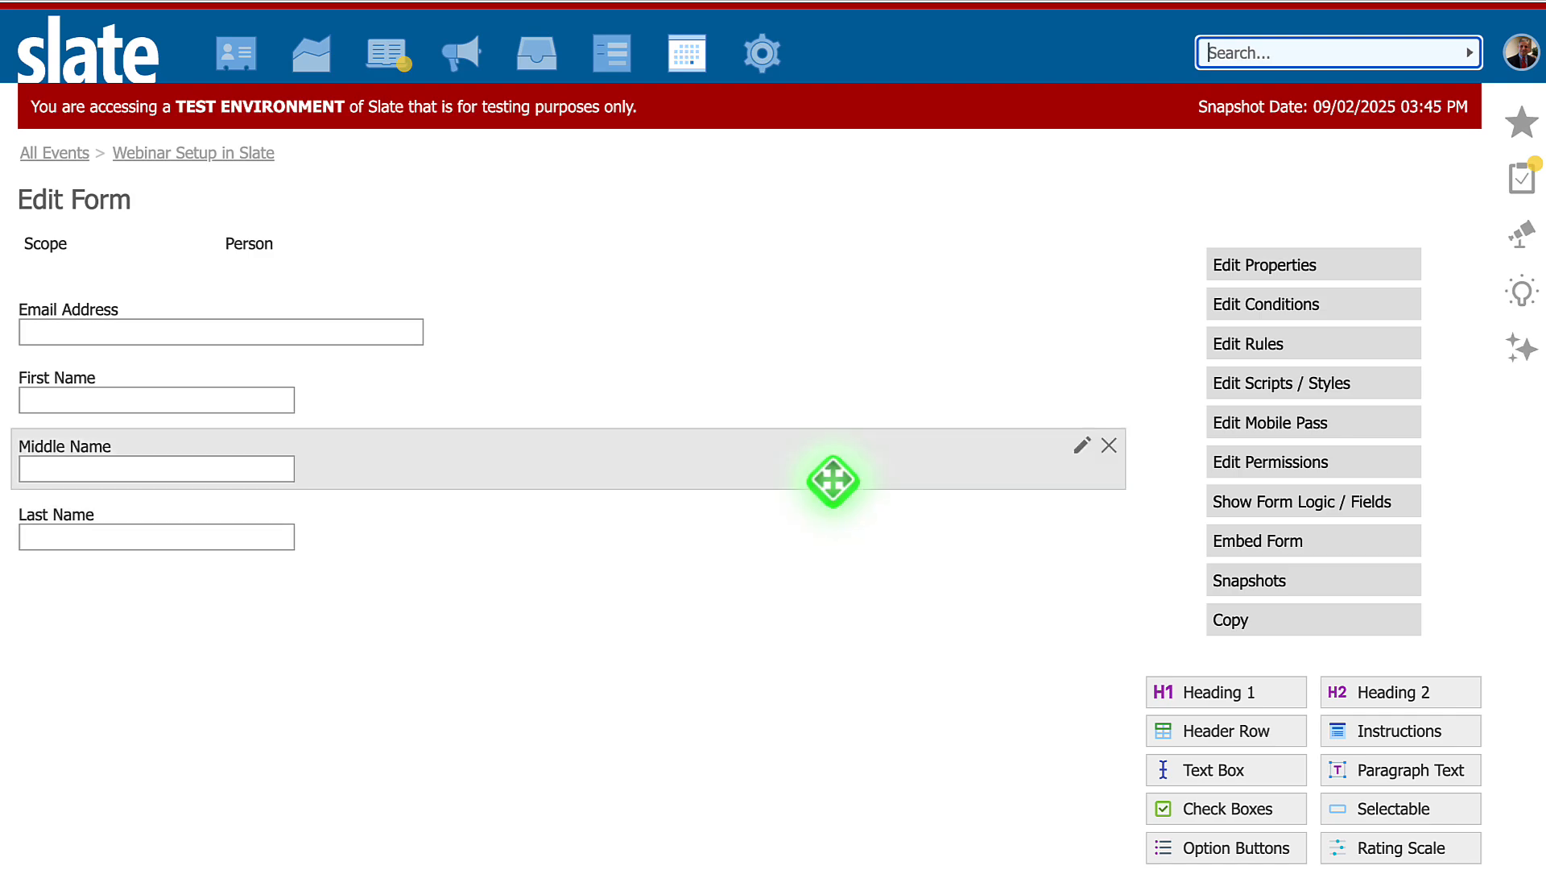
pyautogui.click(1109, 444)
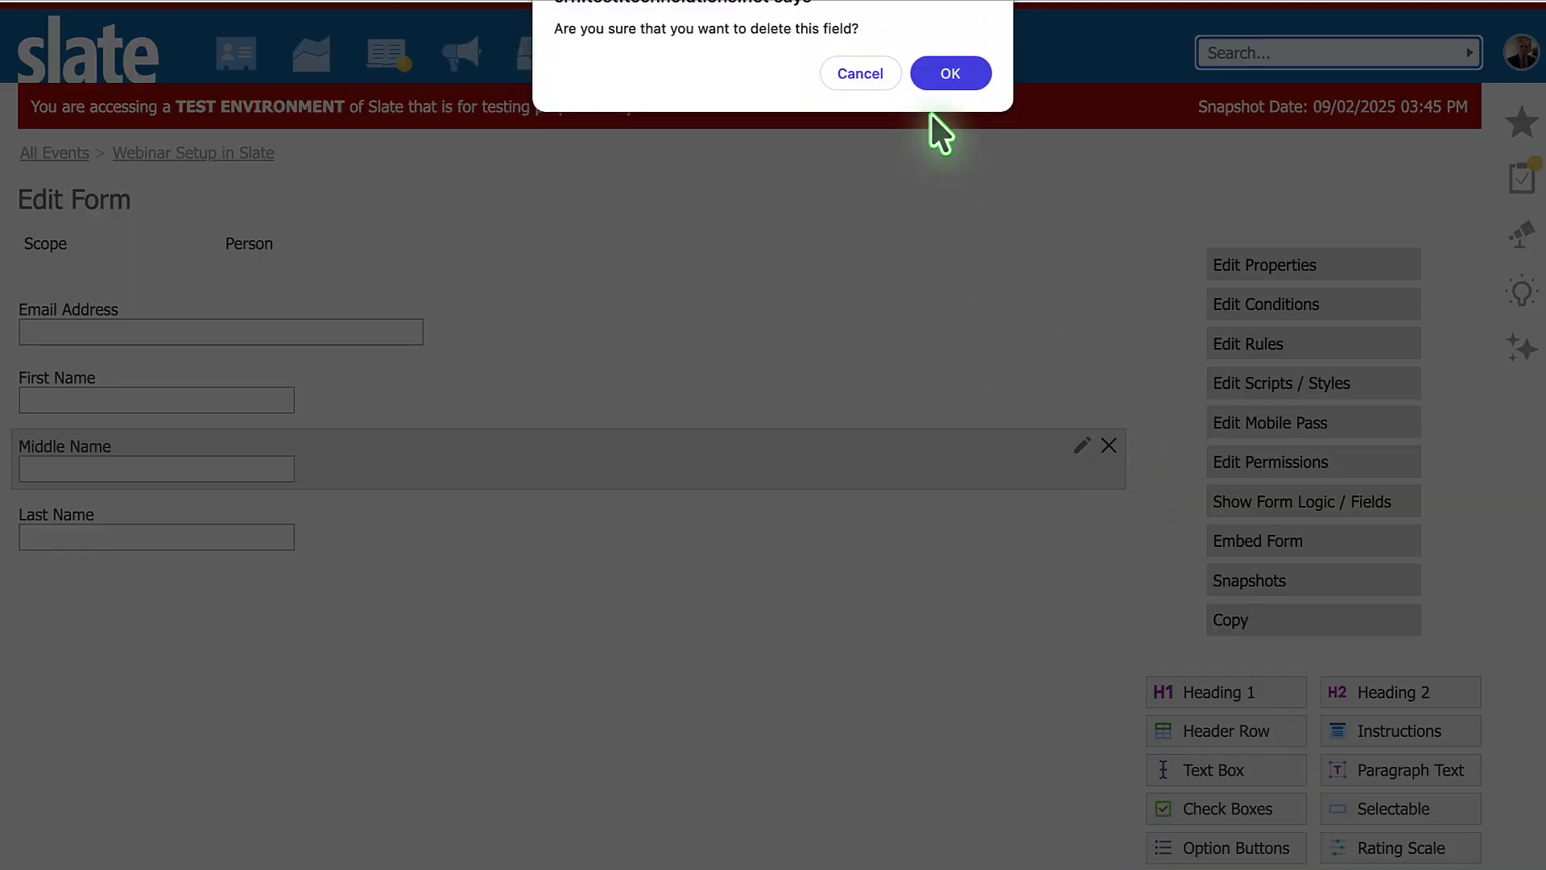
pyautogui.click(957, 72)
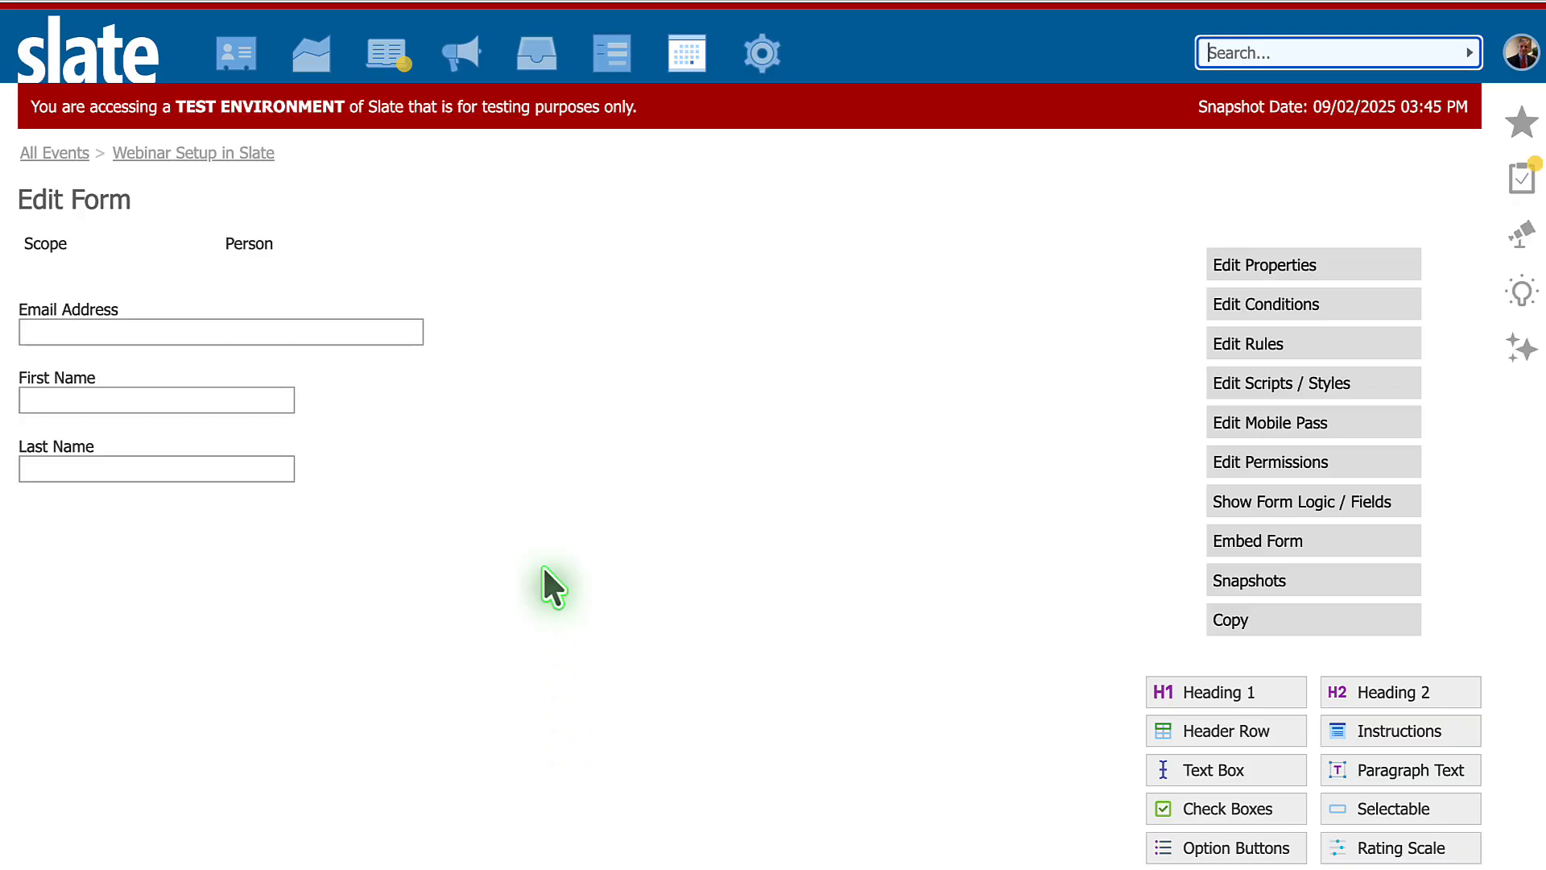
# - Review the description and form fields on the event's public registration page, then return to the event record
pyautogui.click(218, 154)
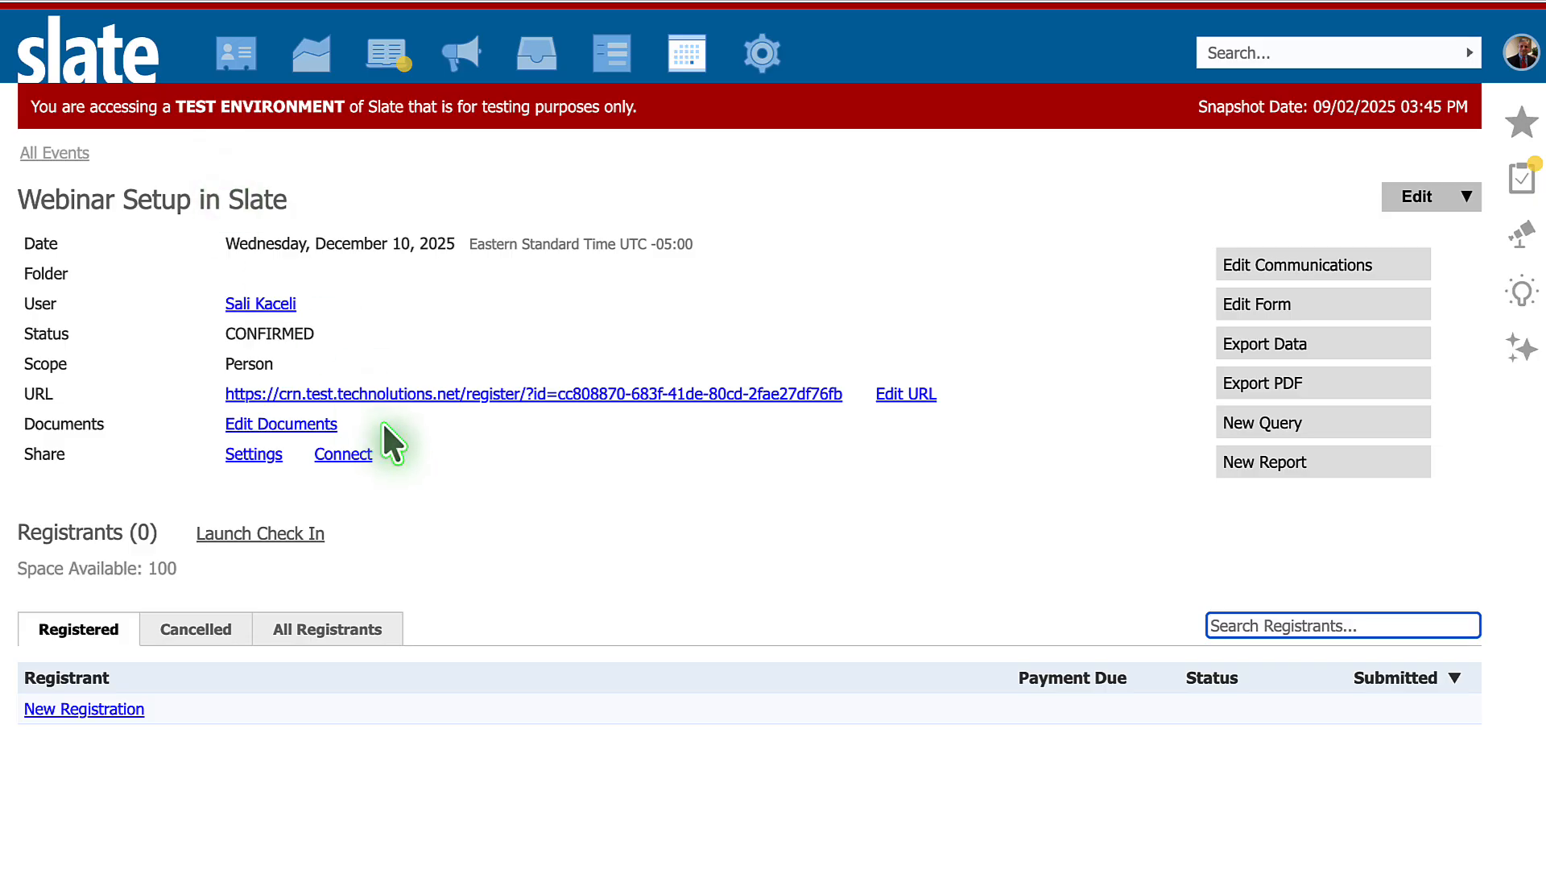
pyautogui.click(432, 394)
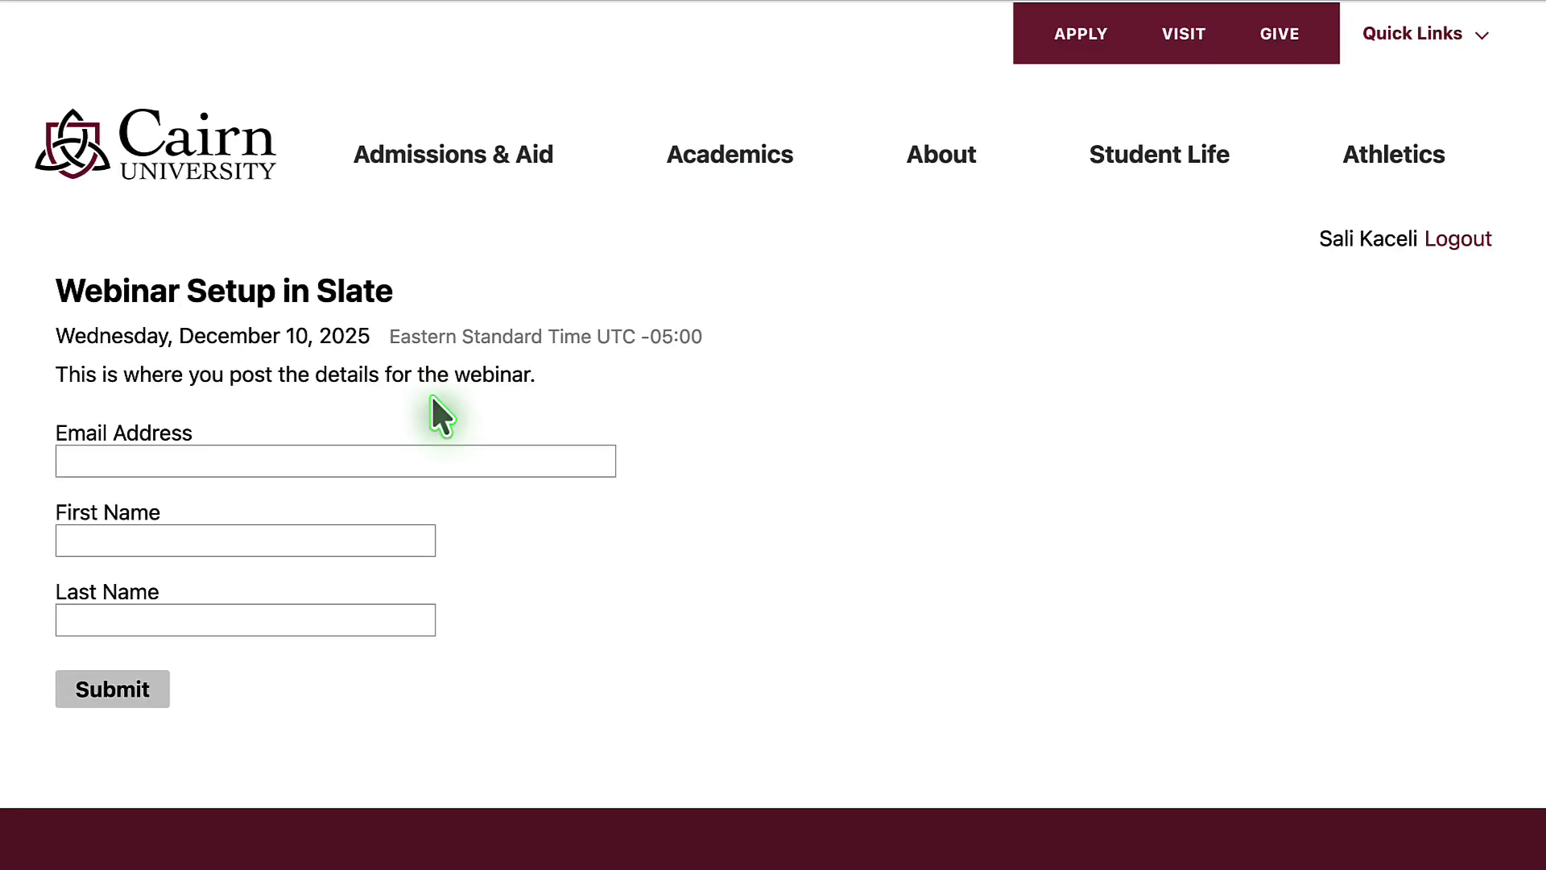
pyautogui.tripleClick(46, 380)
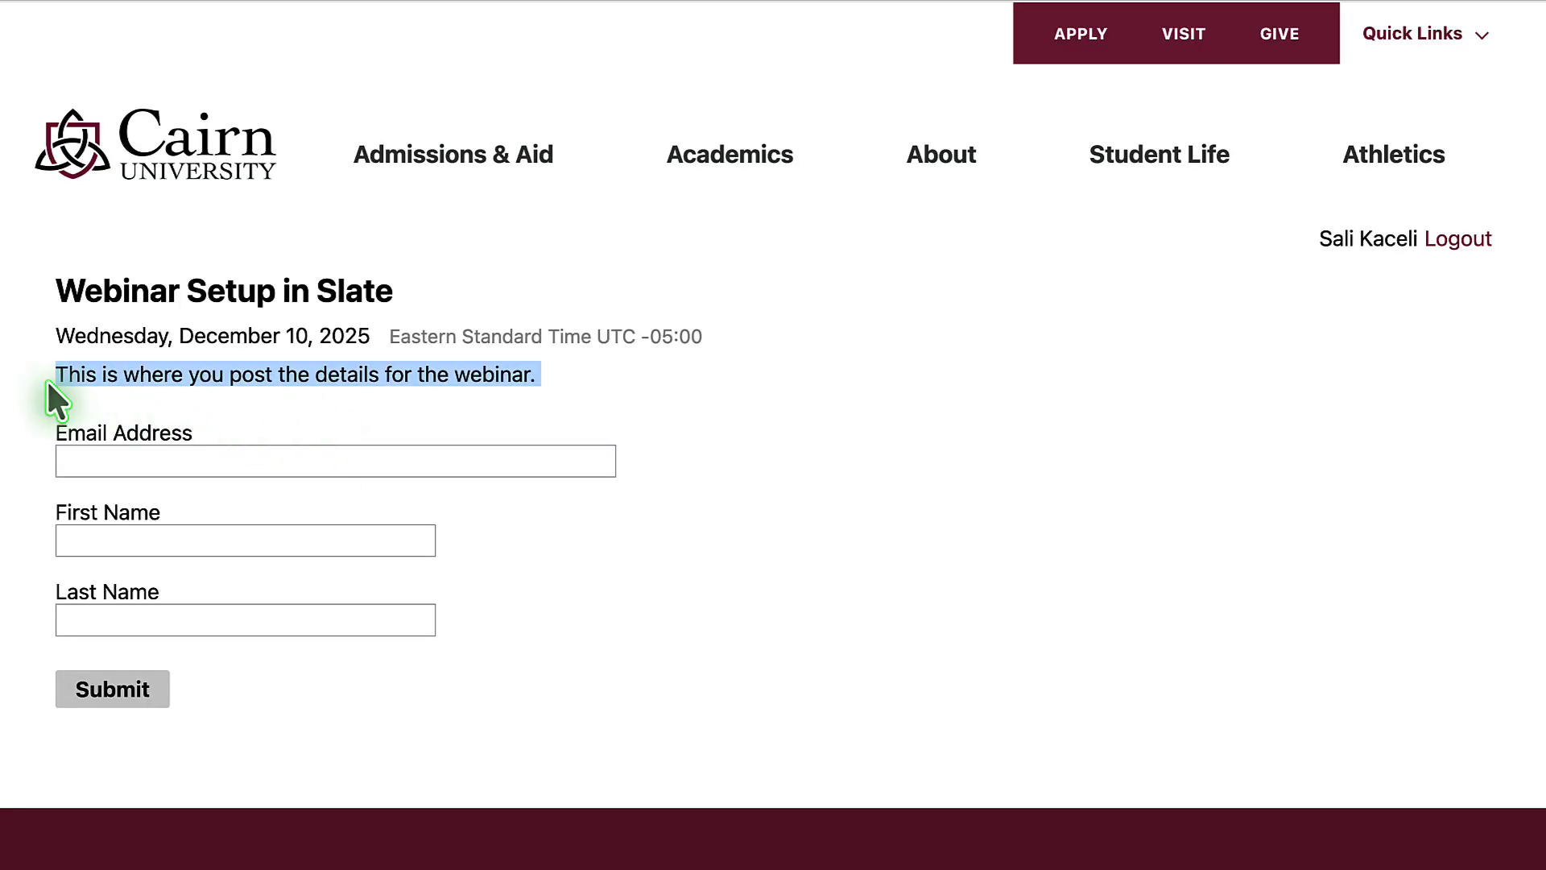
pyautogui.click(121, 459)
pyautogui.click(230, 380)
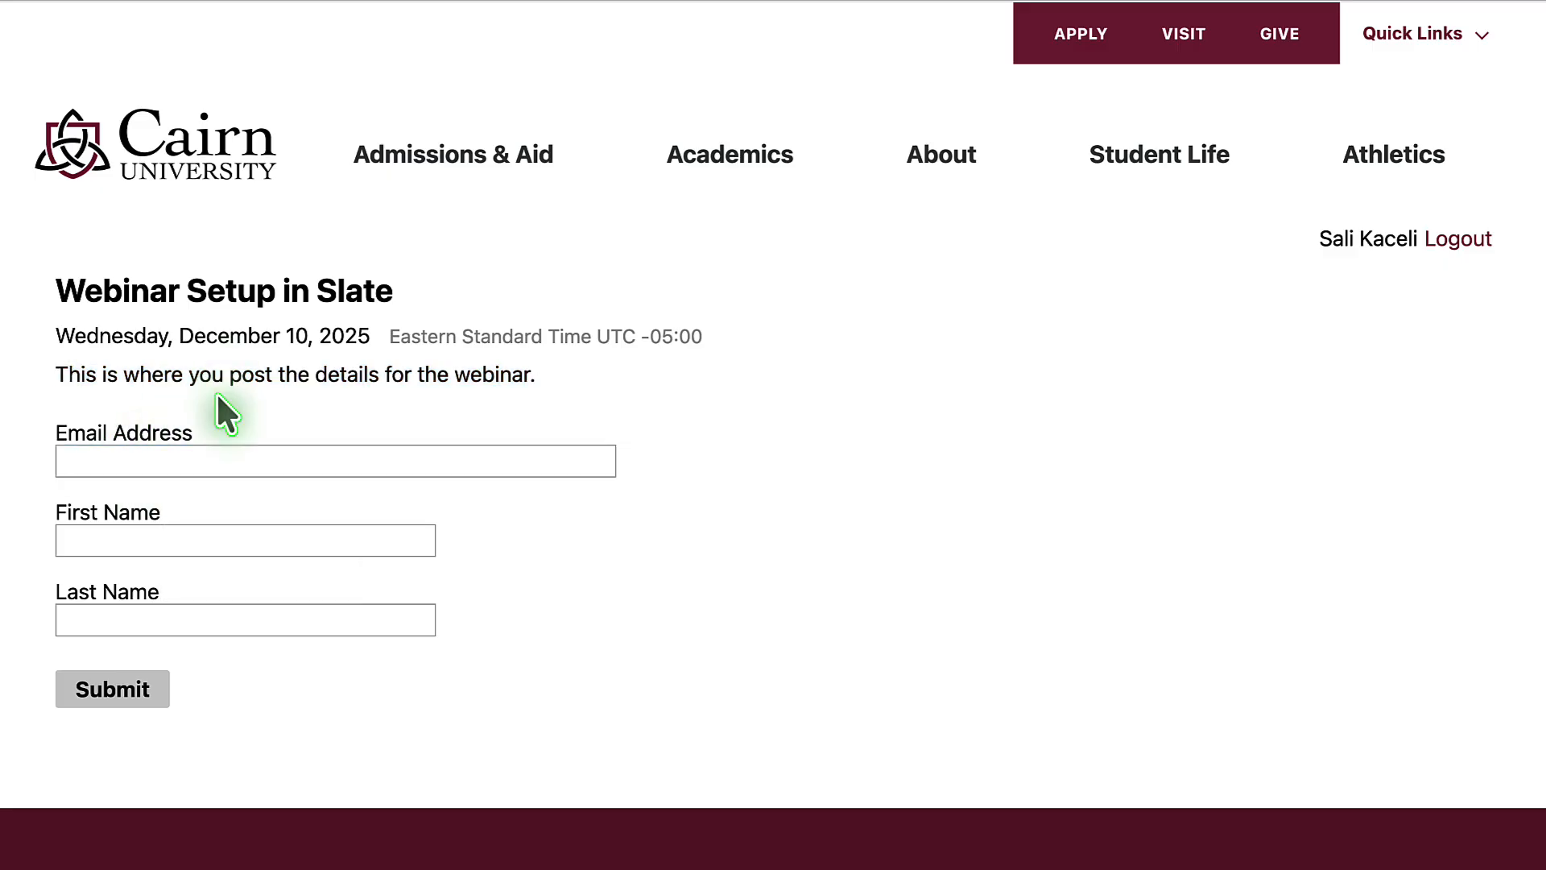
pyautogui.click(329, 2)
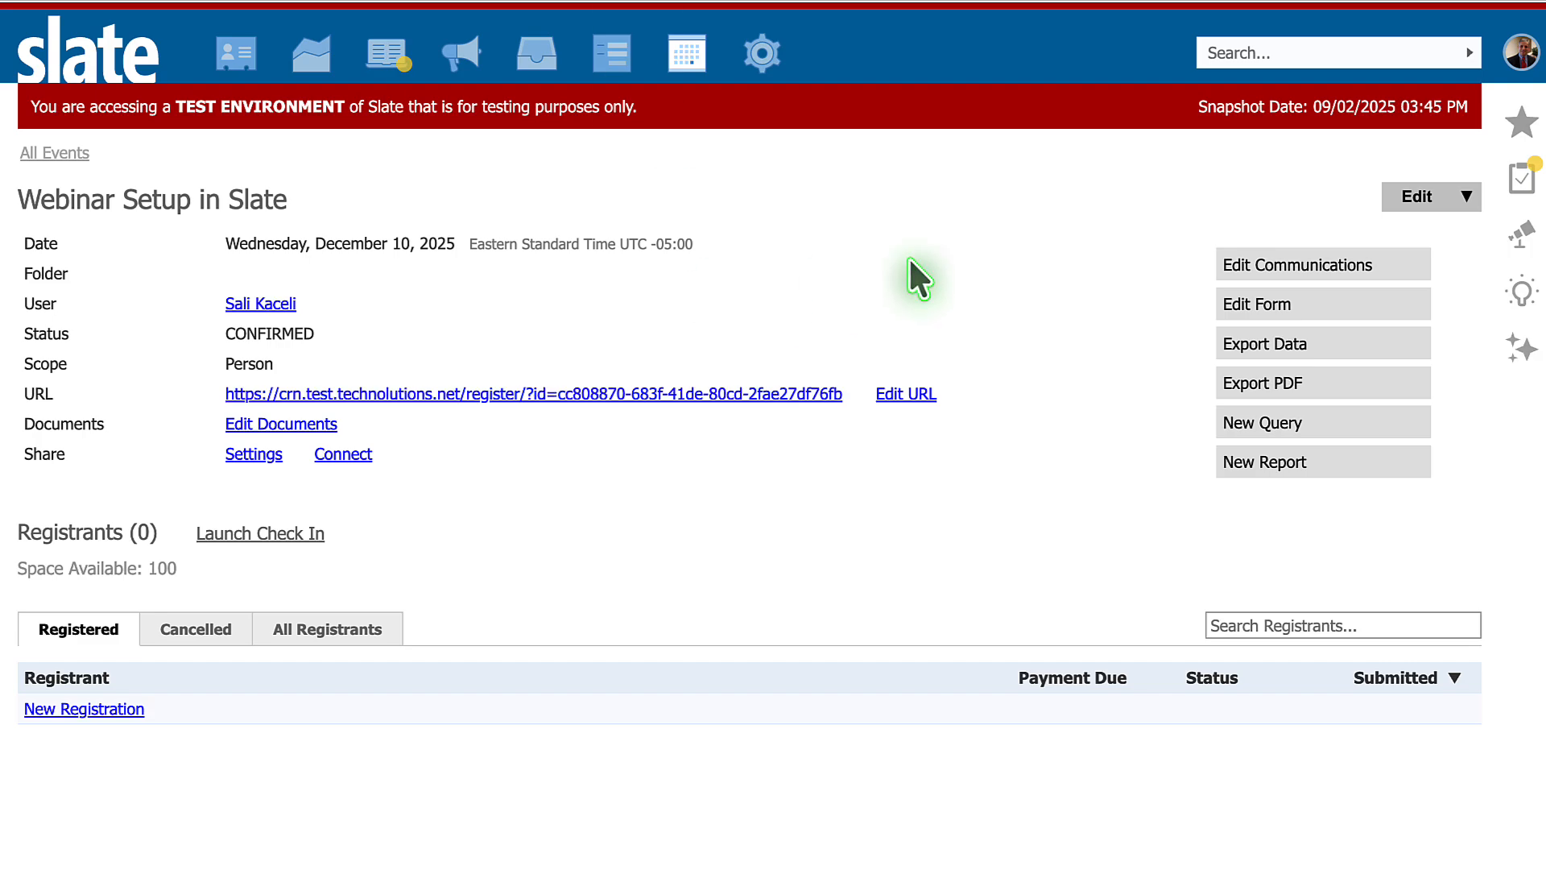
# - Examine the trigger options for a new mailing in the event's communications, and discard the mailing
pyautogui.click(1279, 269)
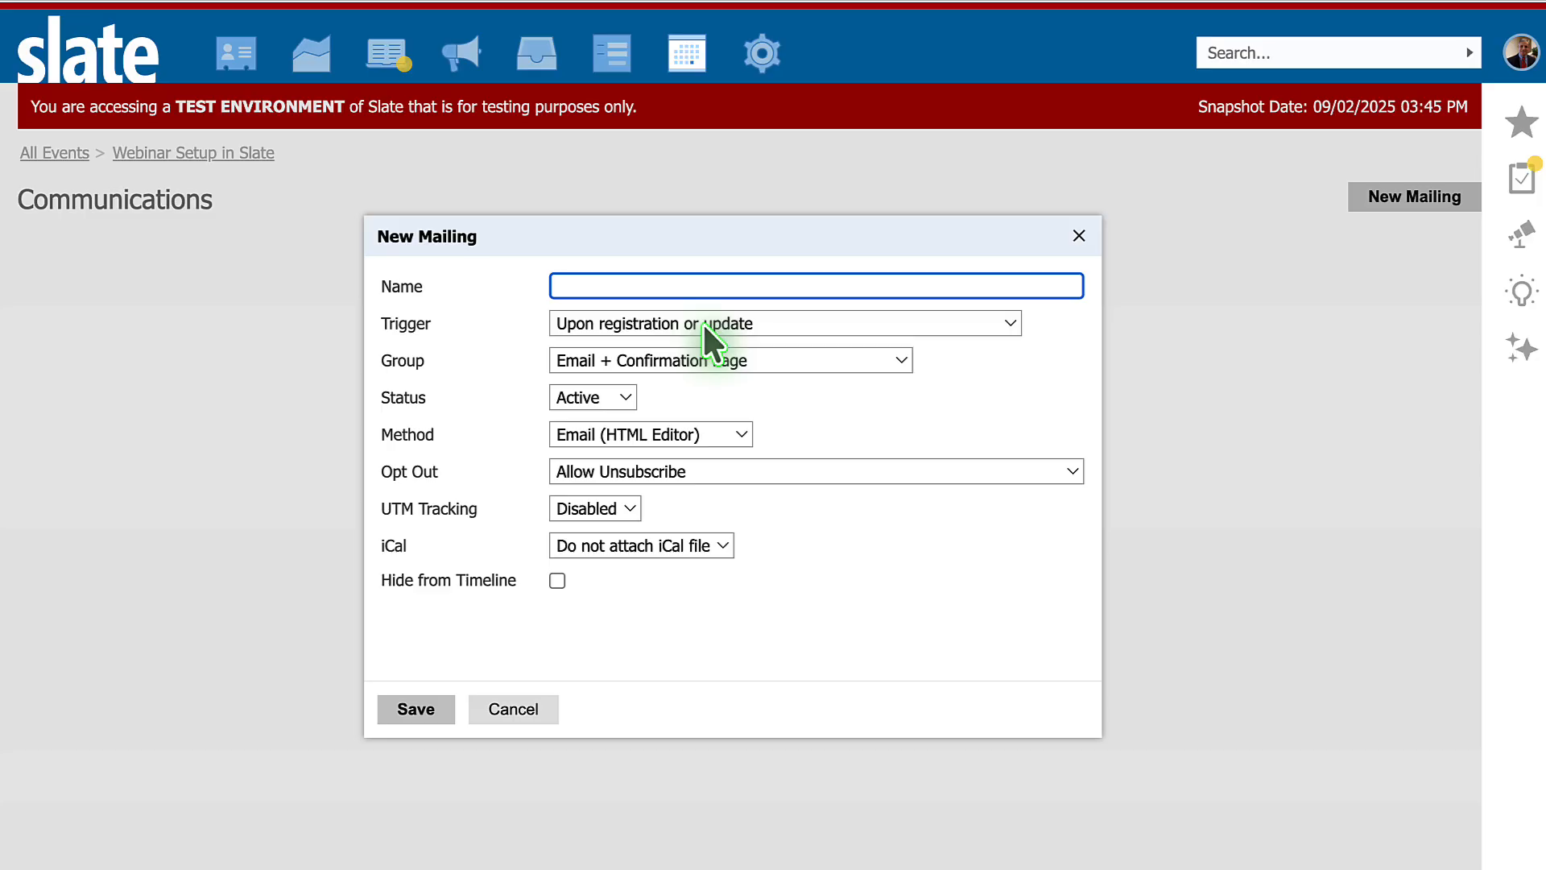
pyautogui.click(677, 327)
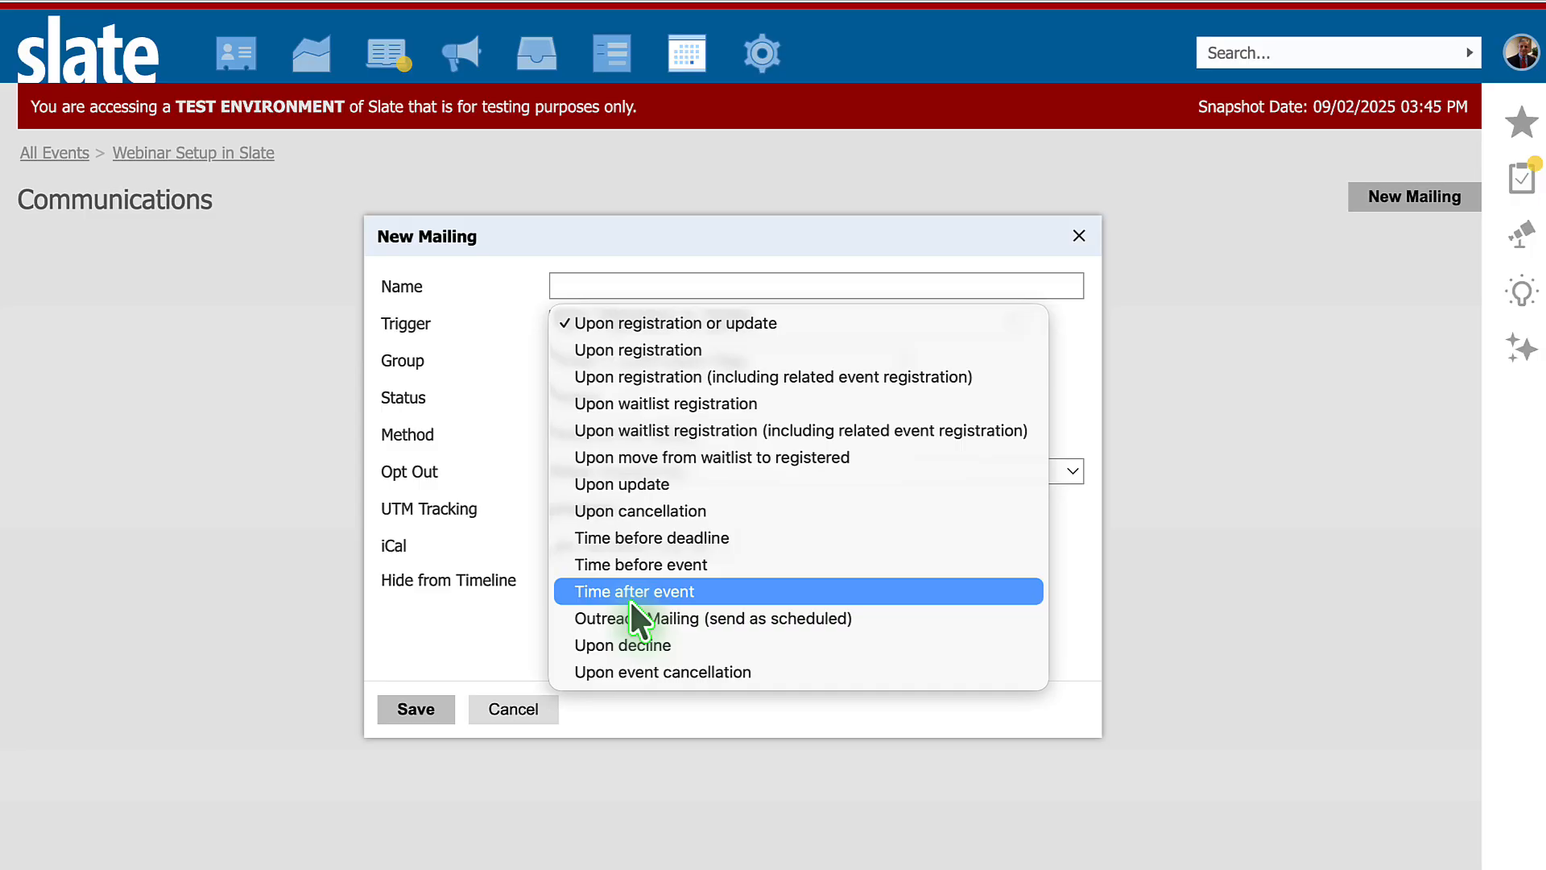
pyautogui.click(517, 718)
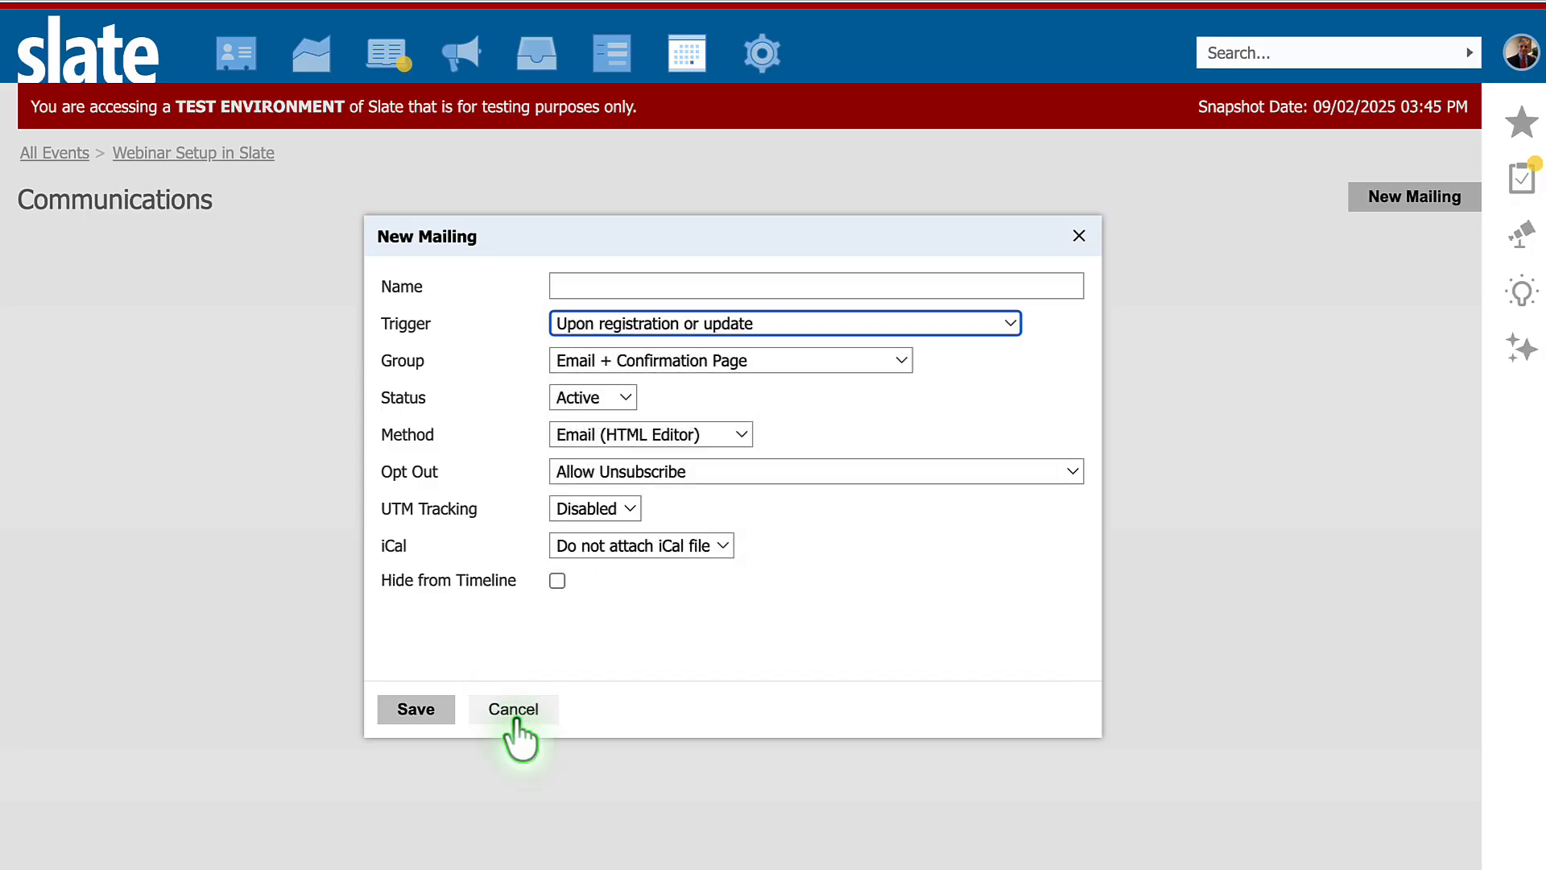
pyautogui.click(519, 718)
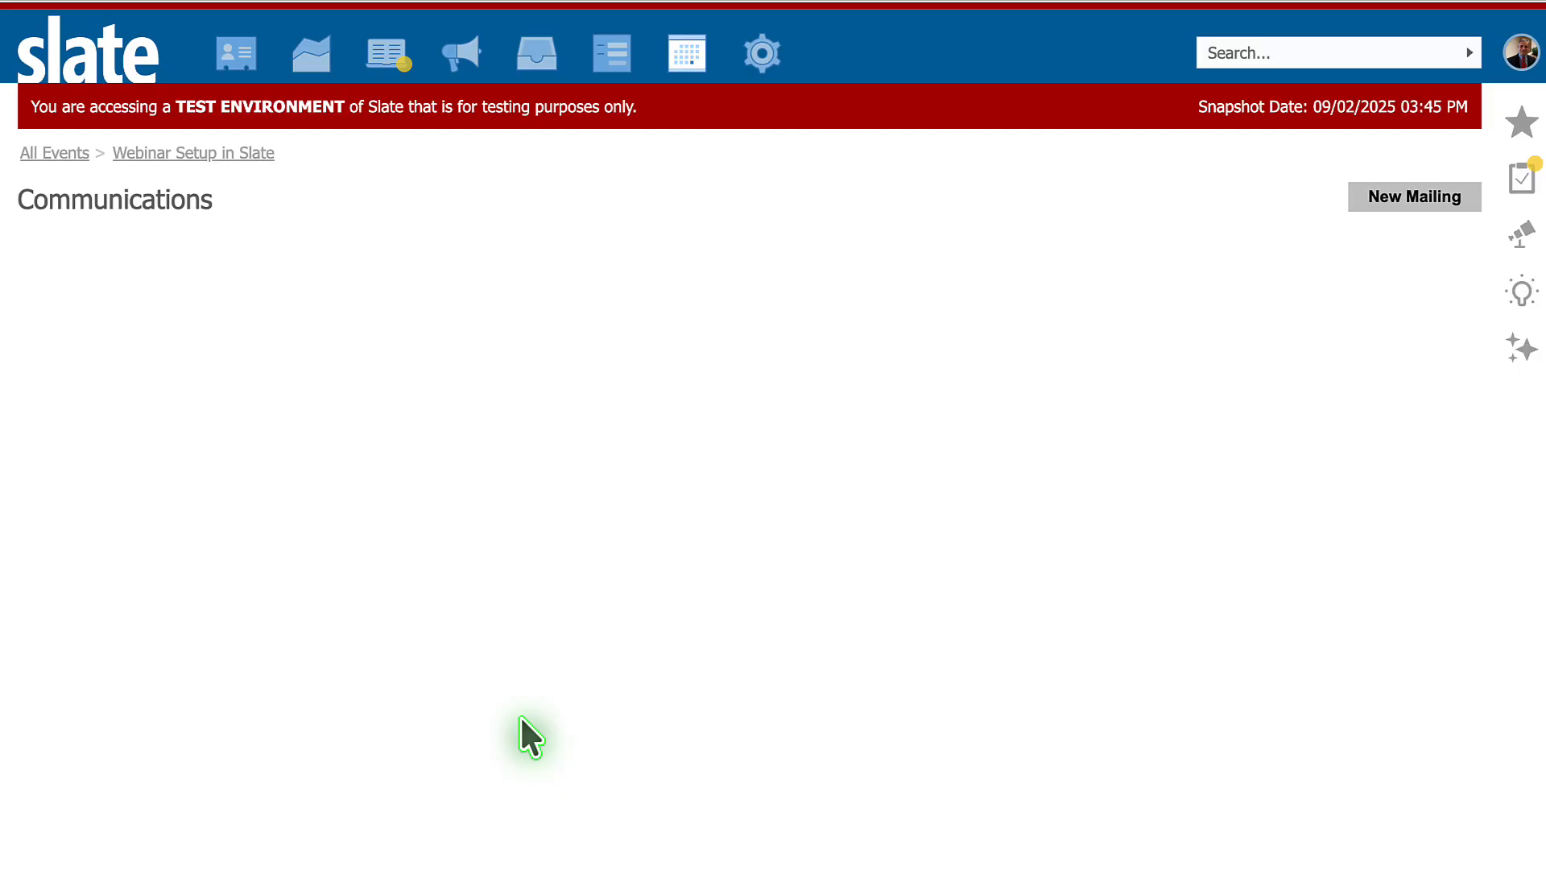
# - Return to the event record and check the public registration page from its URL once more
pyautogui.click(195, 154)
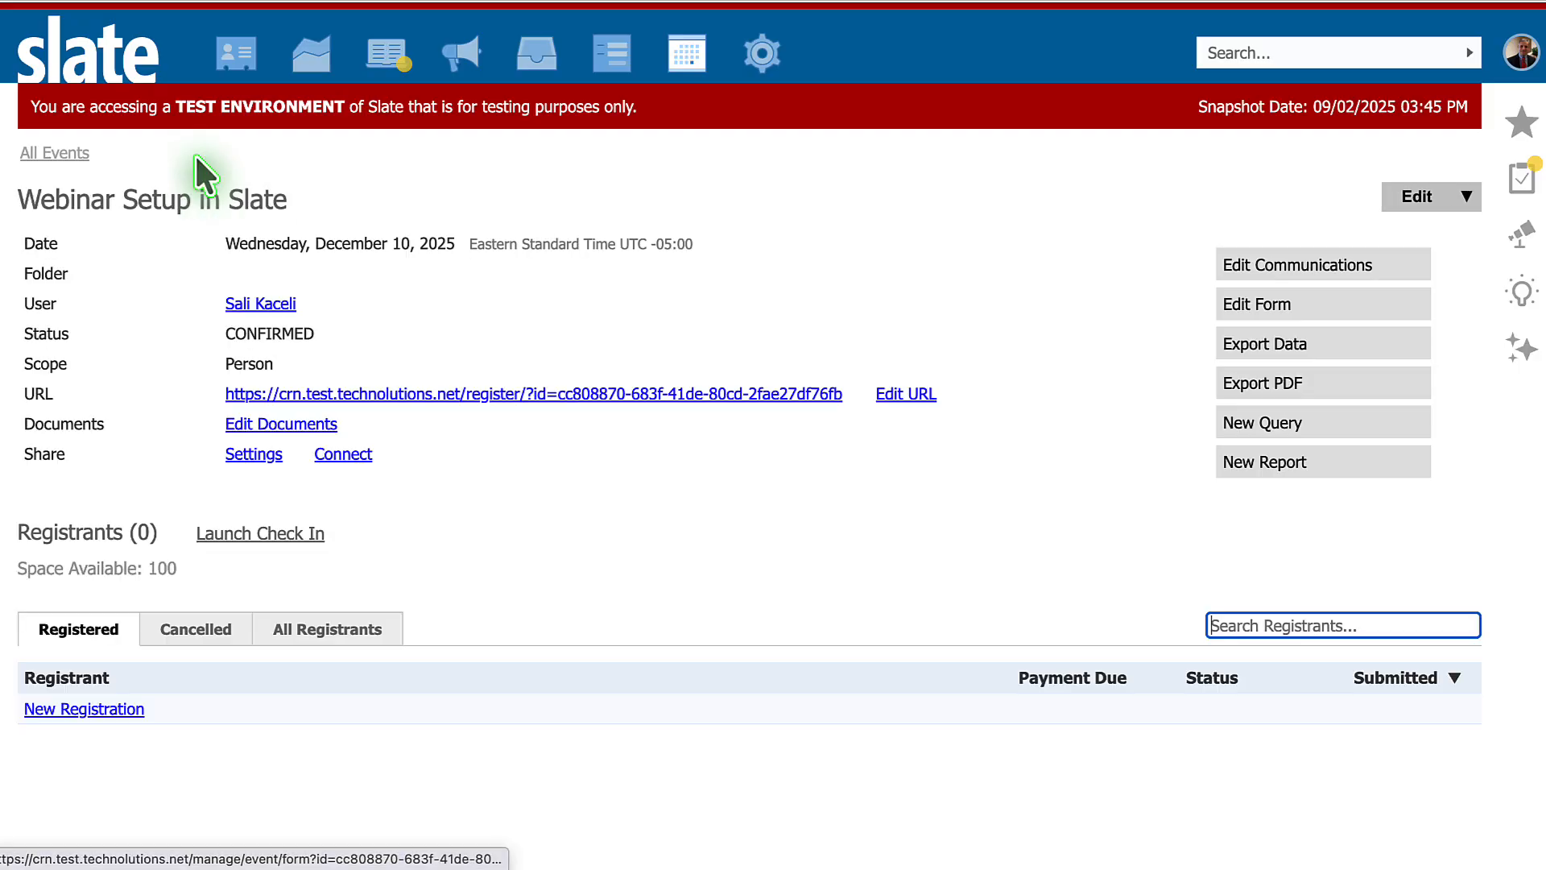
pyautogui.click(467, 394)
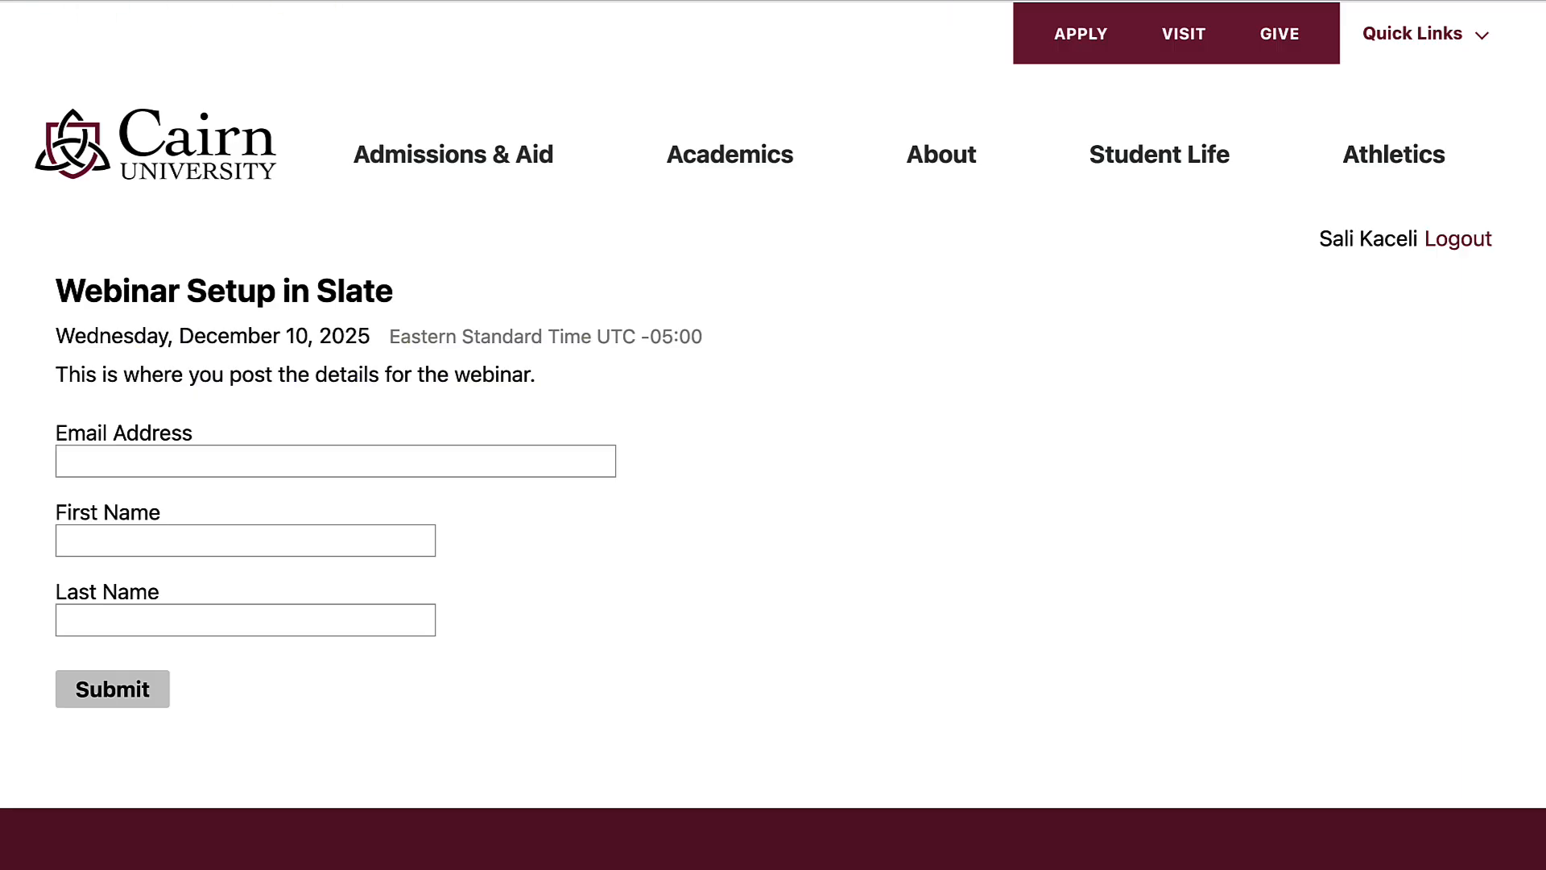
pyautogui.click(101, 1)
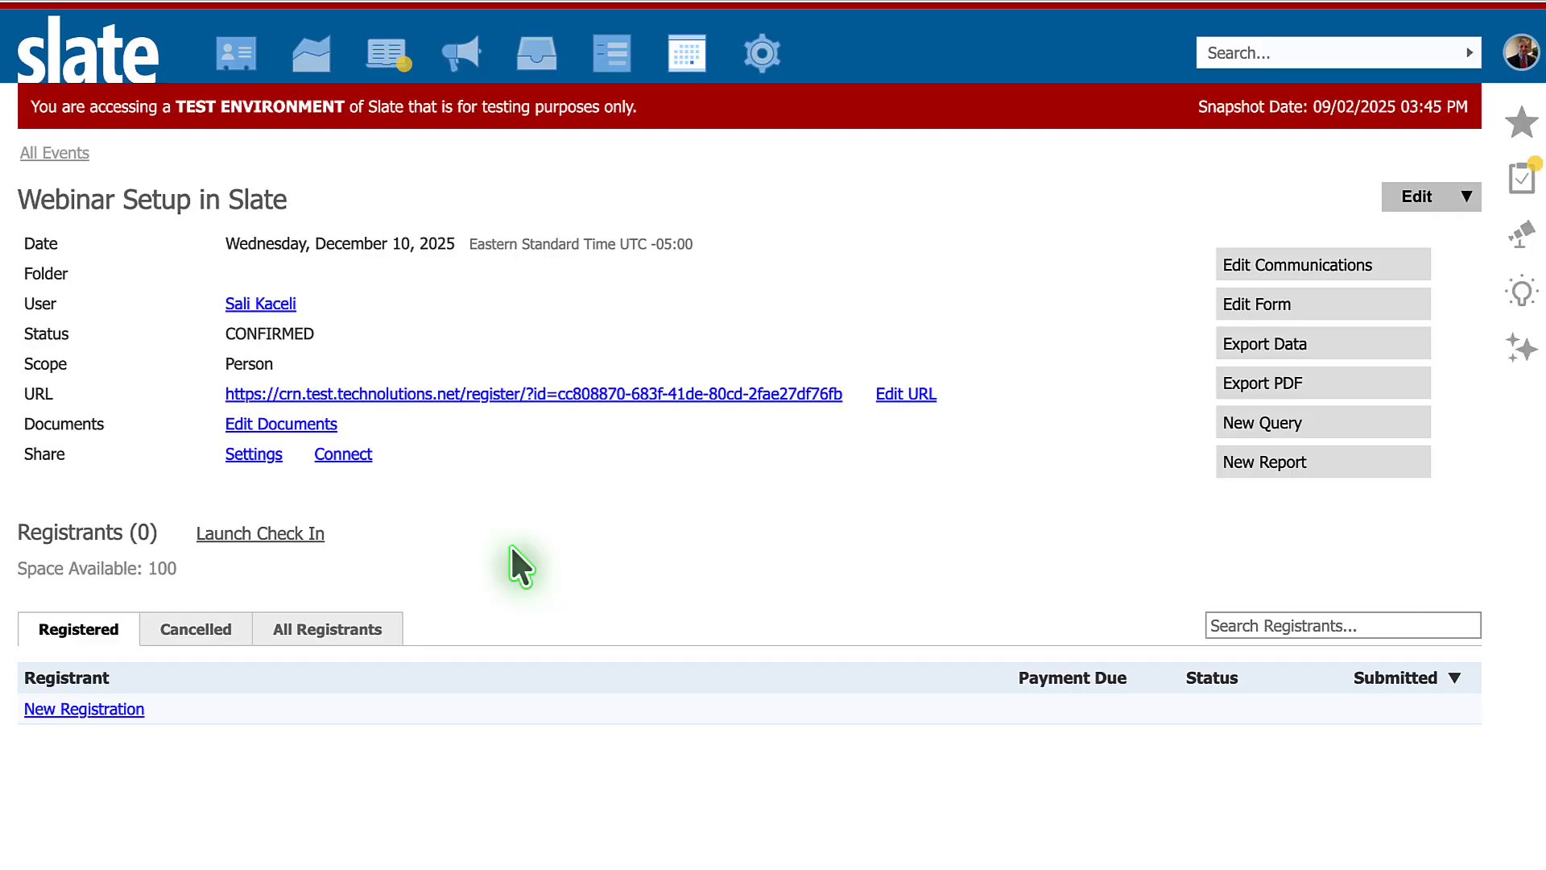
# - In the Share settings, enable Audio, Video, Share Screen, Record Webinar, Chat and Chat Moderation, and set Chat Display Name to Preferred First + Last Initial
pyautogui.click(255, 454)
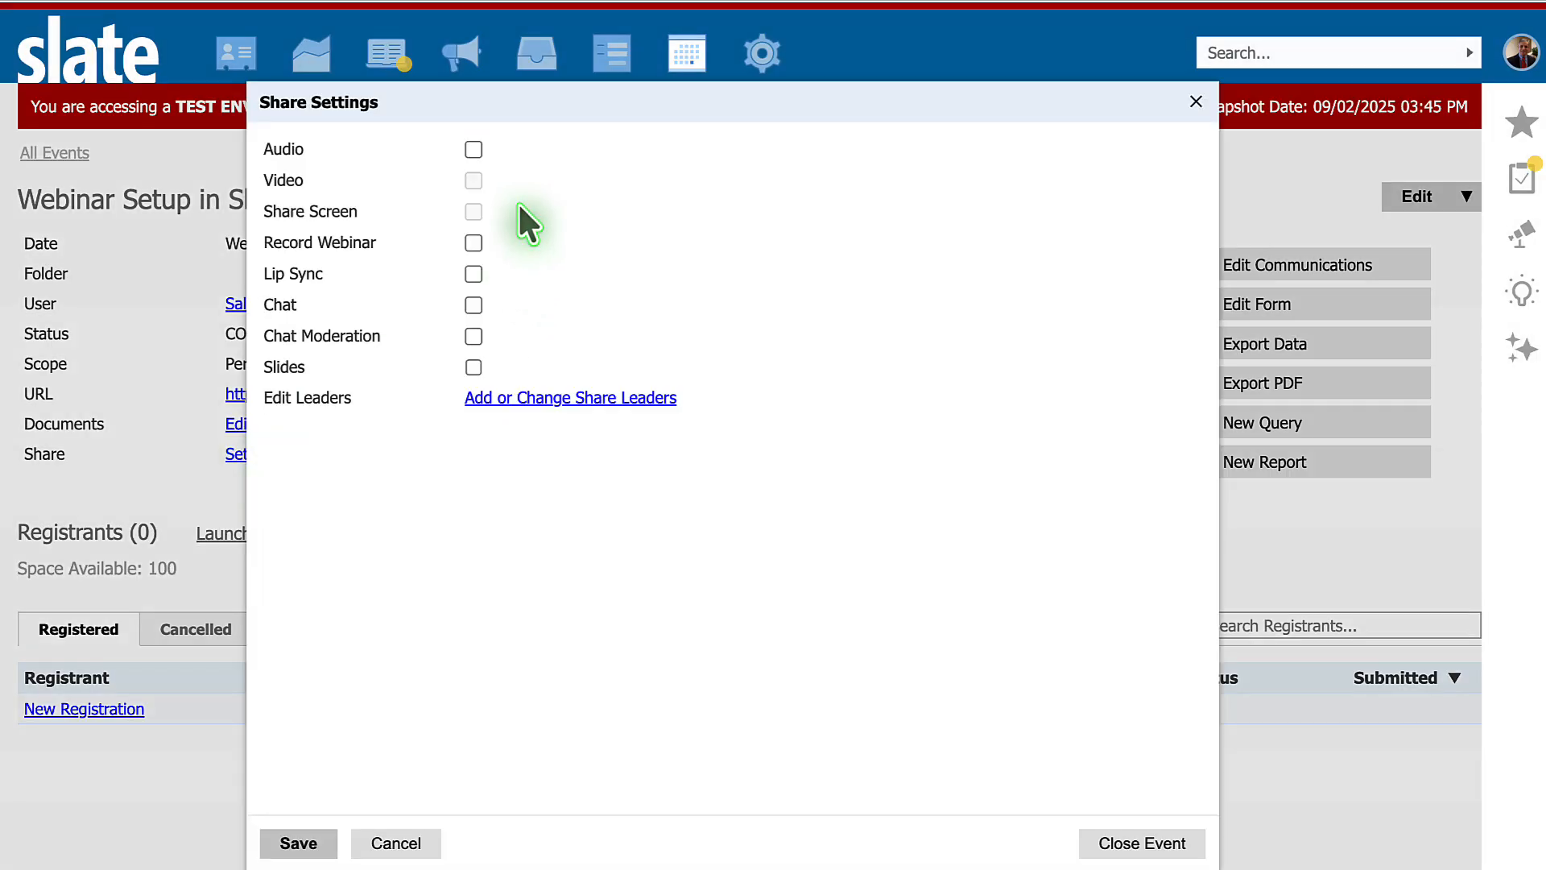
pyautogui.click(474, 149)
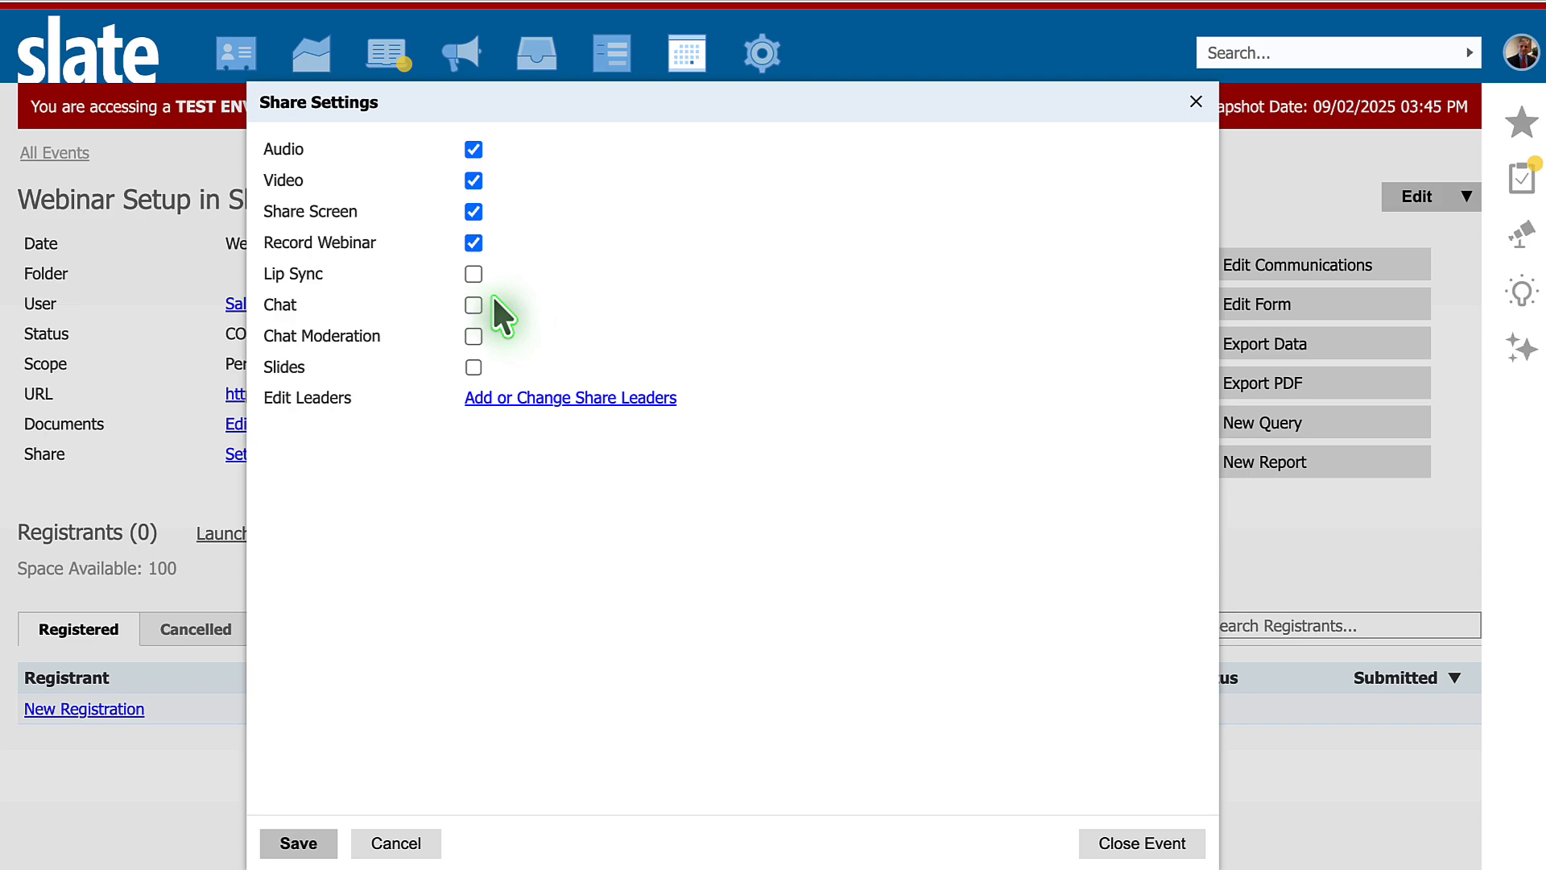
pyautogui.click(474, 305)
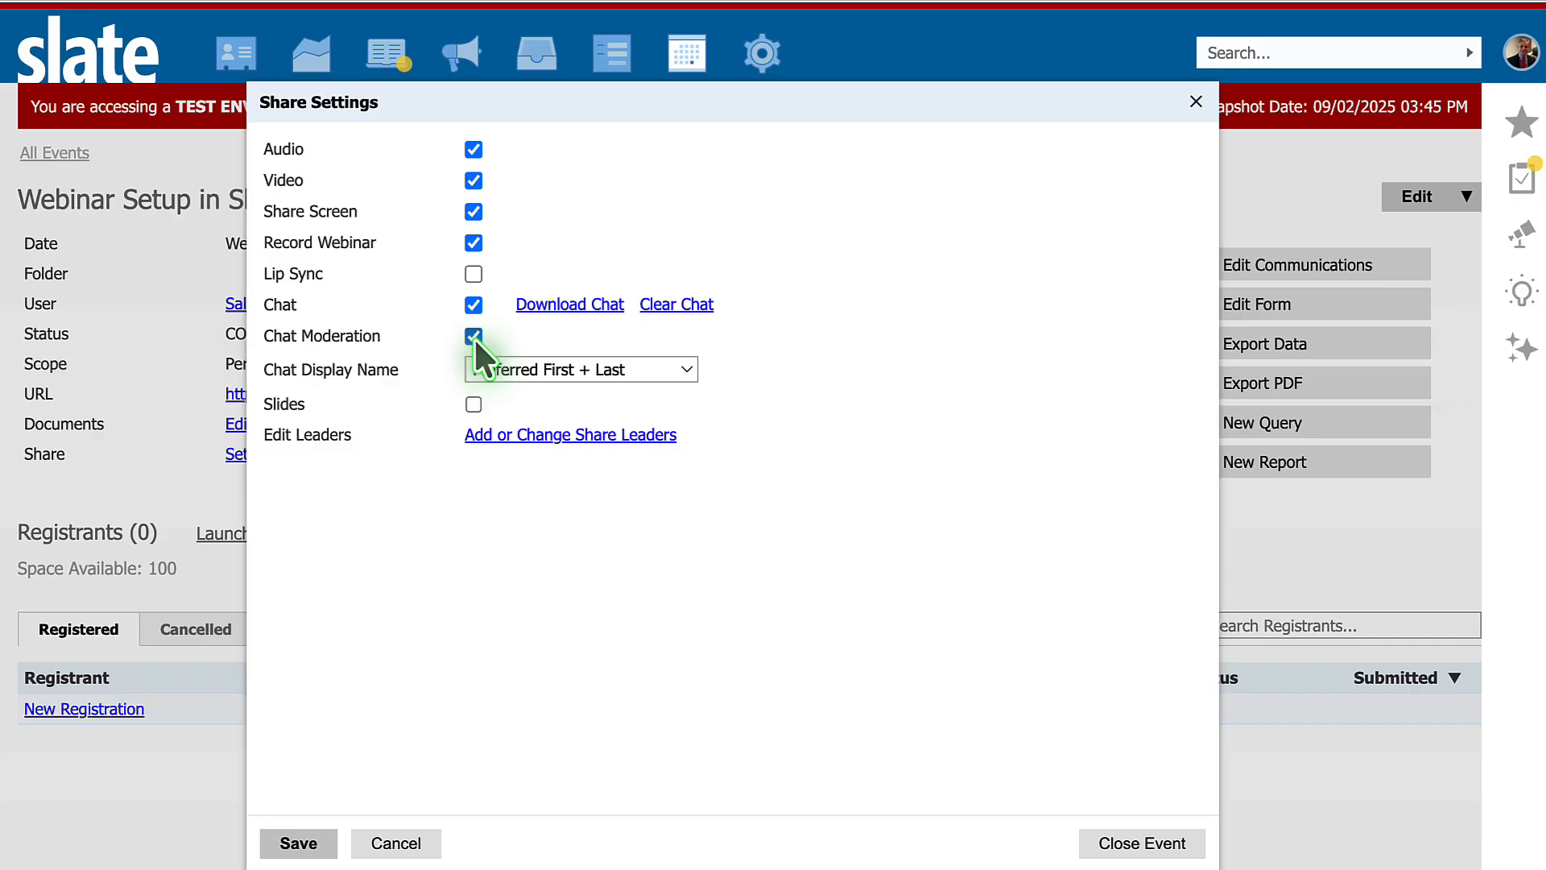
pyautogui.click(654, 374)
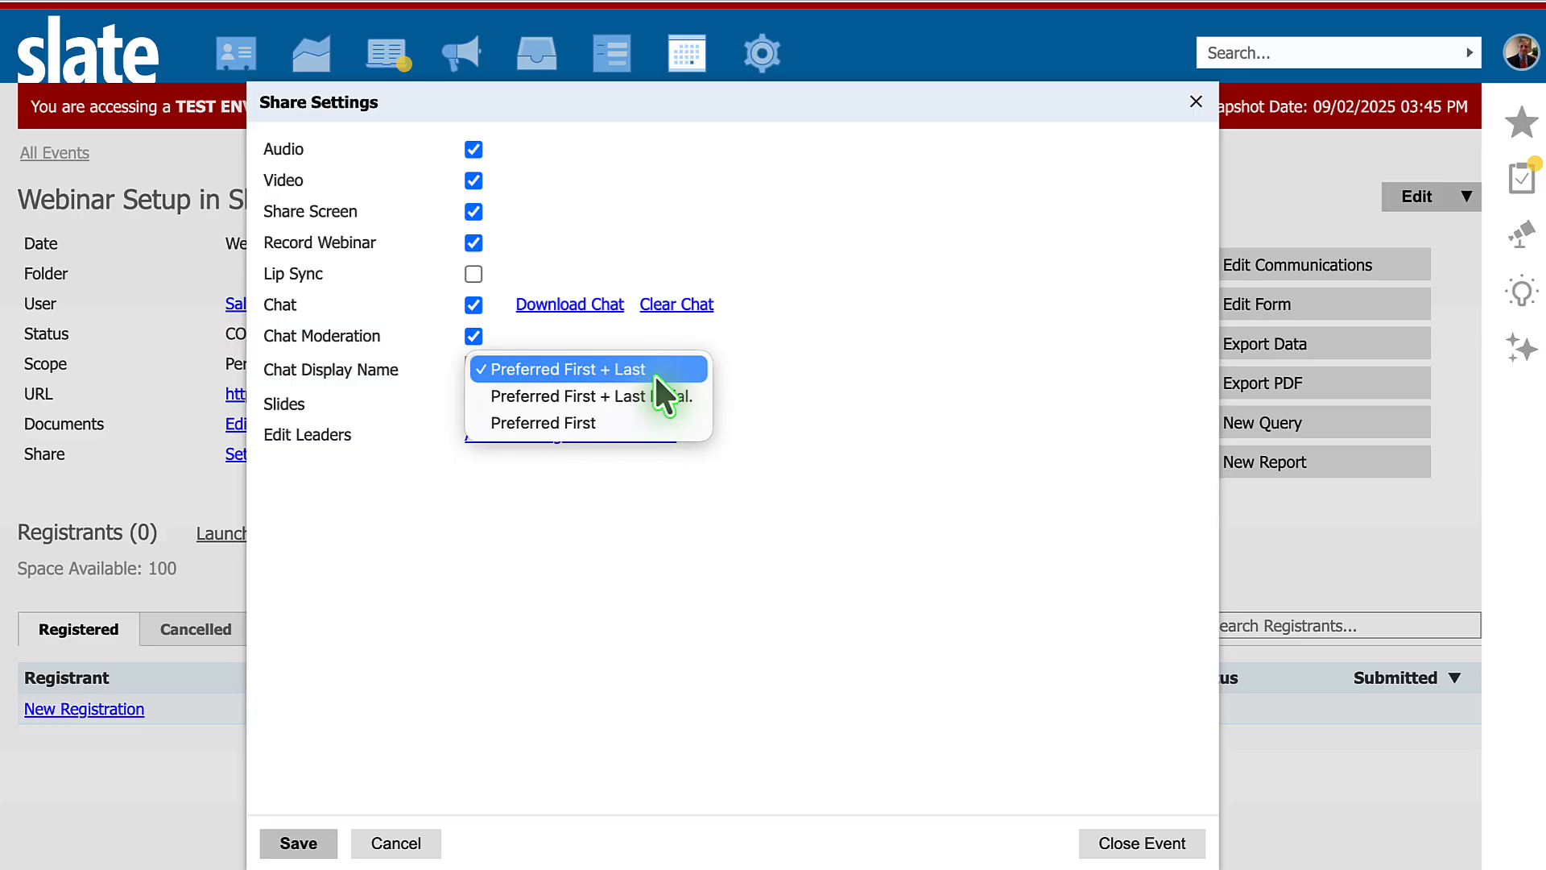
pyautogui.click(611, 400)
pyautogui.click(772, 404)
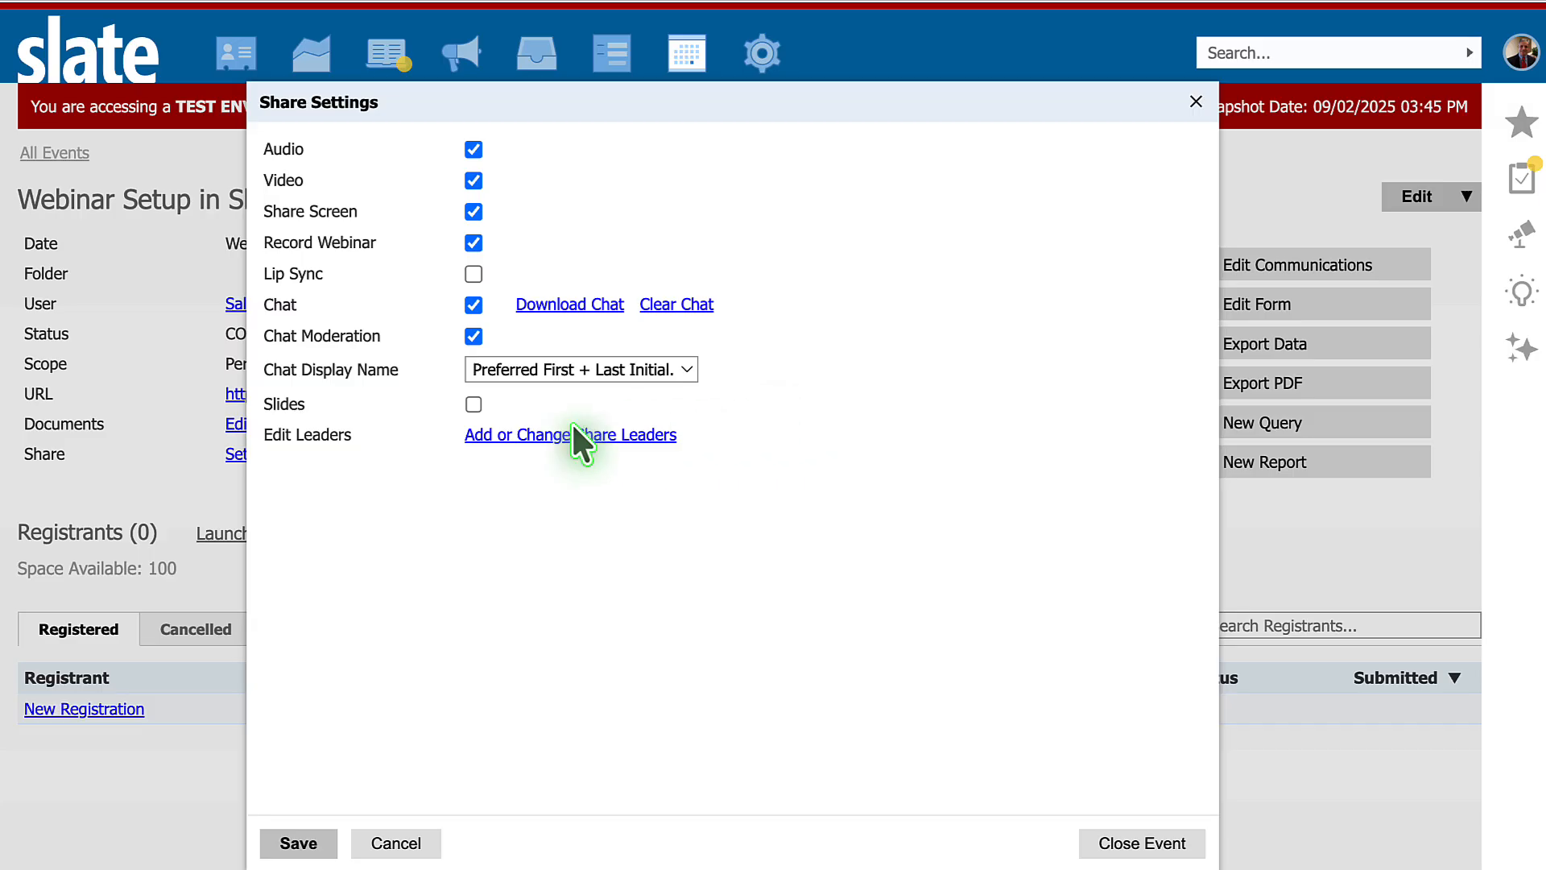
# - Enable Slides in the Share settings, try the Past & Current Slides display, and set Slide Display back to Current Slide Only
pyautogui.click(474, 404)
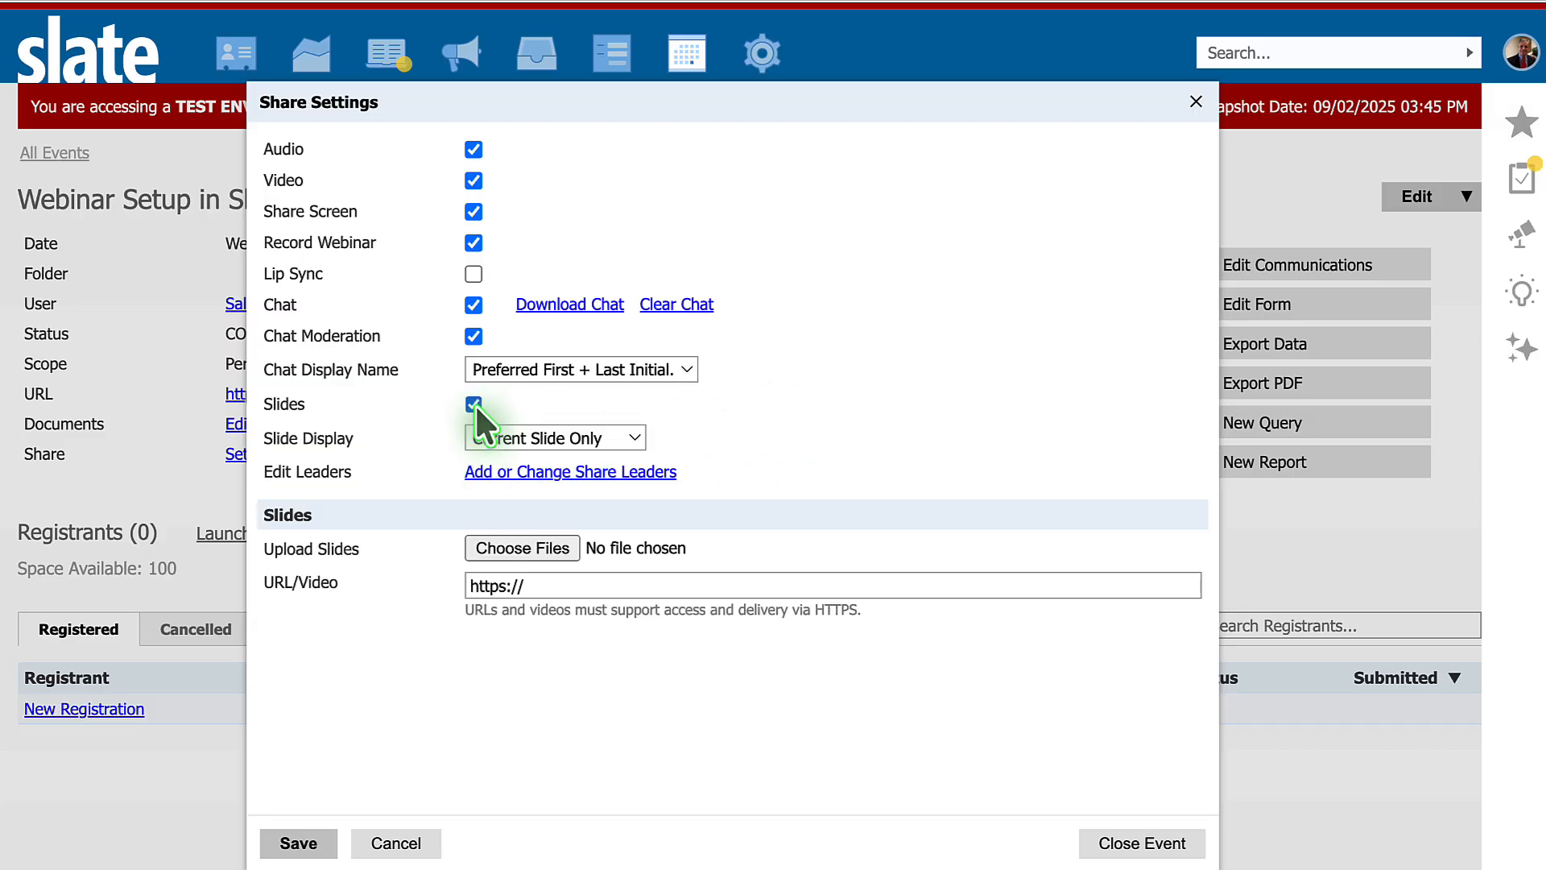
pyautogui.click(609, 442)
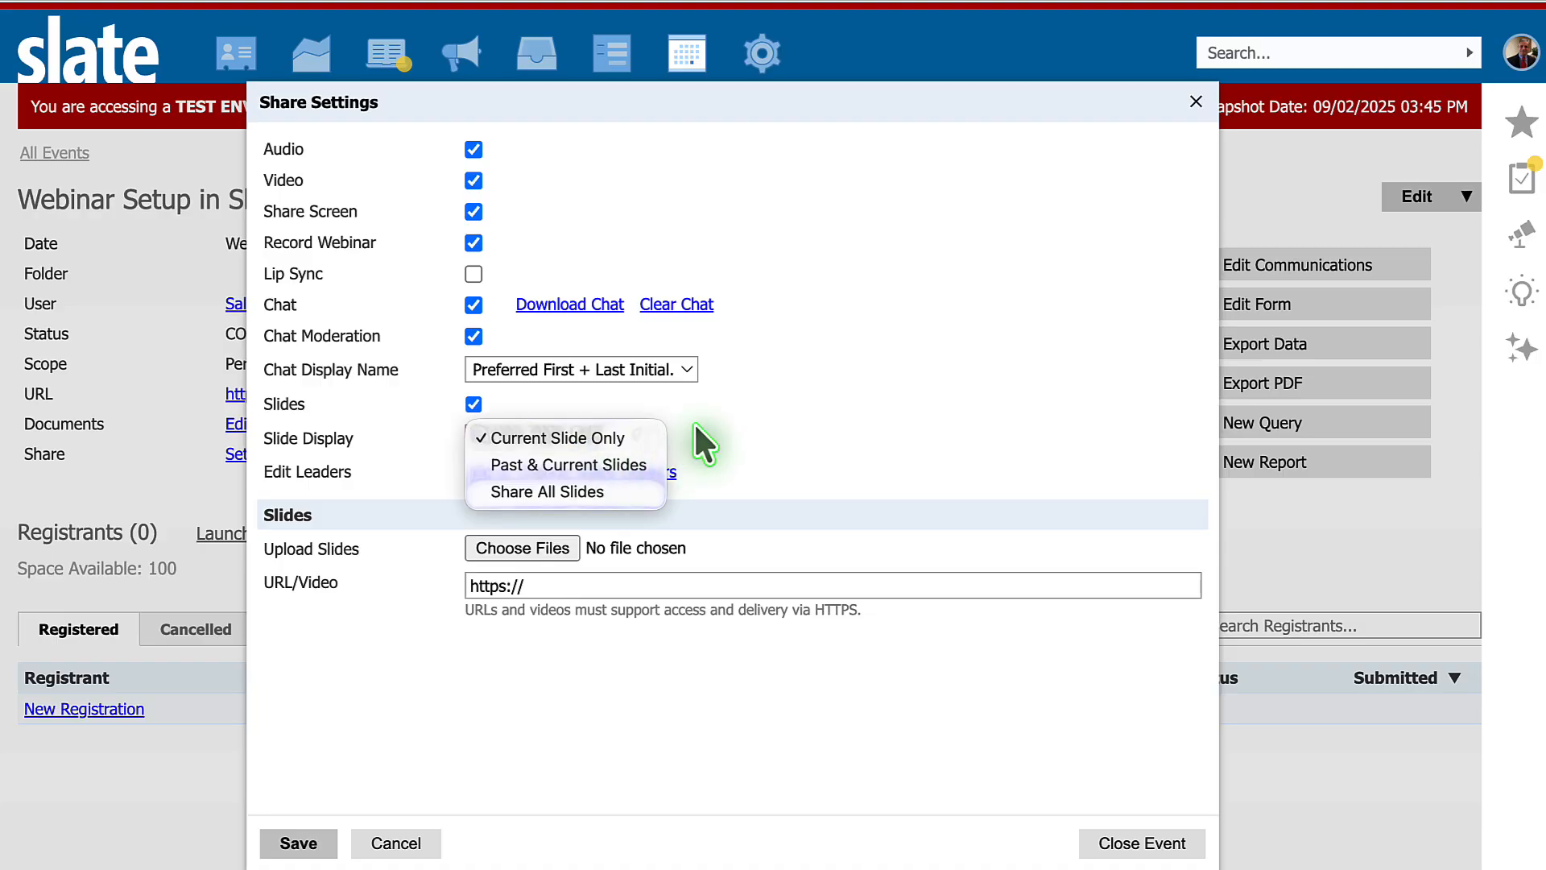
pyautogui.click(628, 467)
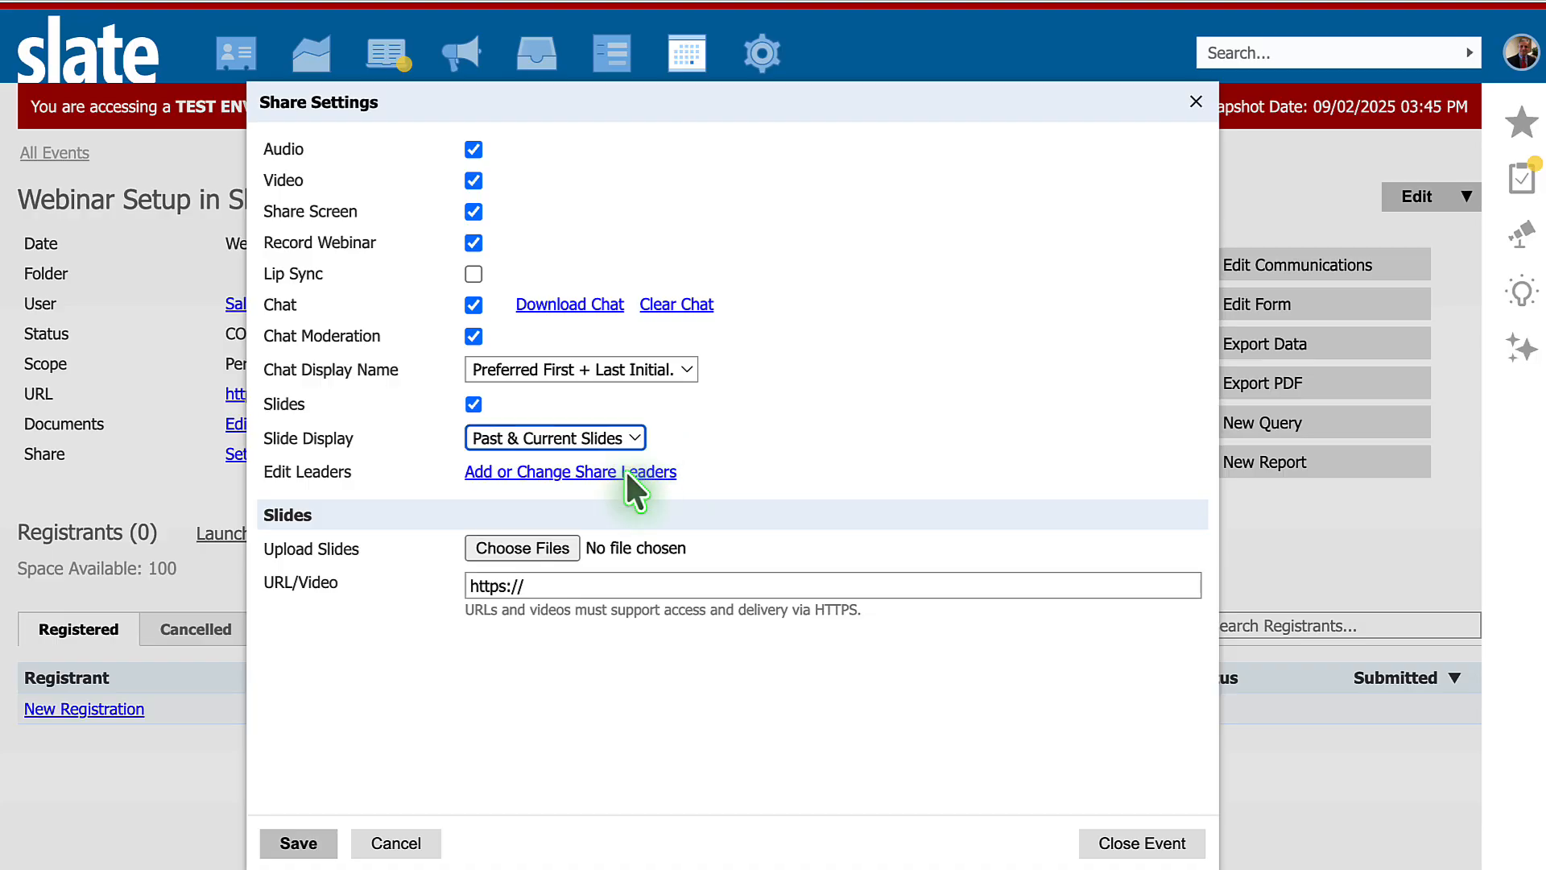
pyautogui.click(596, 436)
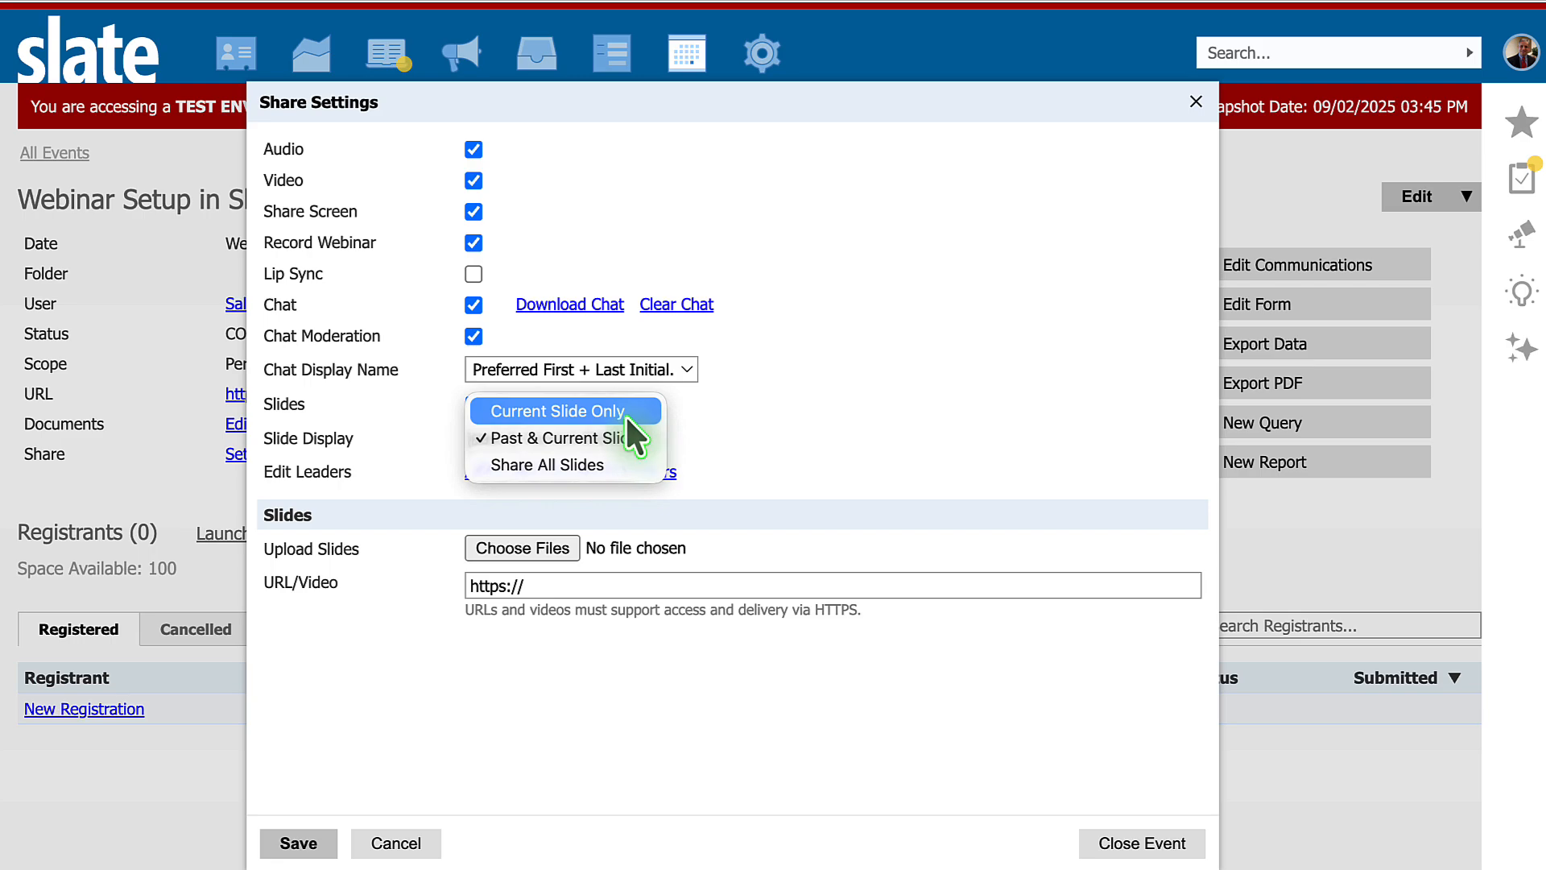
pyautogui.click(616, 413)
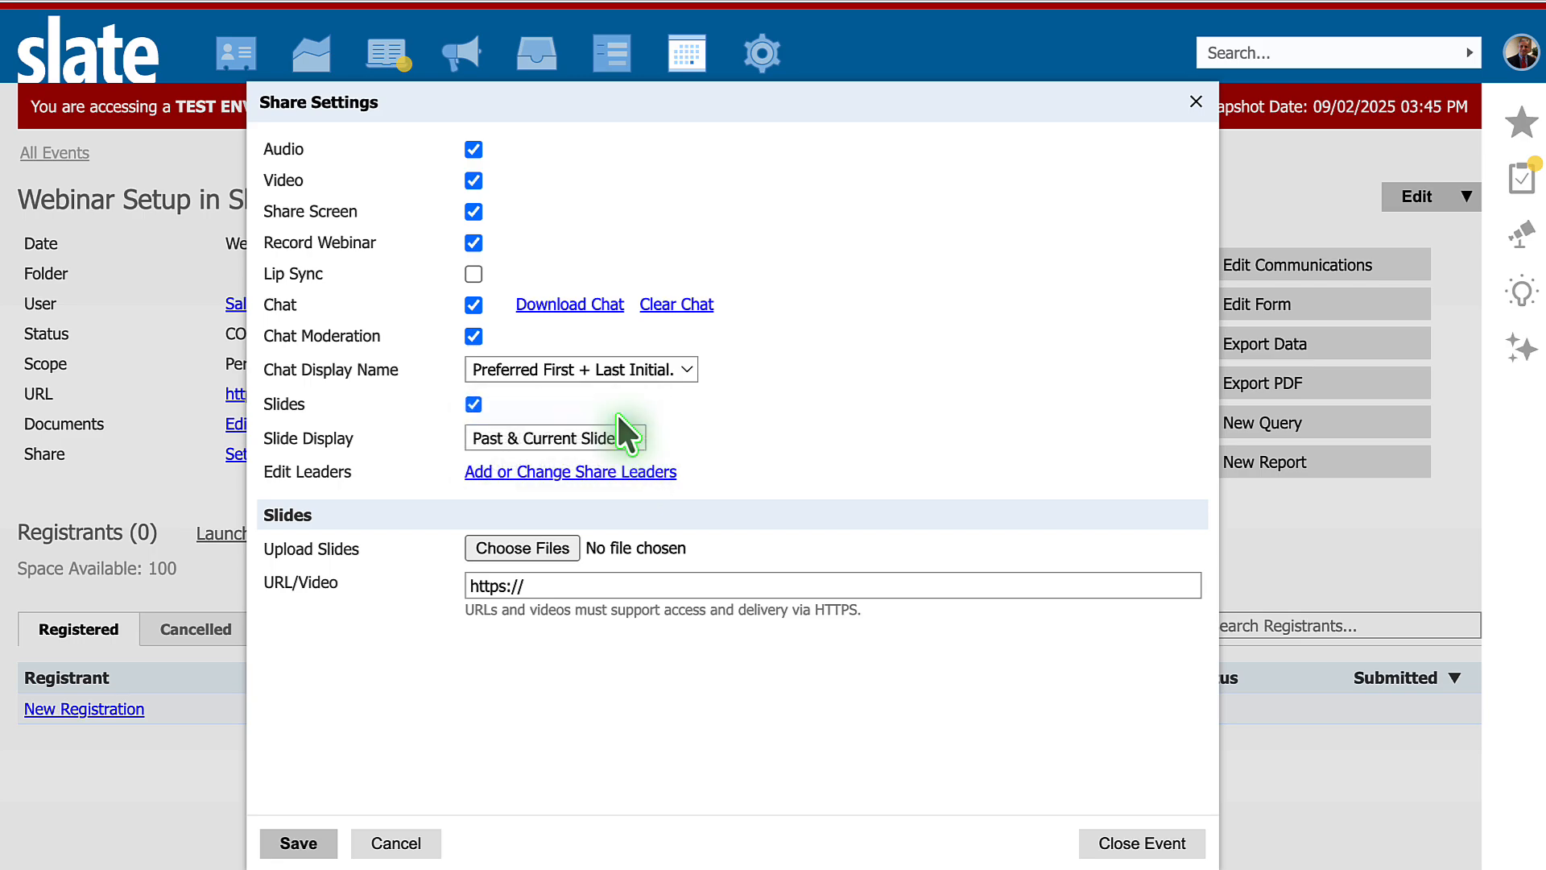
pyautogui.click(770, 419)
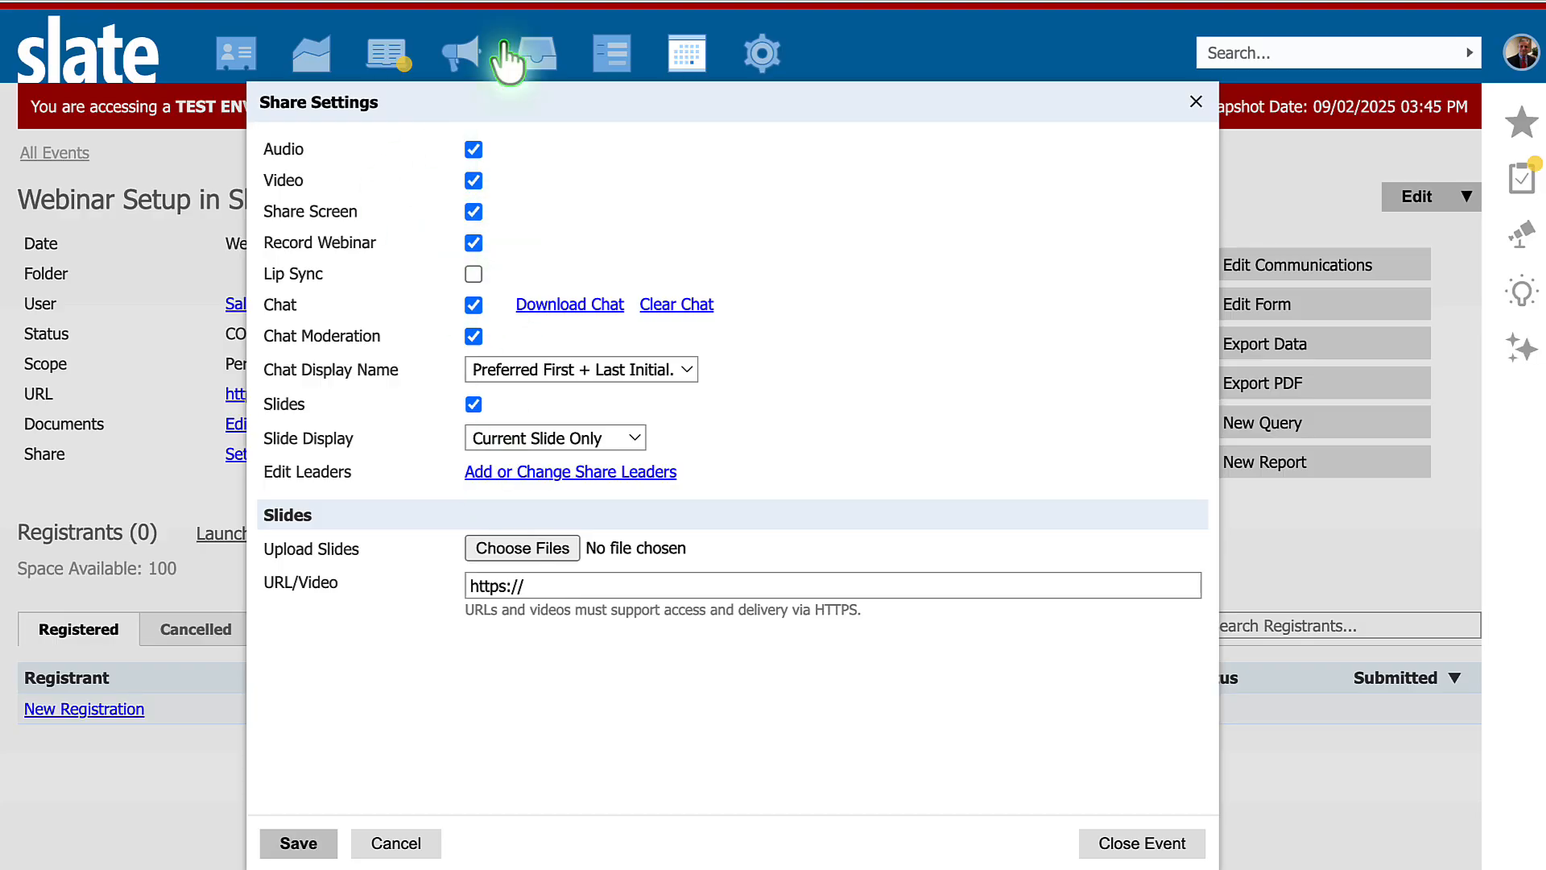
# - Add the webinar host as a User-type Share leader with Manage Slides, Broadcast Audio/Video, Moderate Chat, Share Screen and Share Studio permissions
pyautogui.click(576, 472)
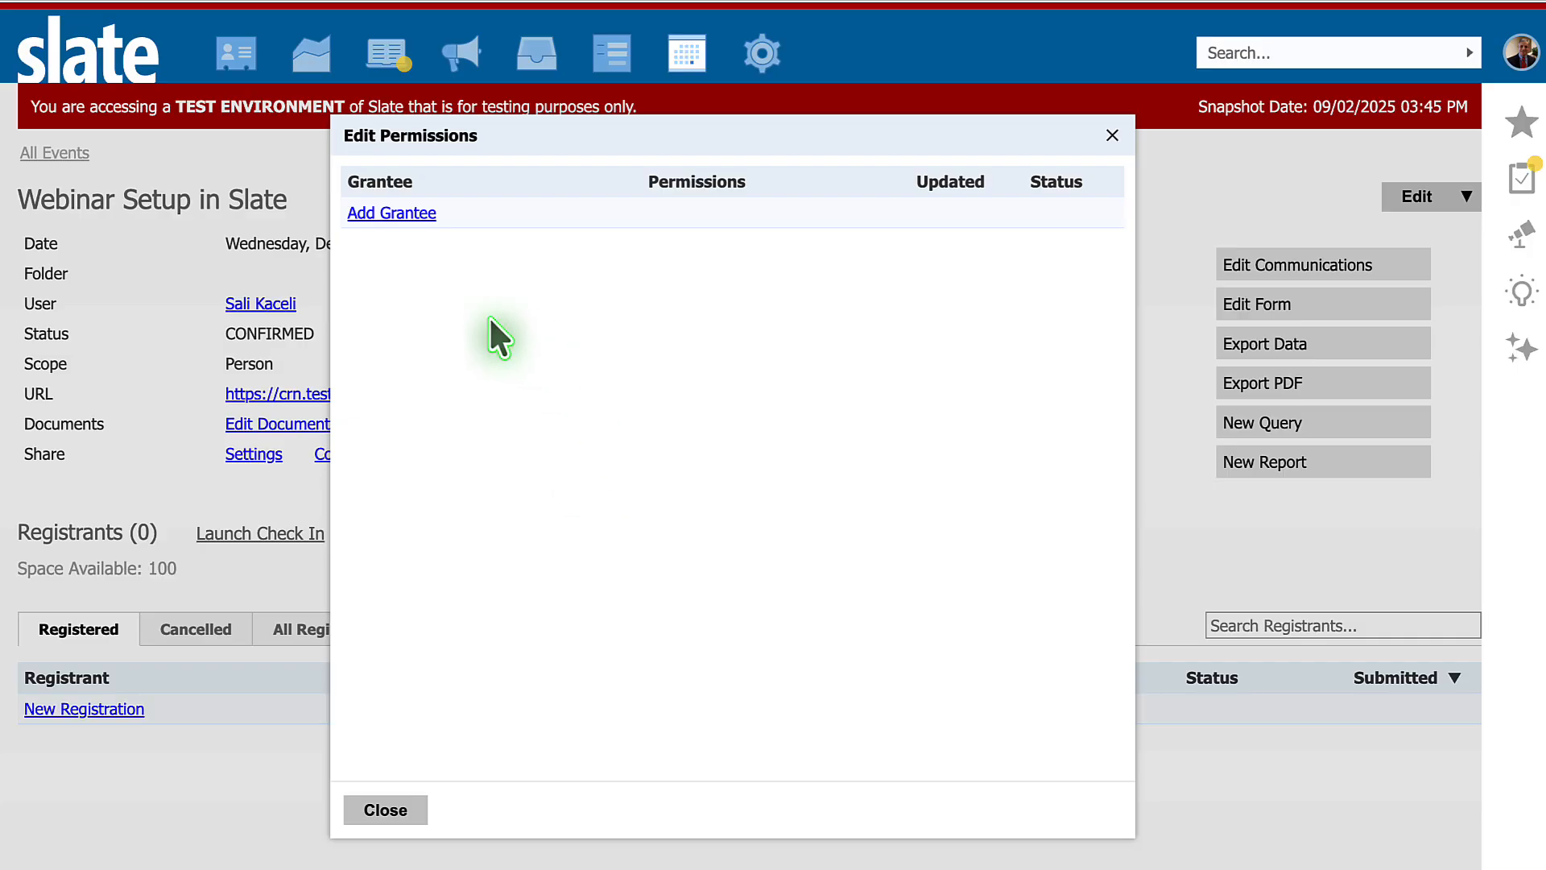
pyautogui.click(397, 212)
pyautogui.click(548, 224)
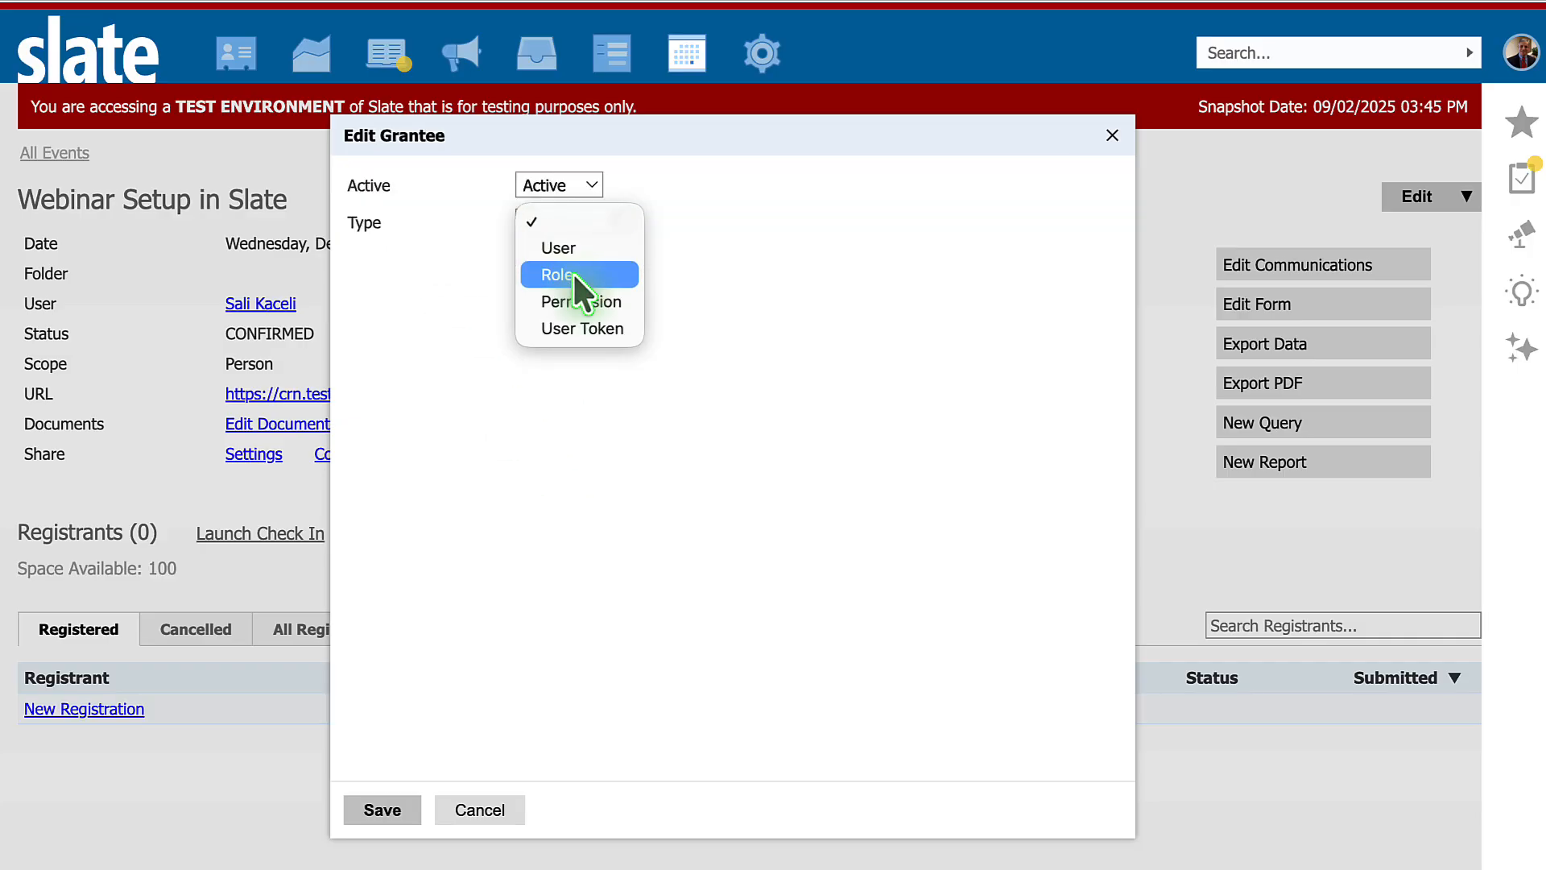
pyautogui.click(588, 248)
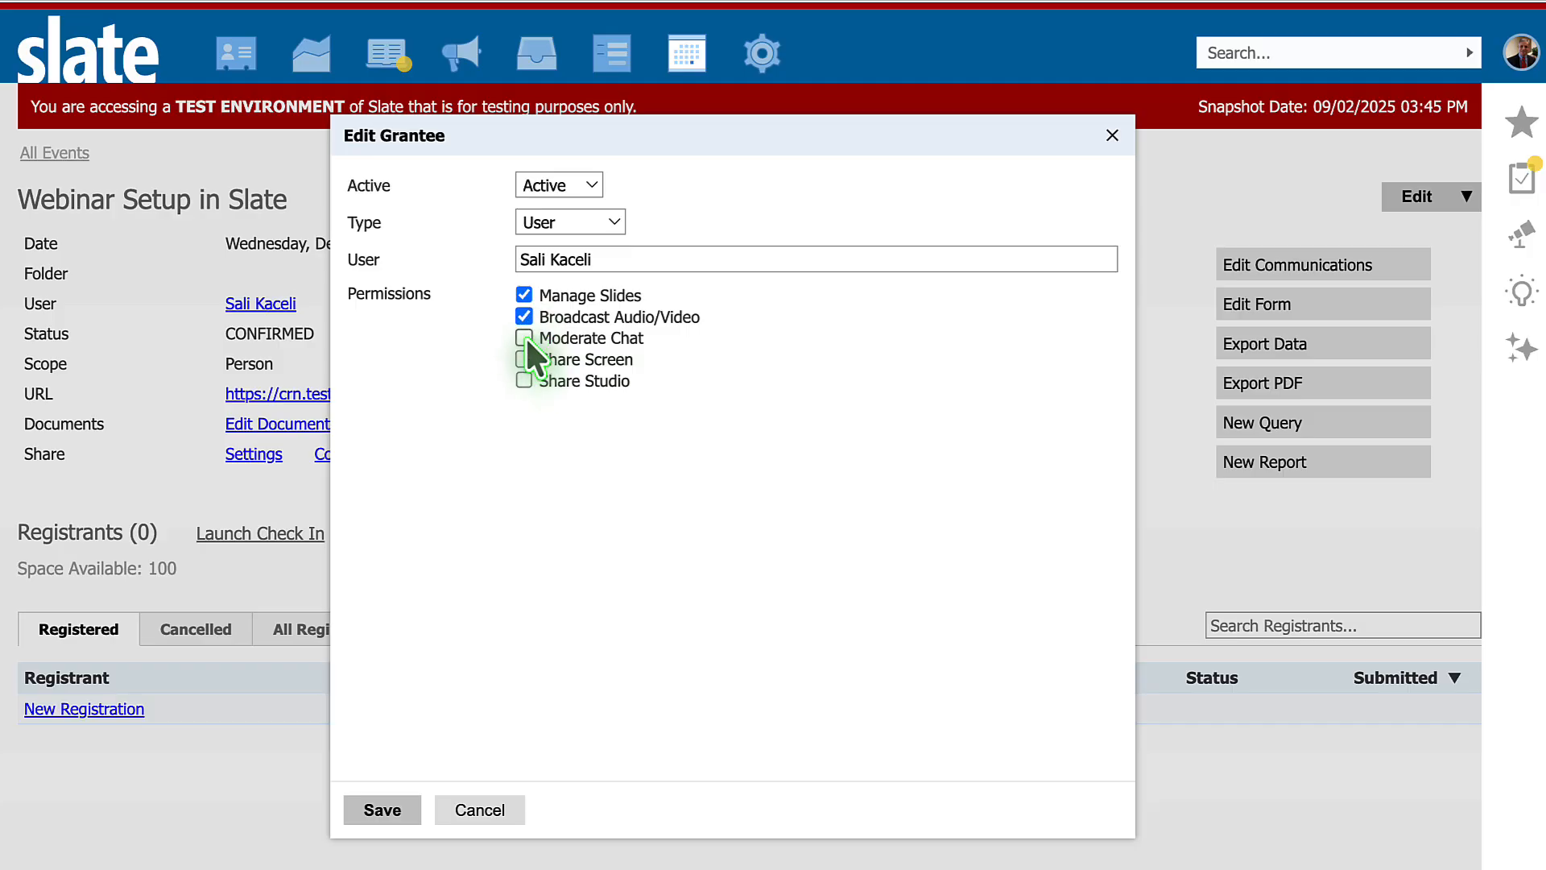
pyautogui.click(524, 338)
pyautogui.click(524, 359)
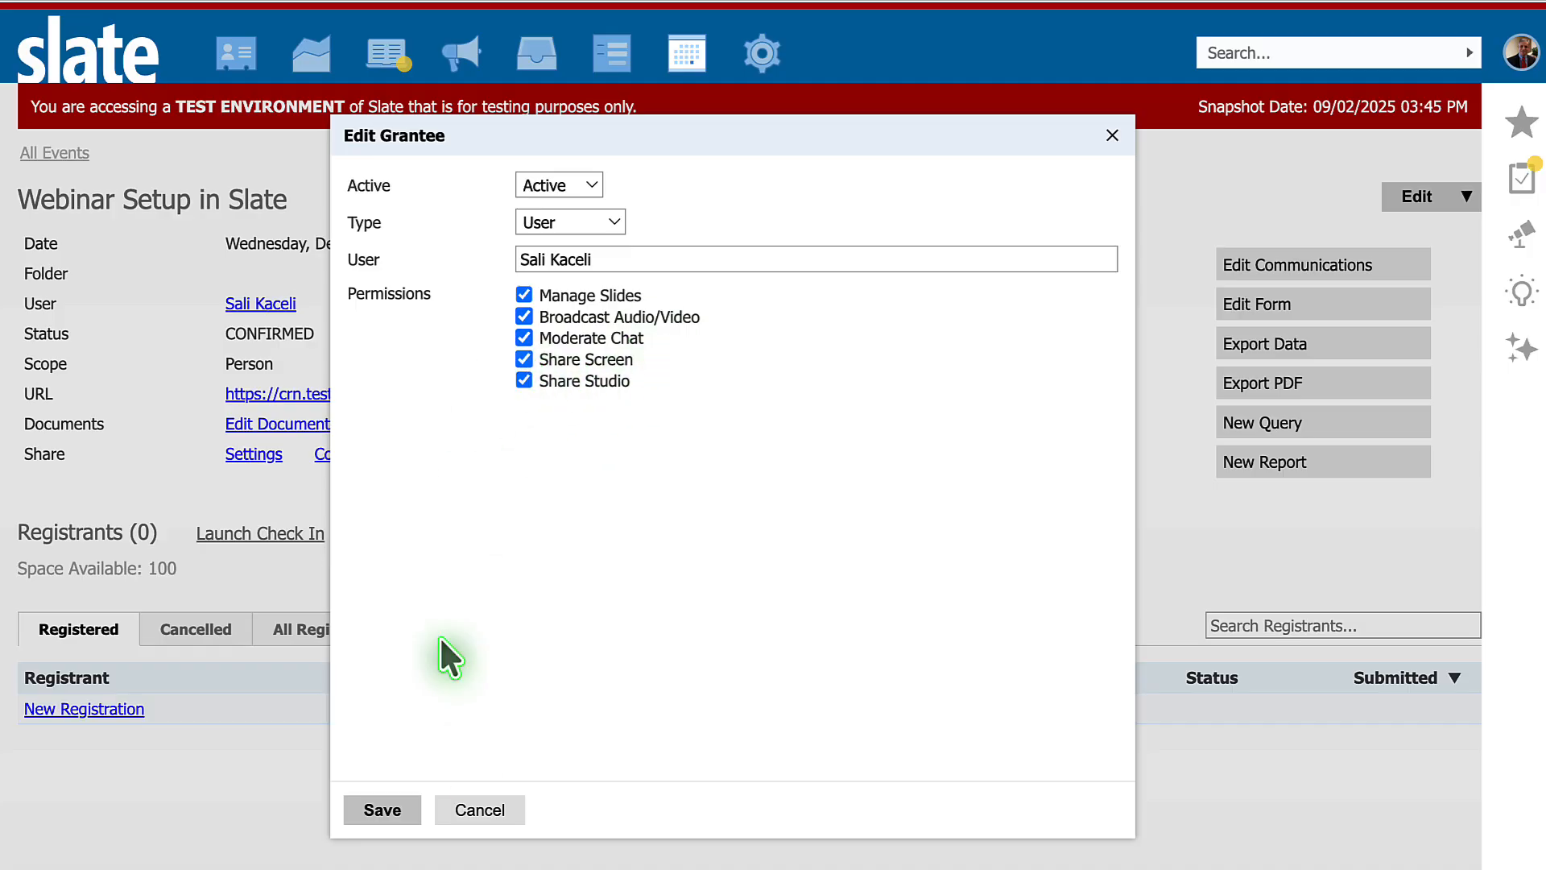
pyautogui.click(382, 810)
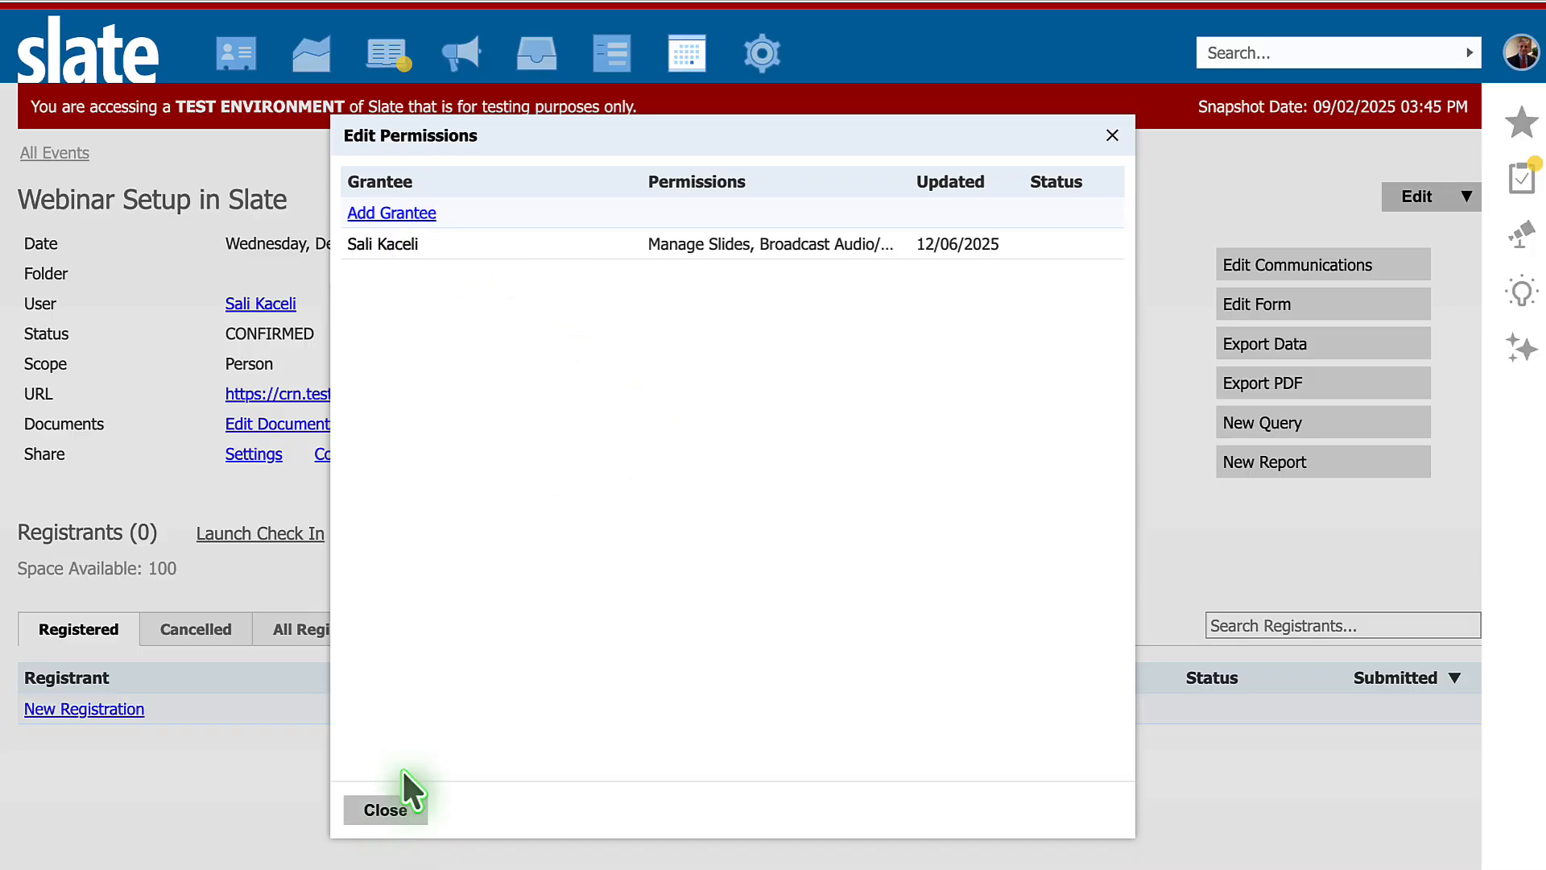
pyautogui.click(385, 810)
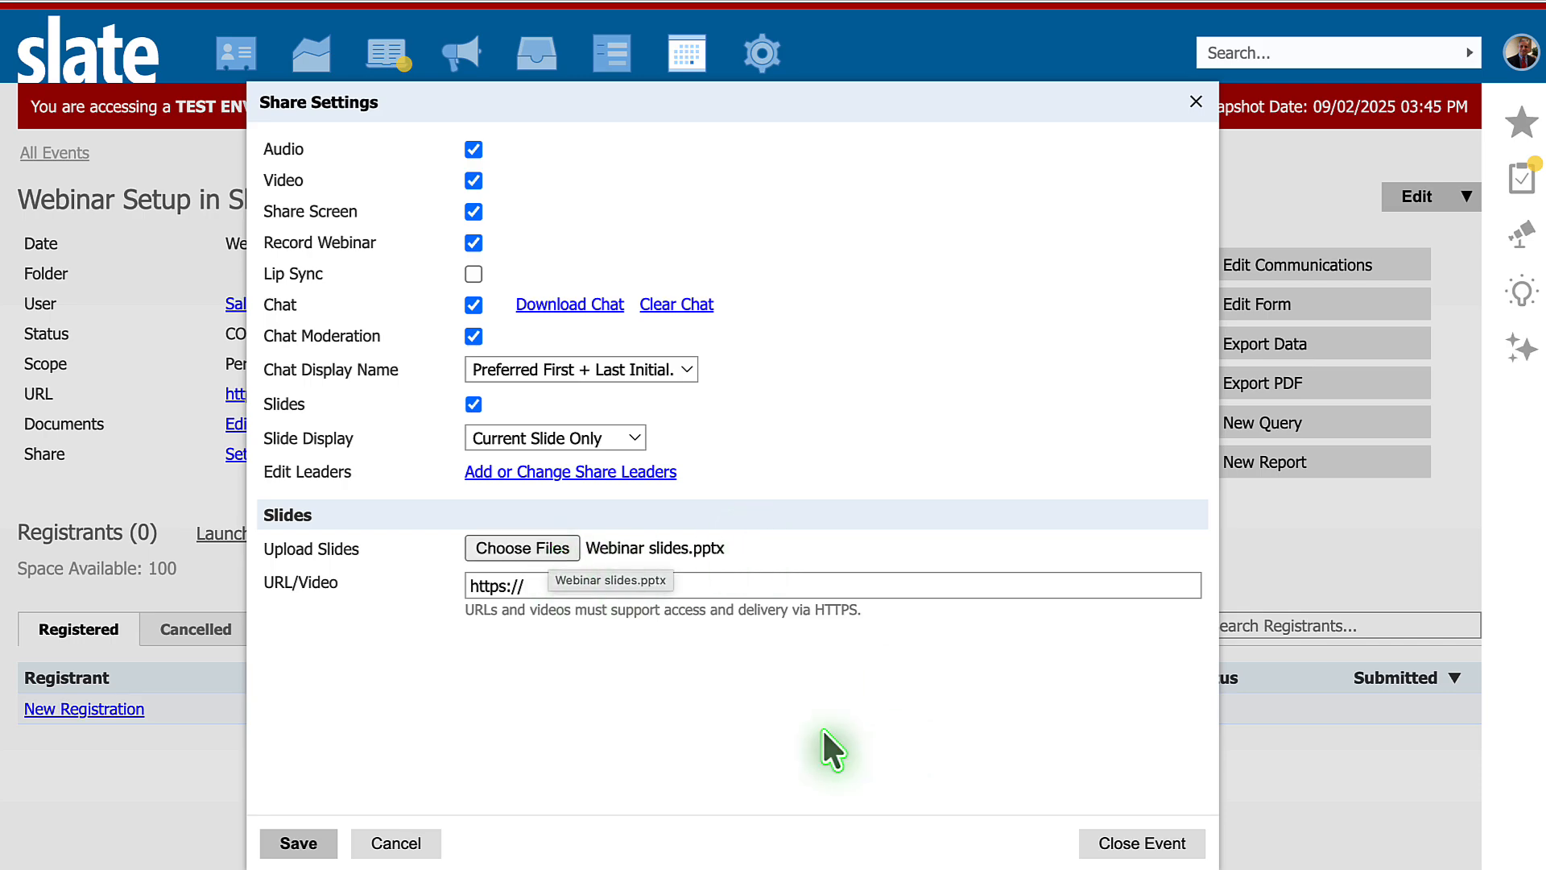
# - Upload Webinar slides.pptx as the event's slides and save the Share settings
pyautogui.click(302, 844)
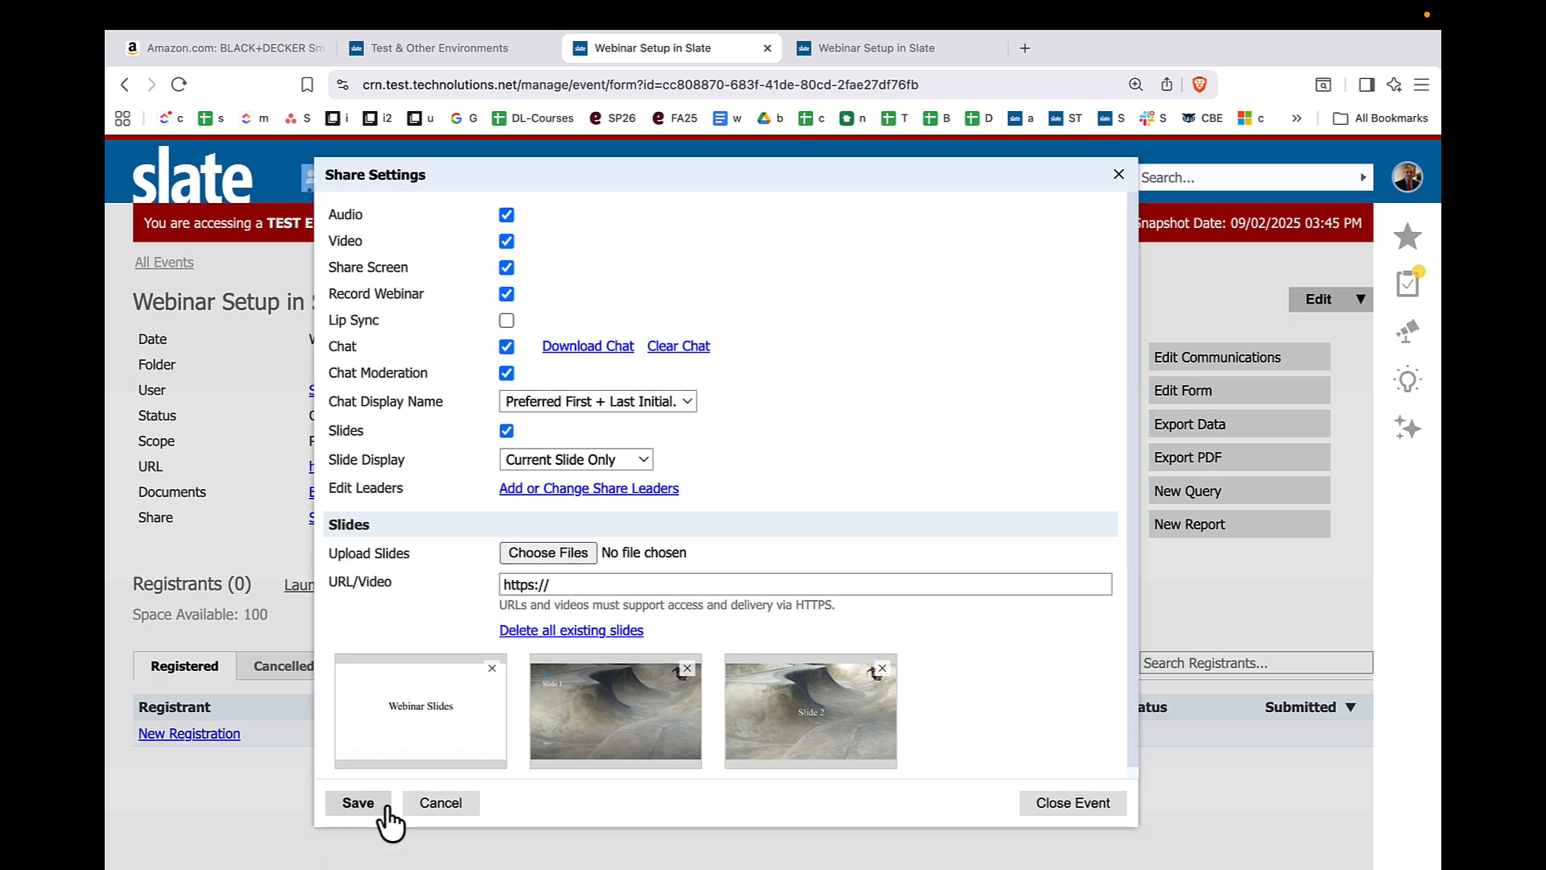
pyautogui.click(358, 803)
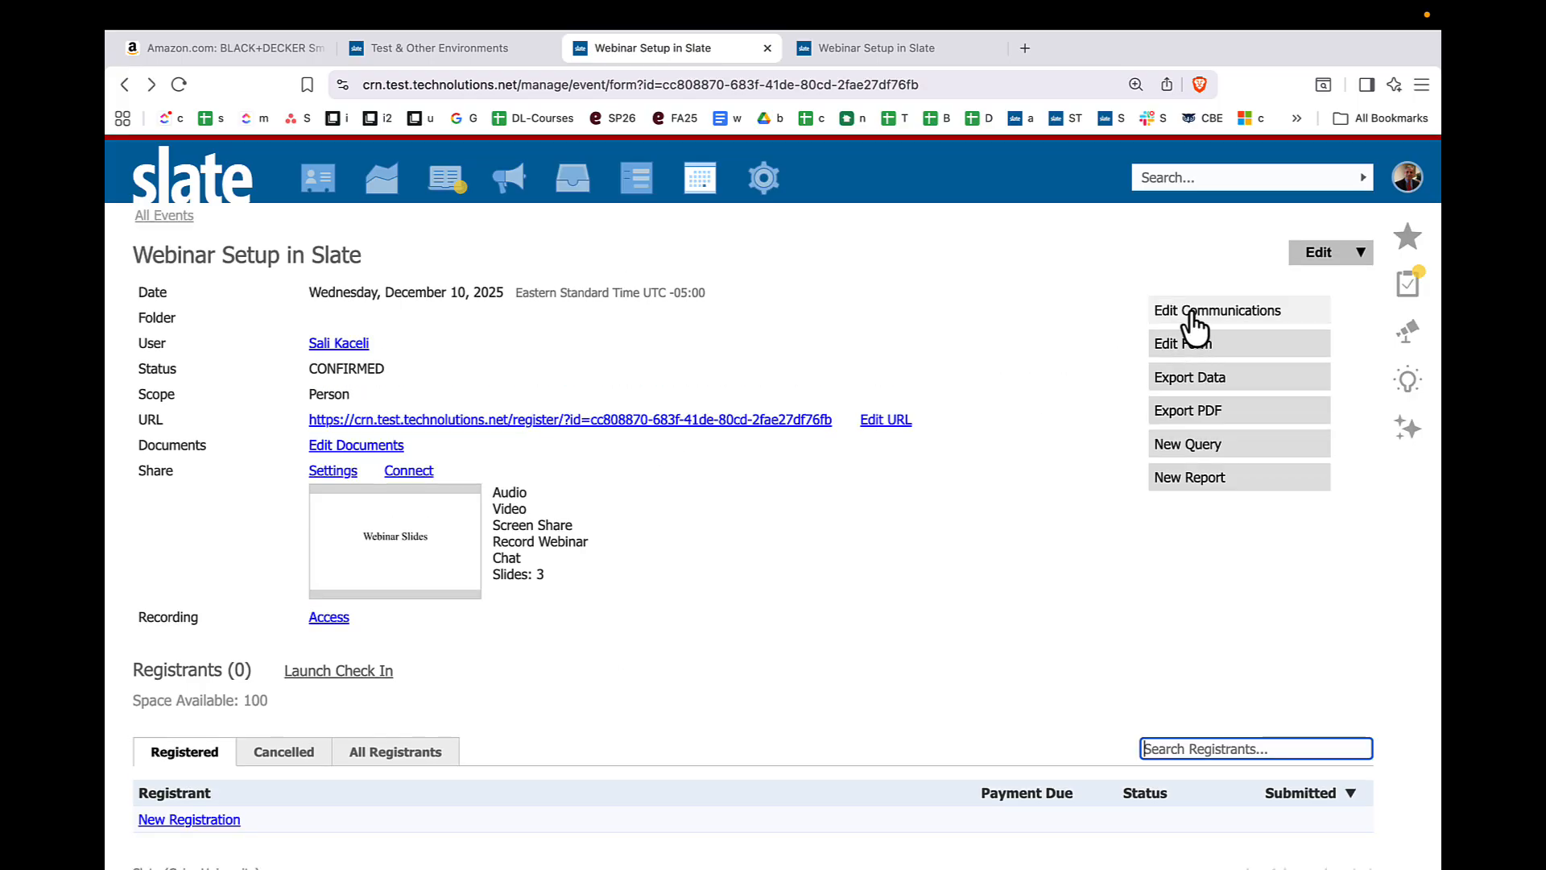
pyautogui.click(746, 355)
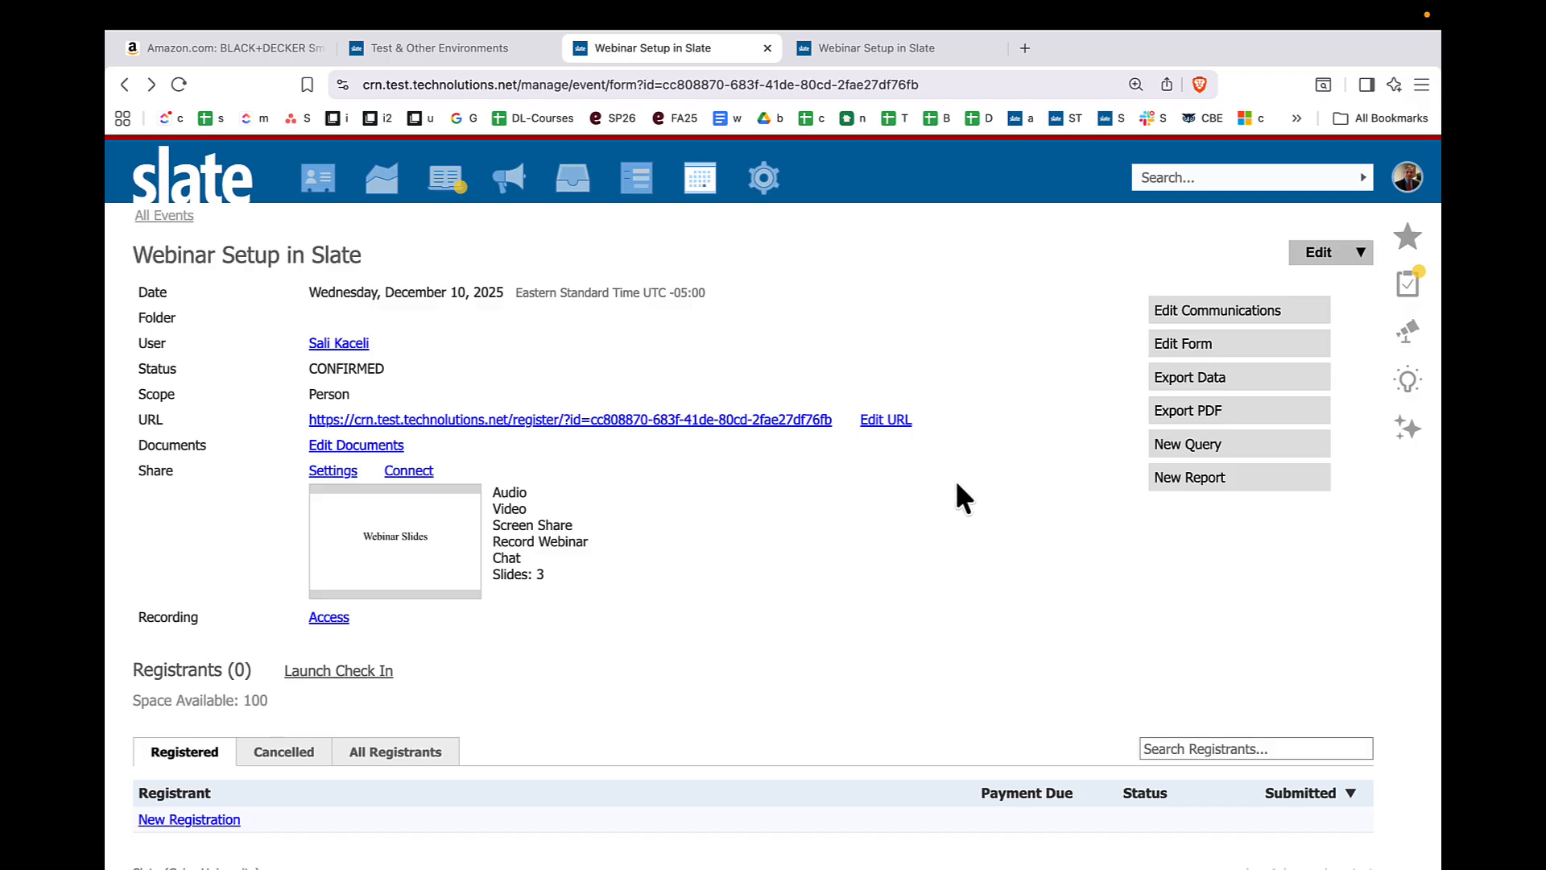
# - Create an active event mailing named "registration", triggered upon registration or update, in the Email + Confirmation Page group
pyautogui.click(1171, 318)
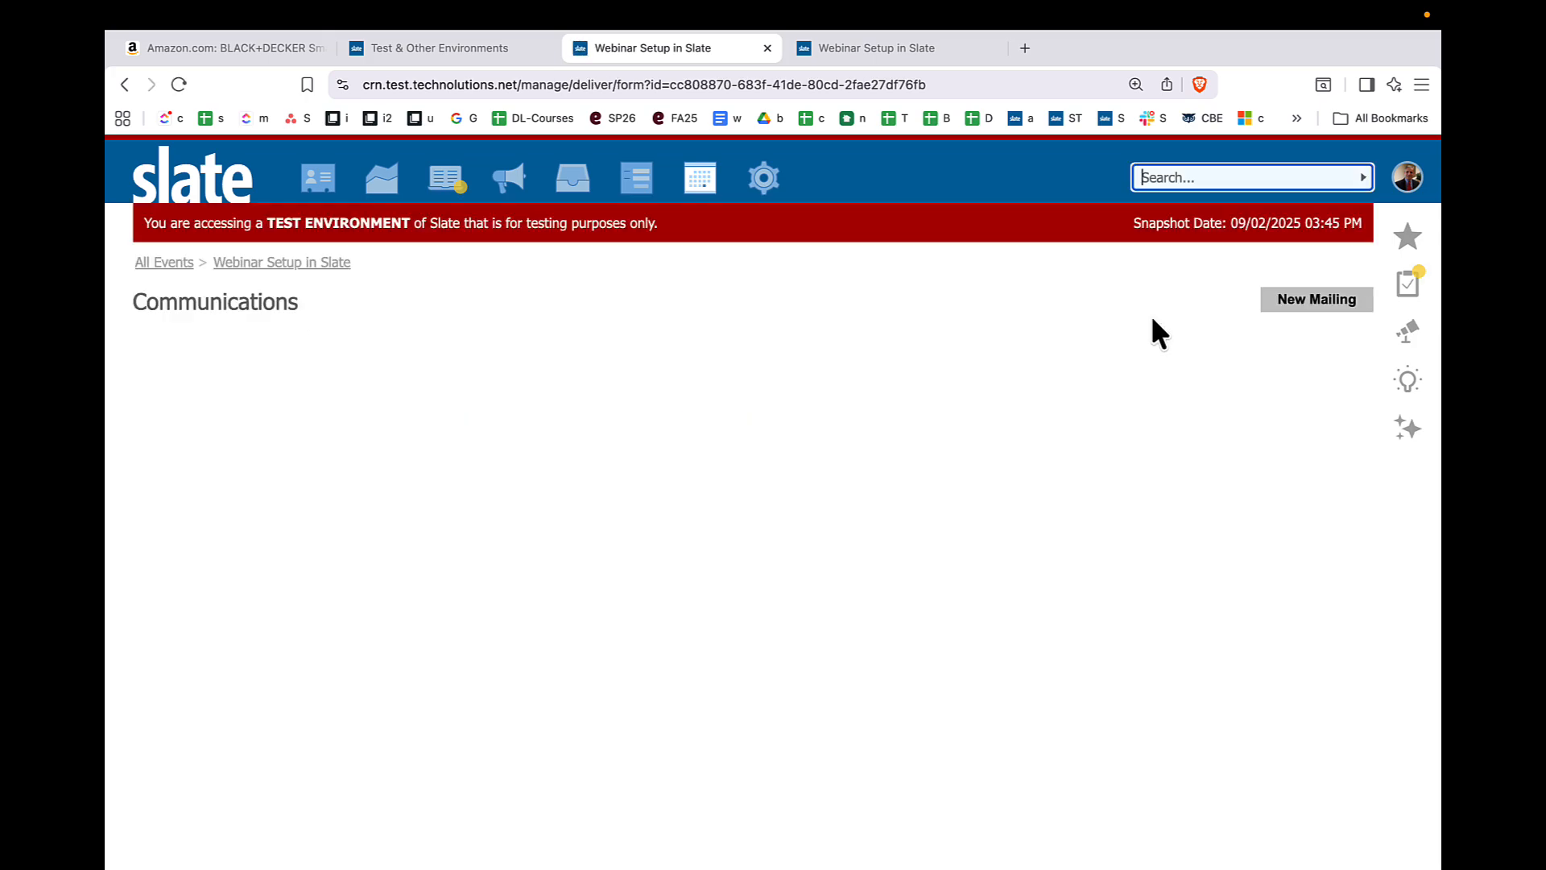
pyautogui.click(1271, 308)
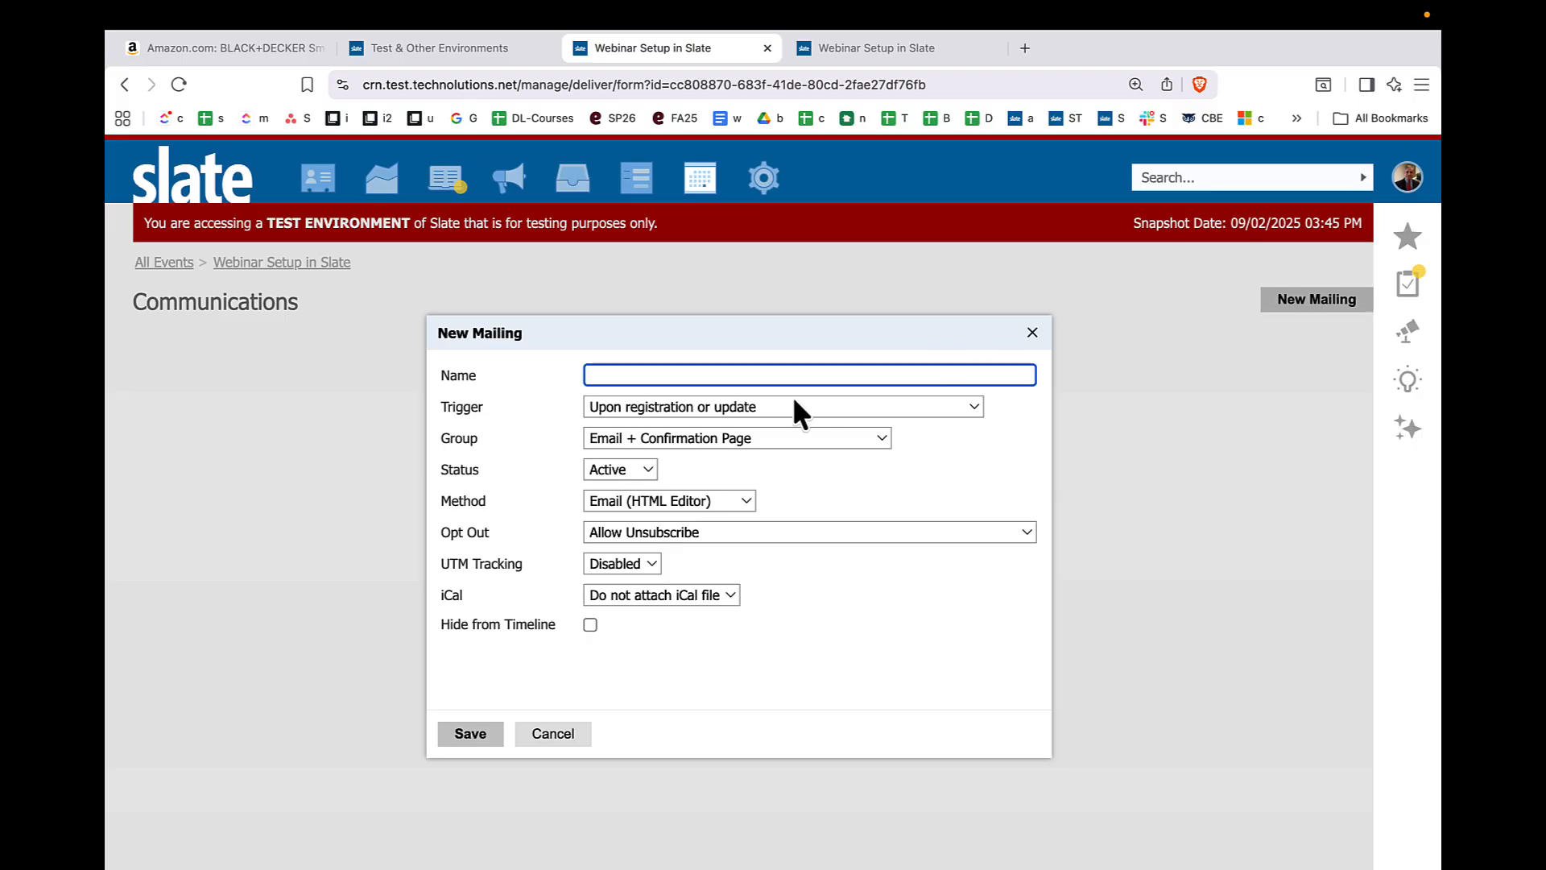
pyautogui.write('registration')
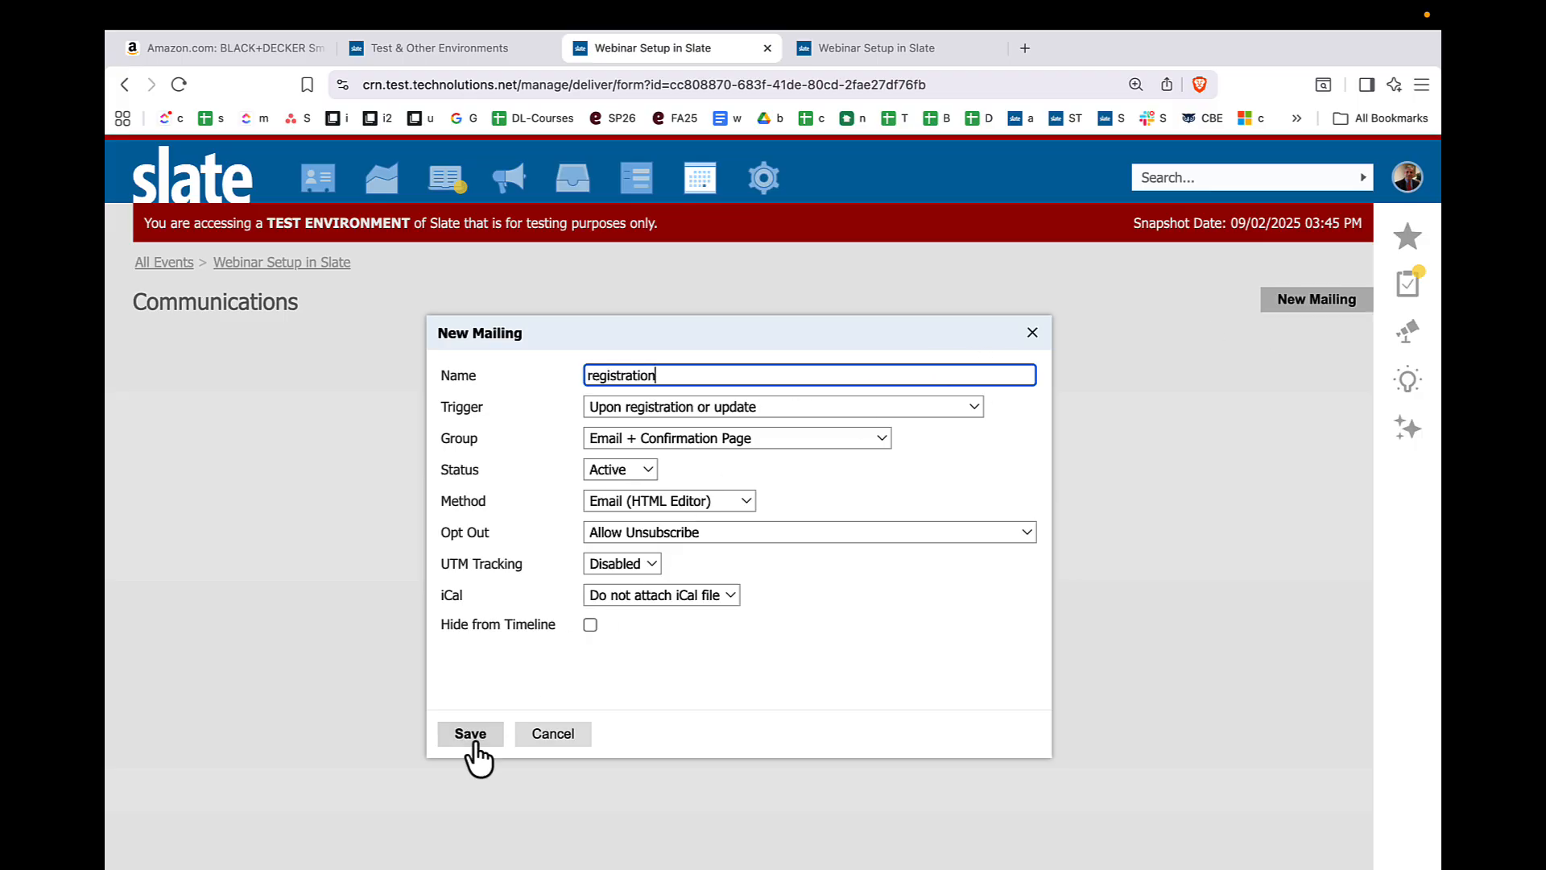
pyautogui.click(482, 741)
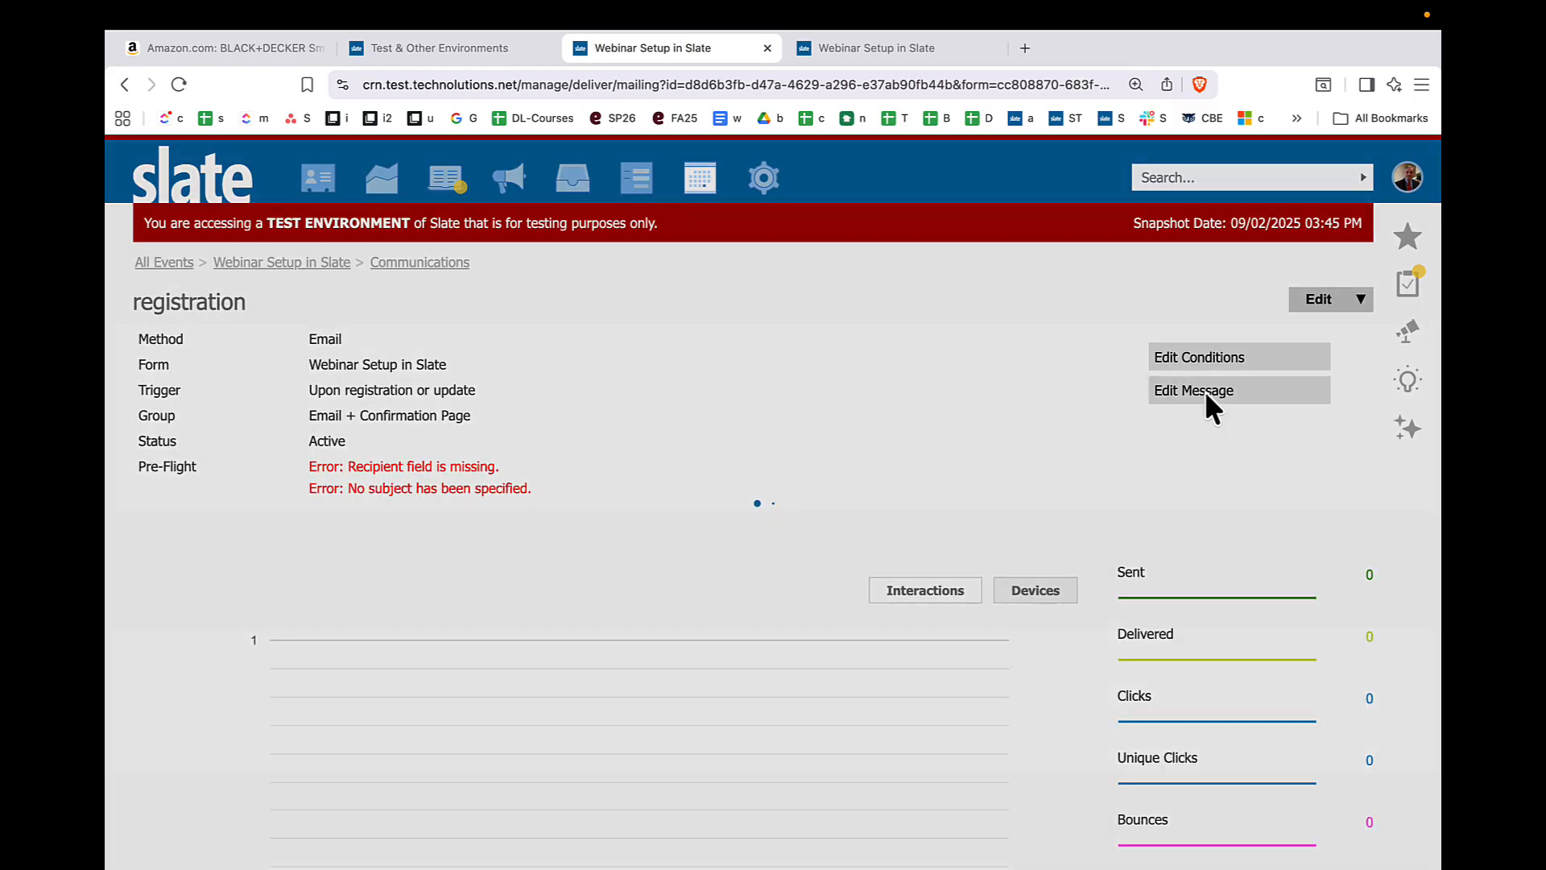
# - Try a message for the registration mailing with "Dear", the Form-Share-Link and the Form-Share-Recording-Link, and discard the draft
pyautogui.click(1205, 392)
pyautogui.click(564, 499)
pyautogui.write('Dear')
pyautogui.press('Return')
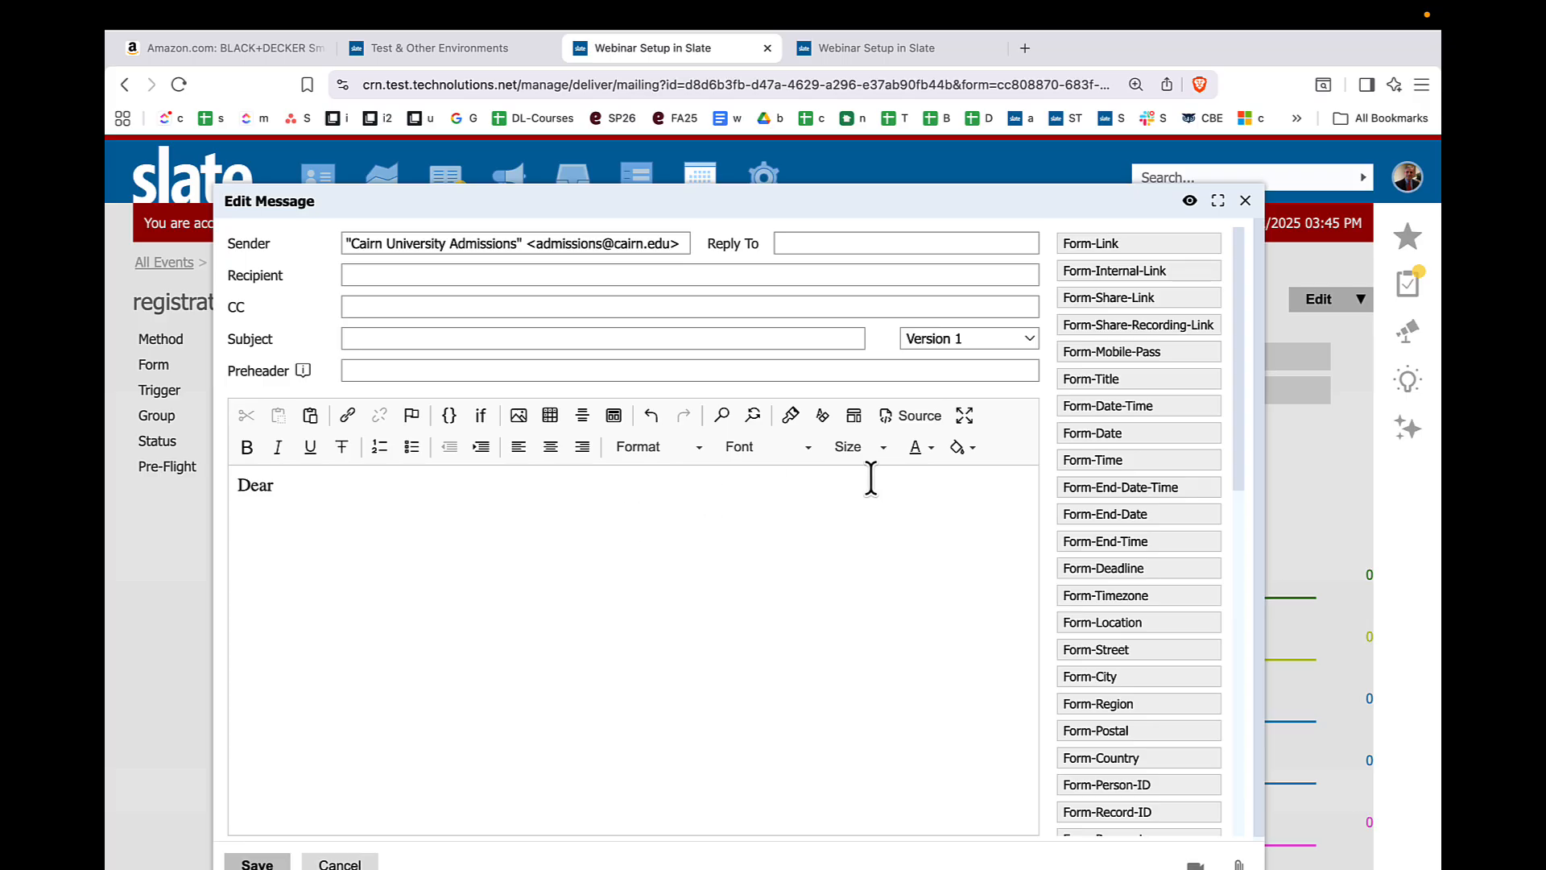
pyautogui.click(1120, 316)
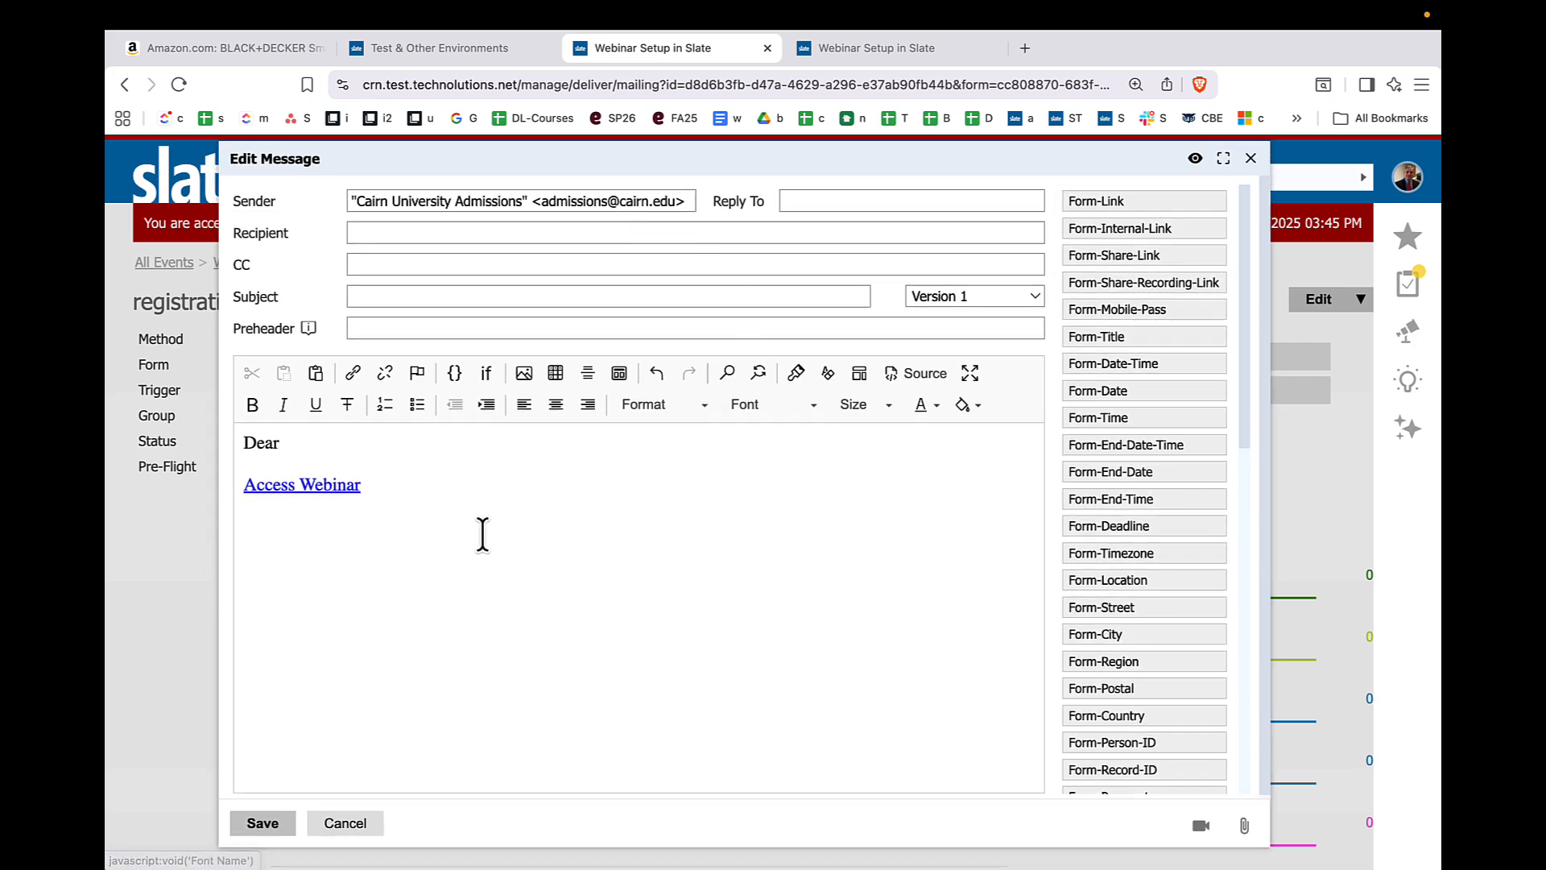
pyautogui.click(1147, 283)
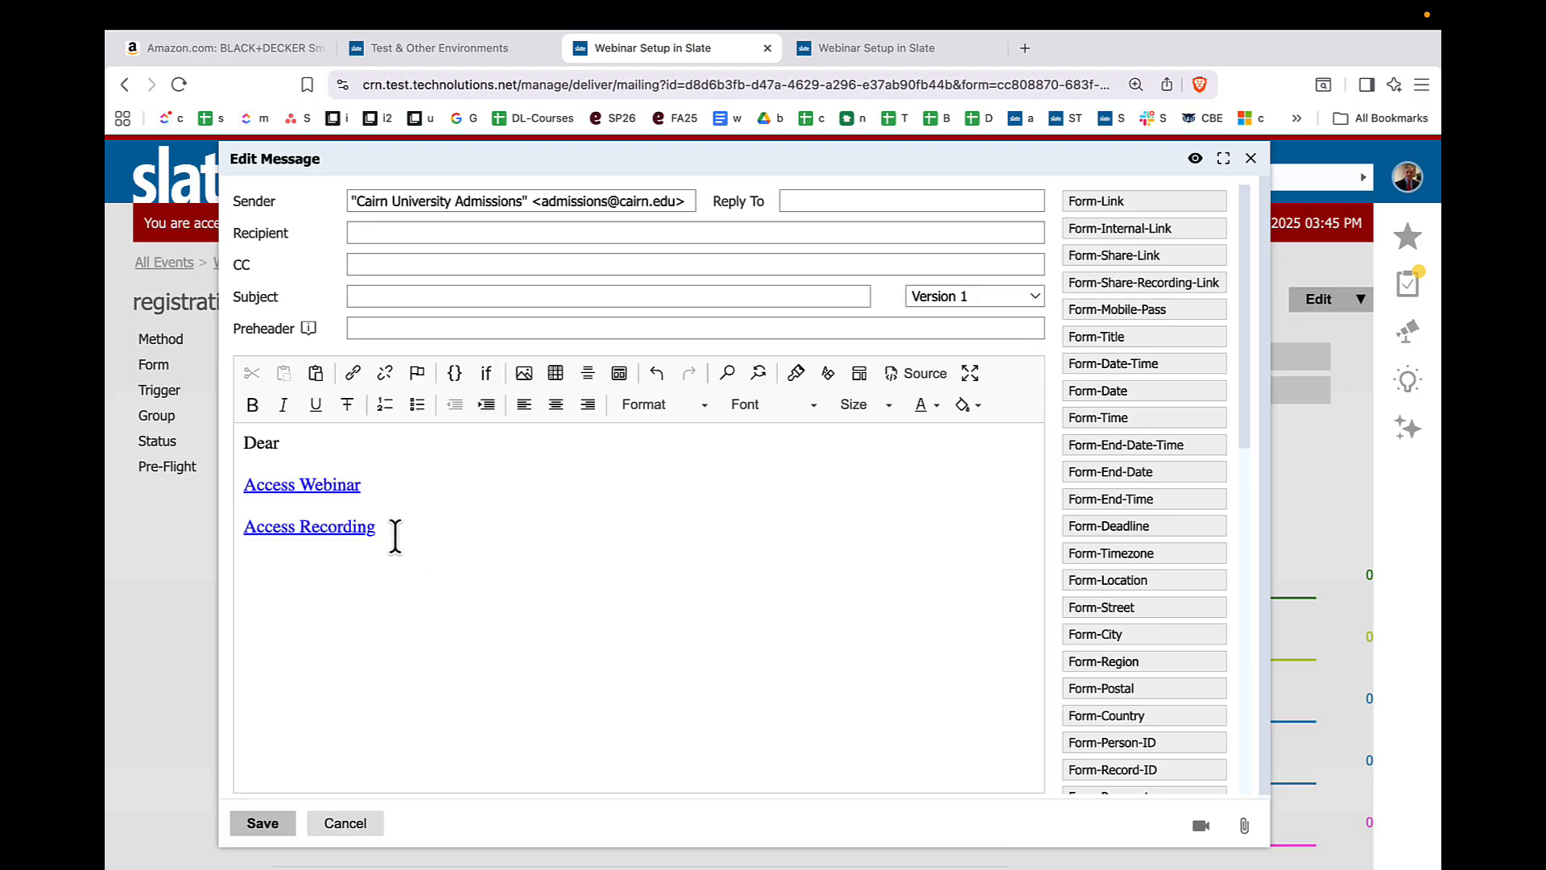
pyautogui.click(351, 829)
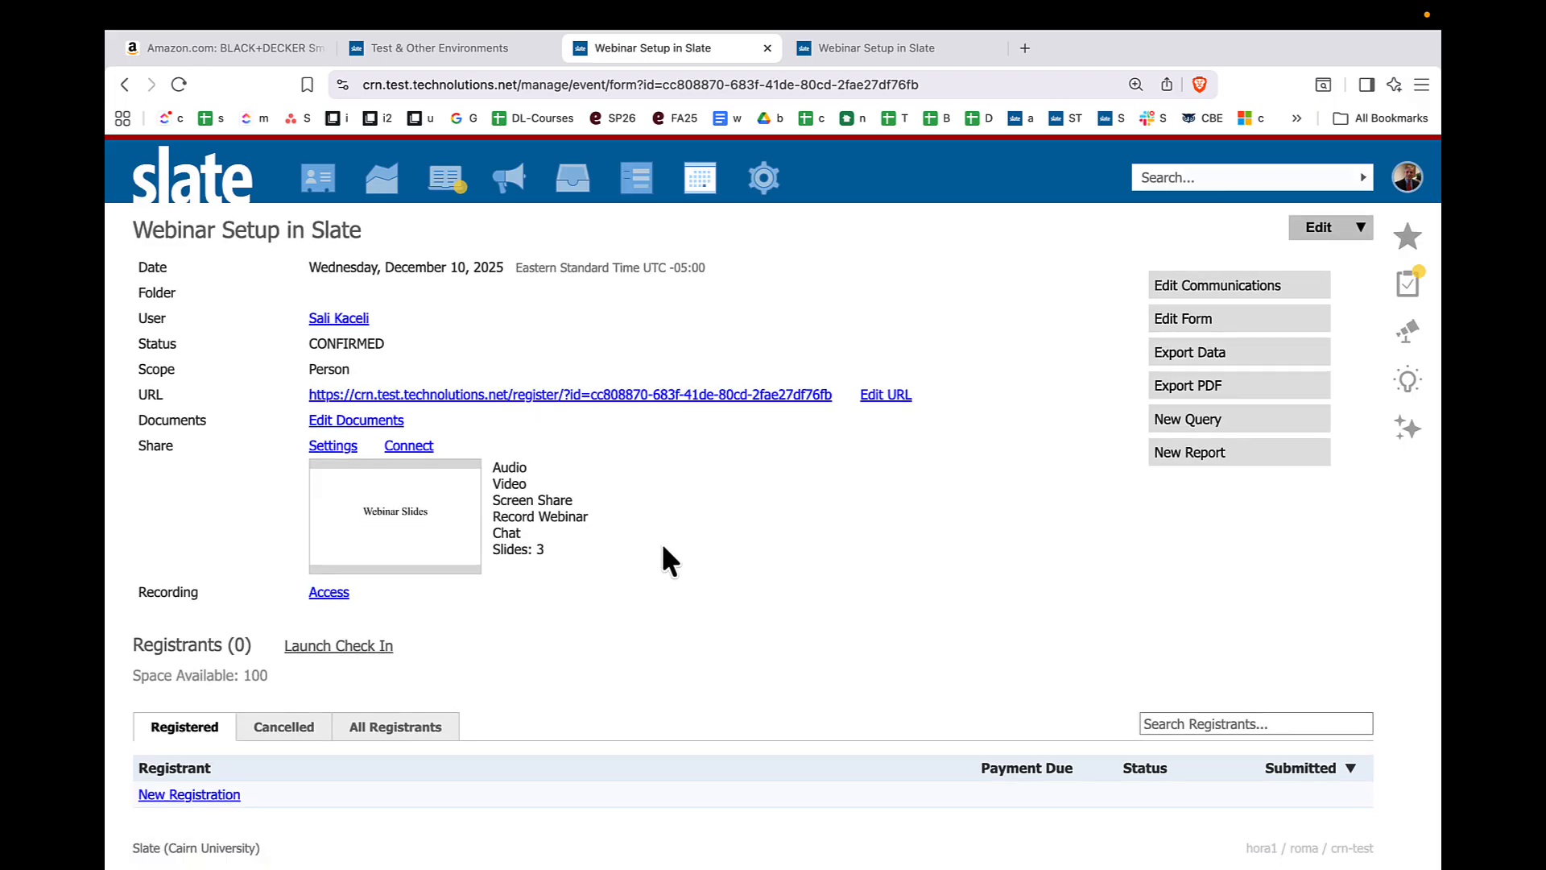
# - Check the event's Share console, and edit the event details to give it a 10am start time and an end time
pyautogui.click(414, 450)
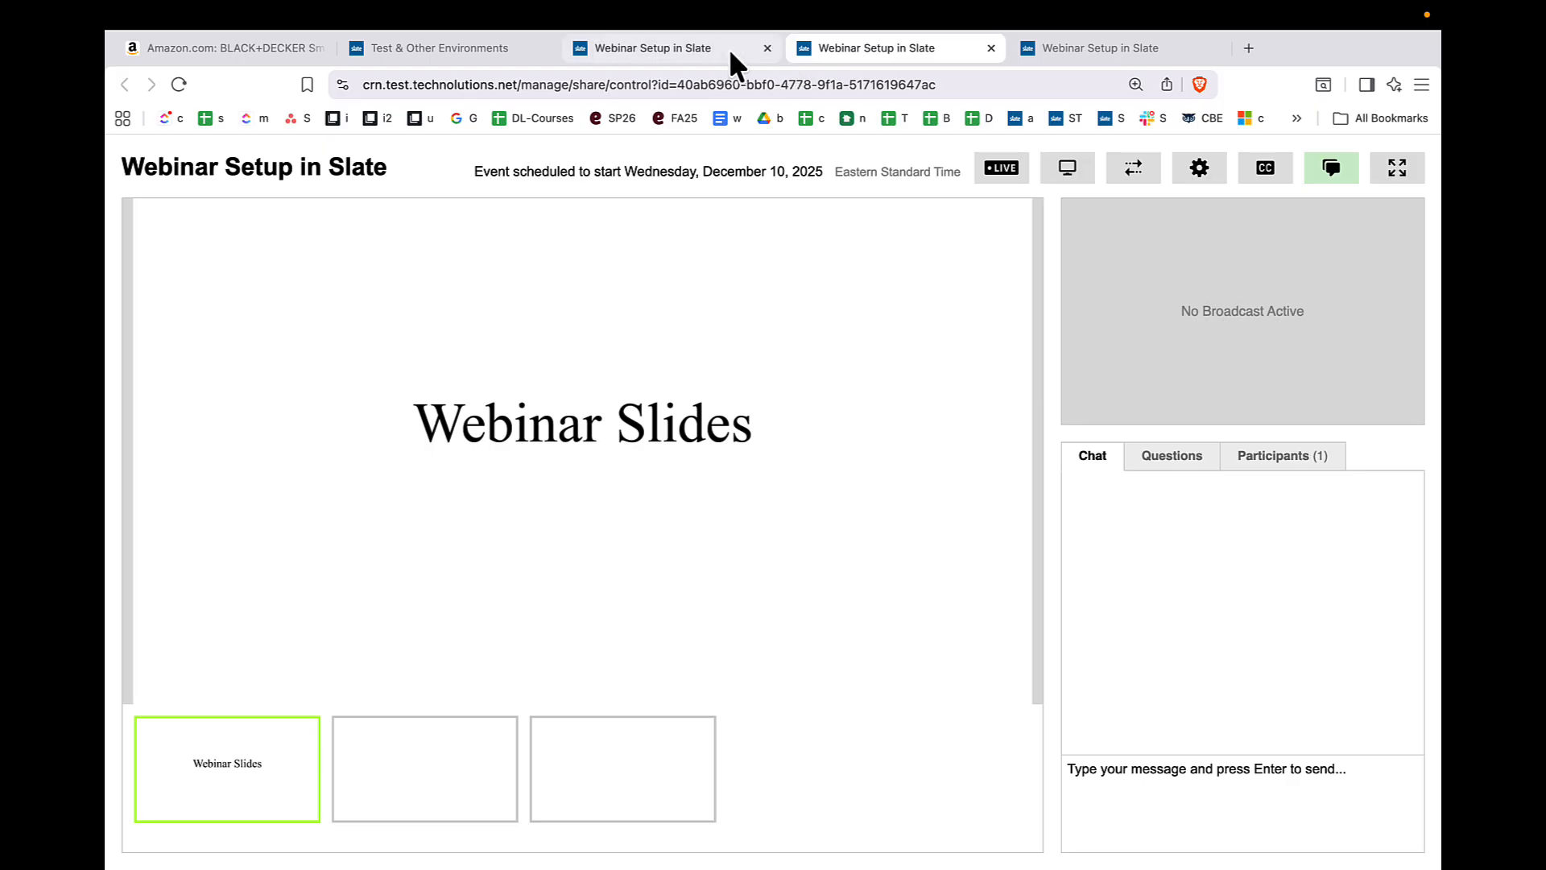
pyautogui.click(701, 50)
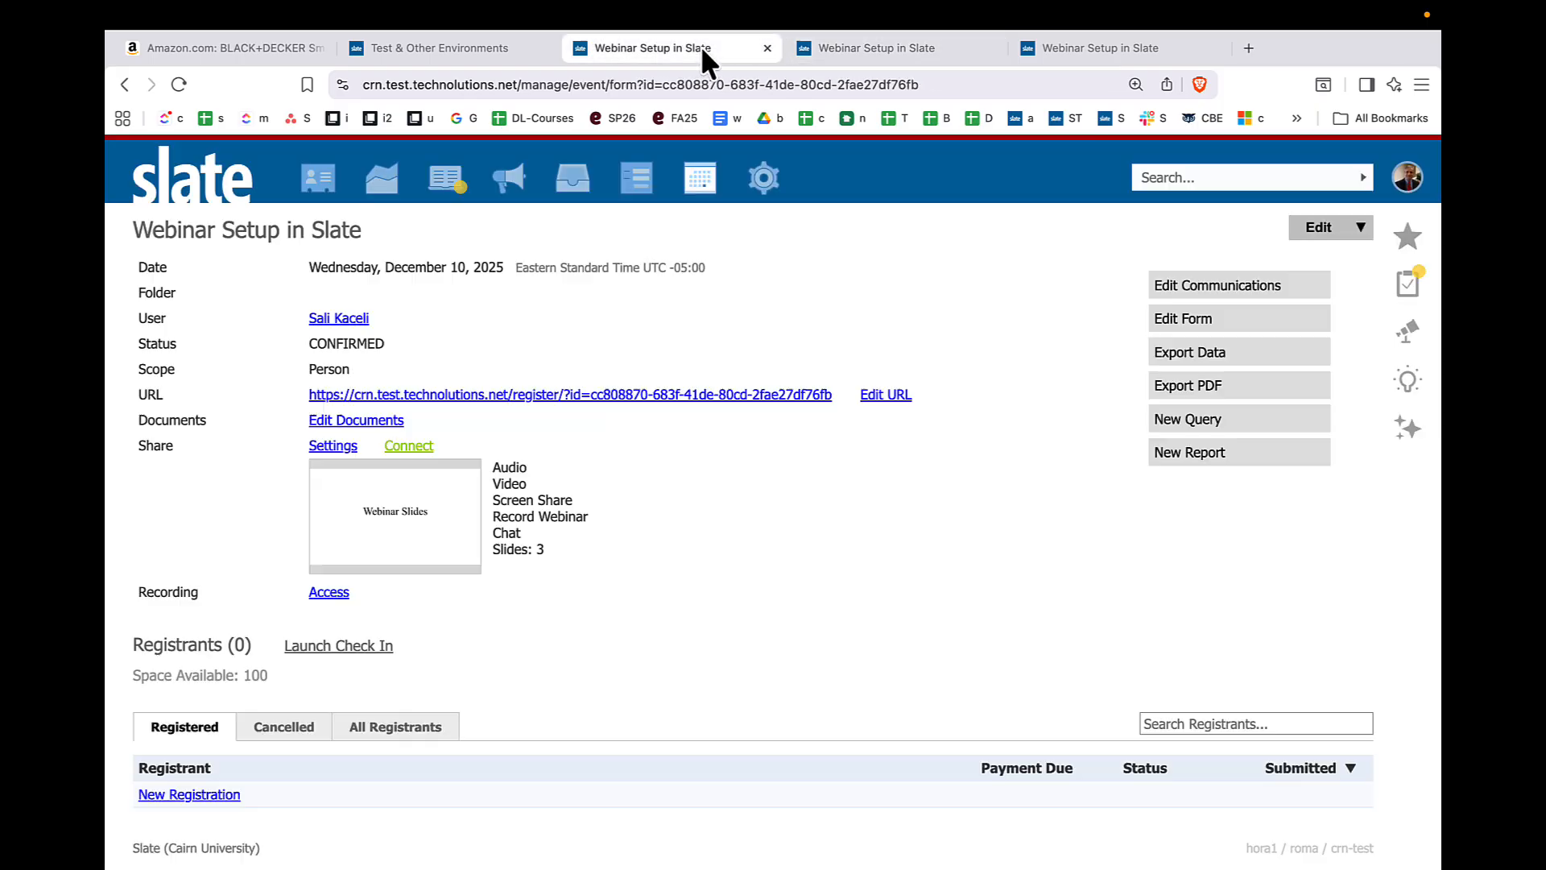
pyautogui.click(1319, 227)
pyautogui.click(643, 491)
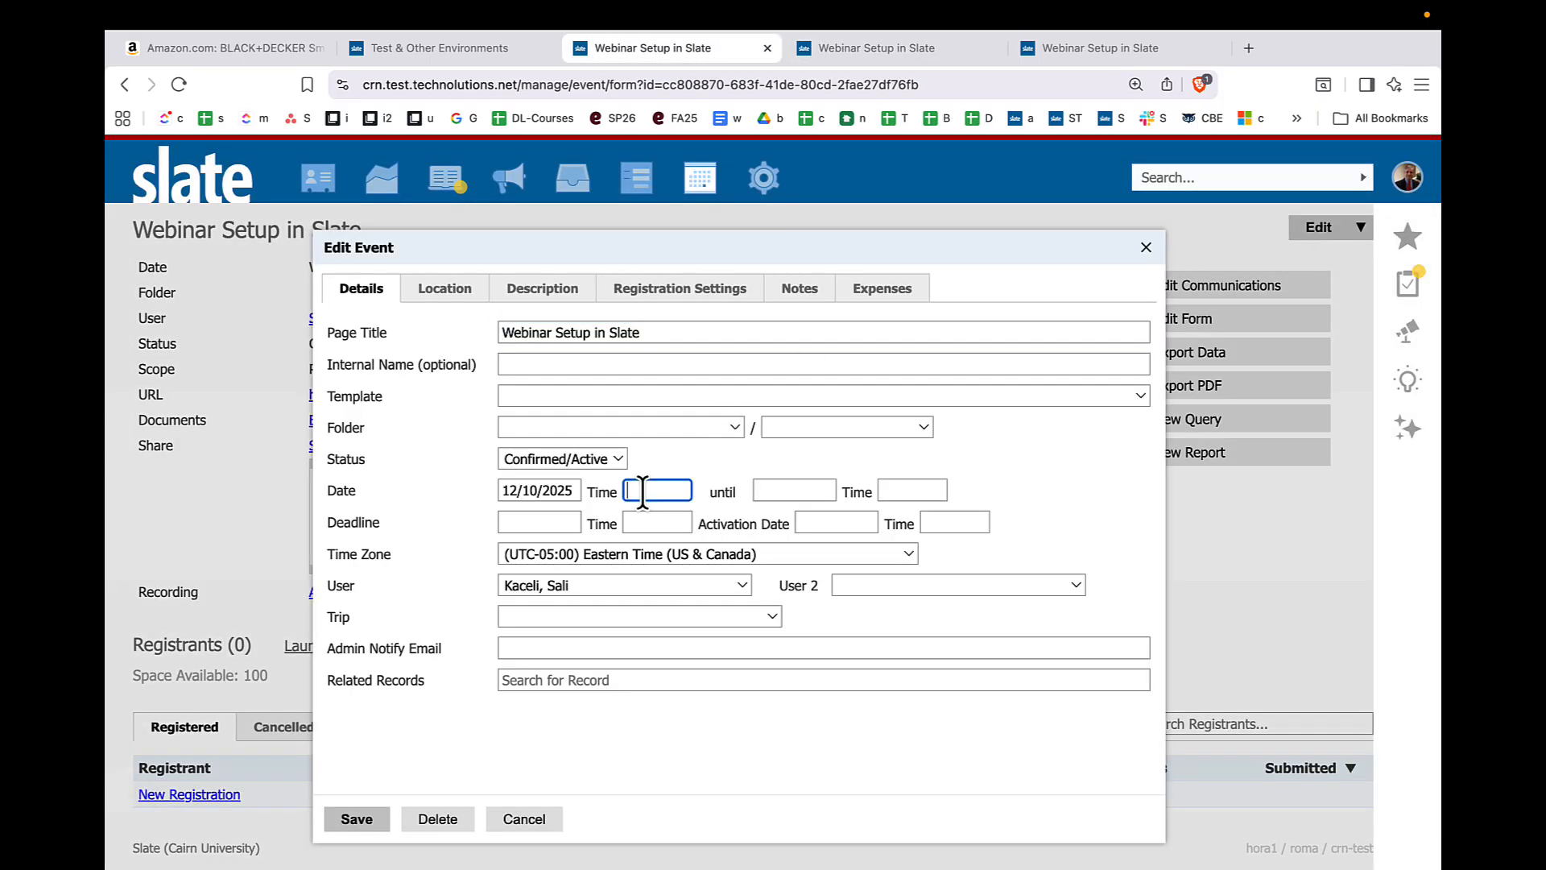
pyautogui.write('10am')
pyautogui.click(810, 492)
pyautogui.write('1')
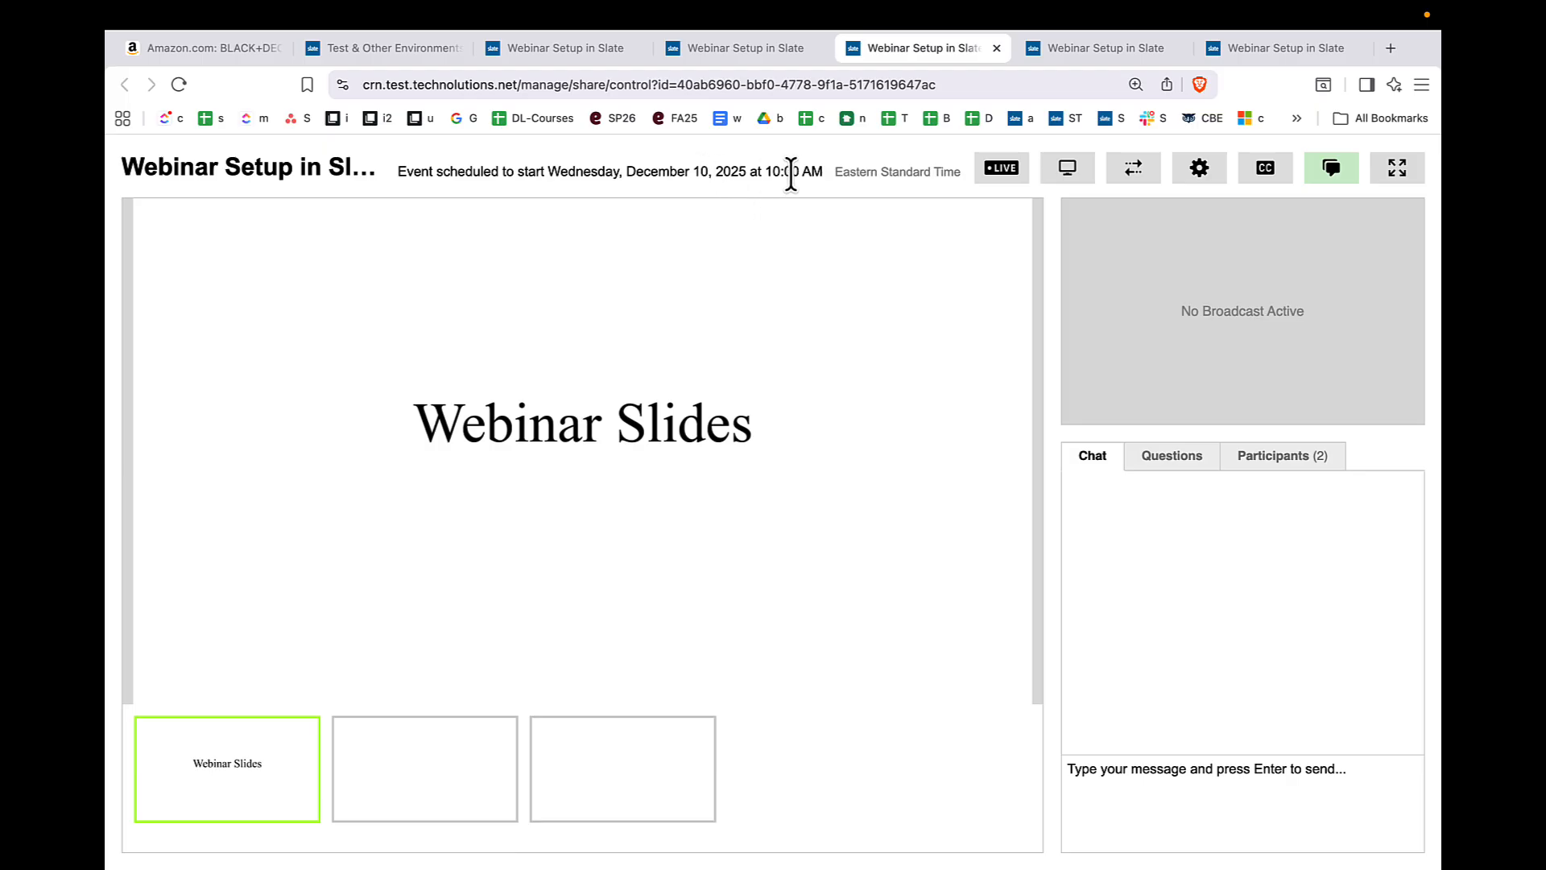
# - Try to start the live broadcast, allowing camera and microphone access and using the Yeti X audio and FaceTime HD Camera video
pyautogui.moveTo(793, 172); pyautogui.dragTo(757, 172)
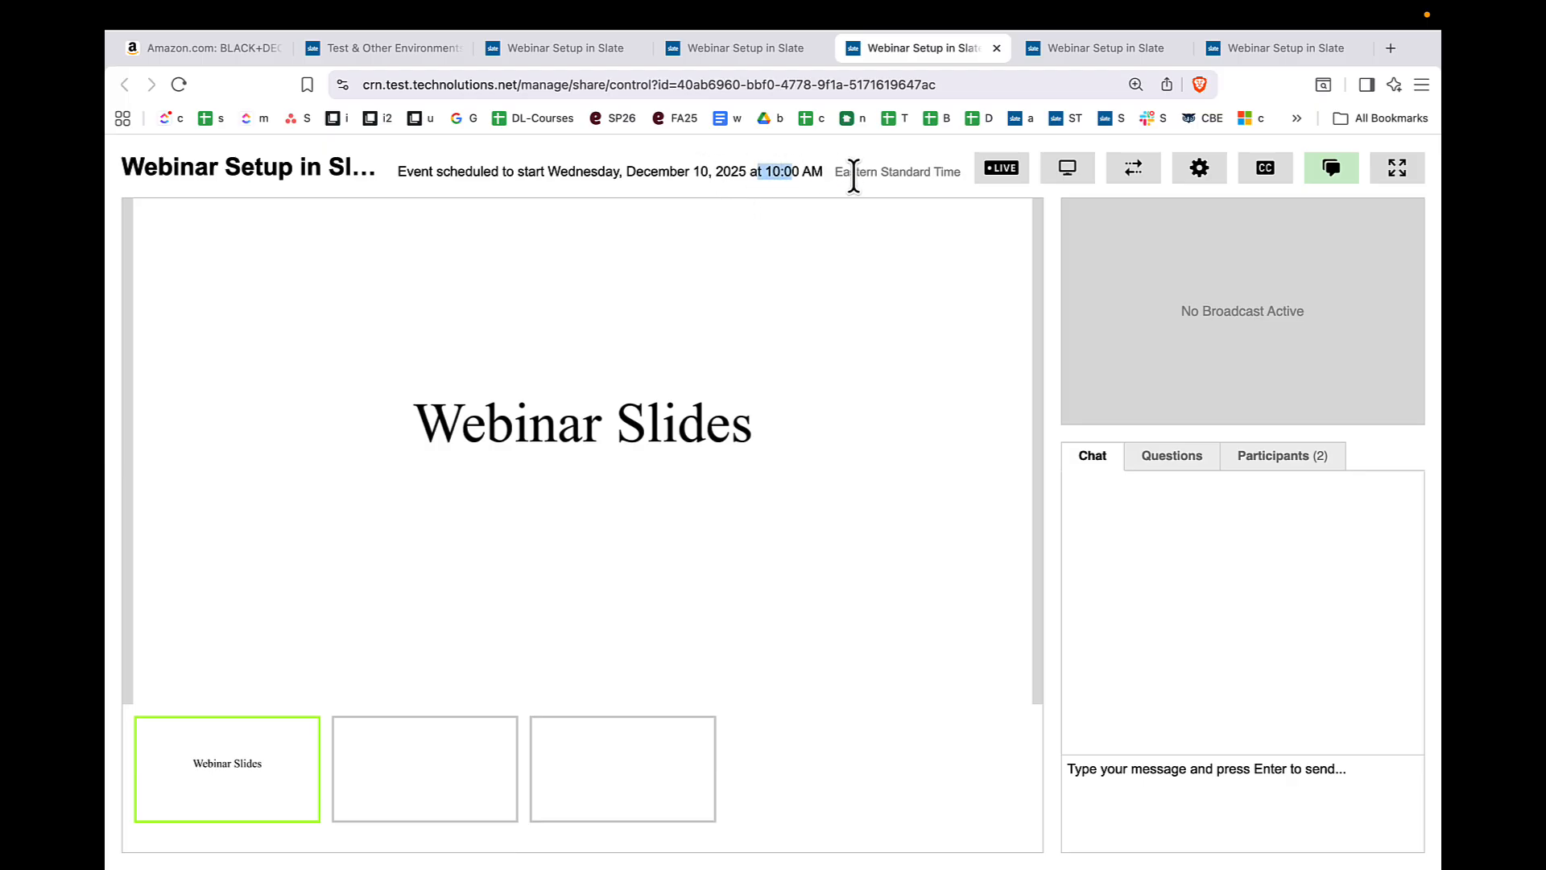
pyautogui.click(996, 173)
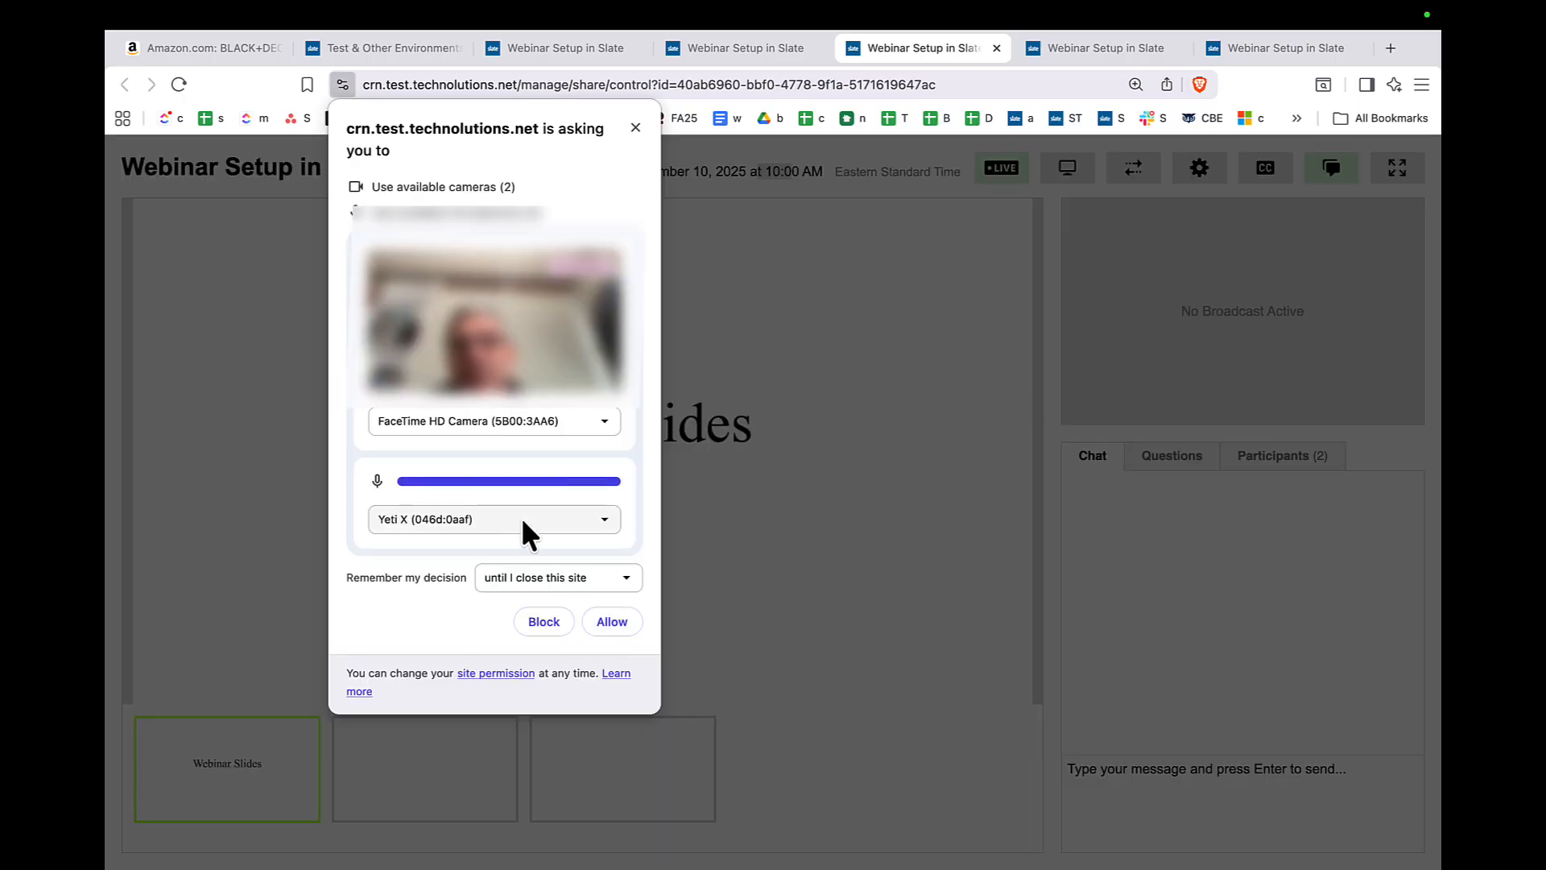
pyautogui.click(604, 622)
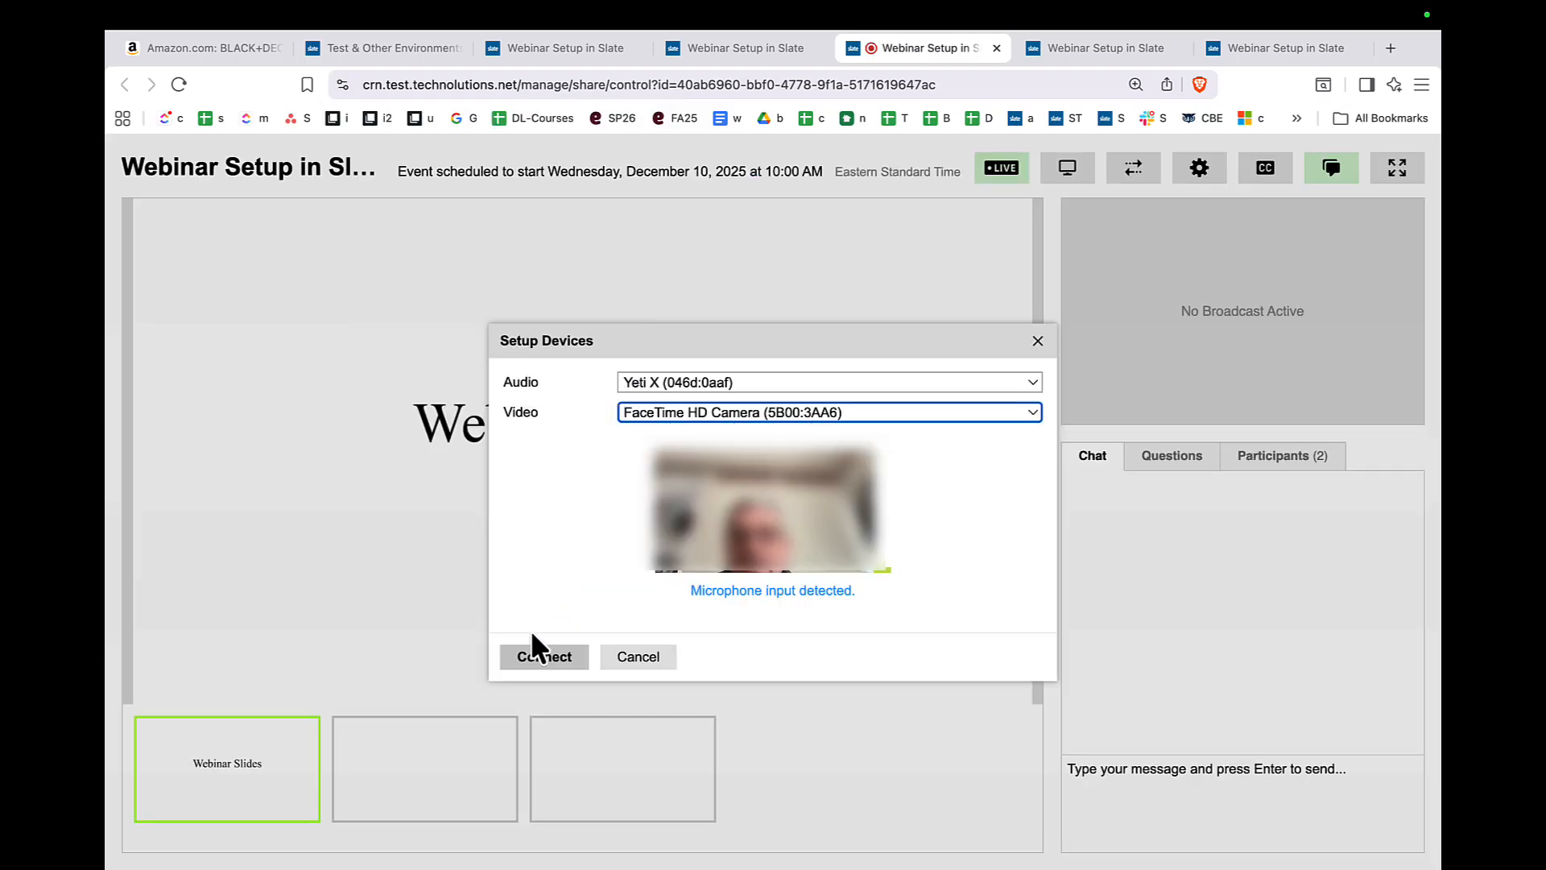
pyautogui.click(538, 662)
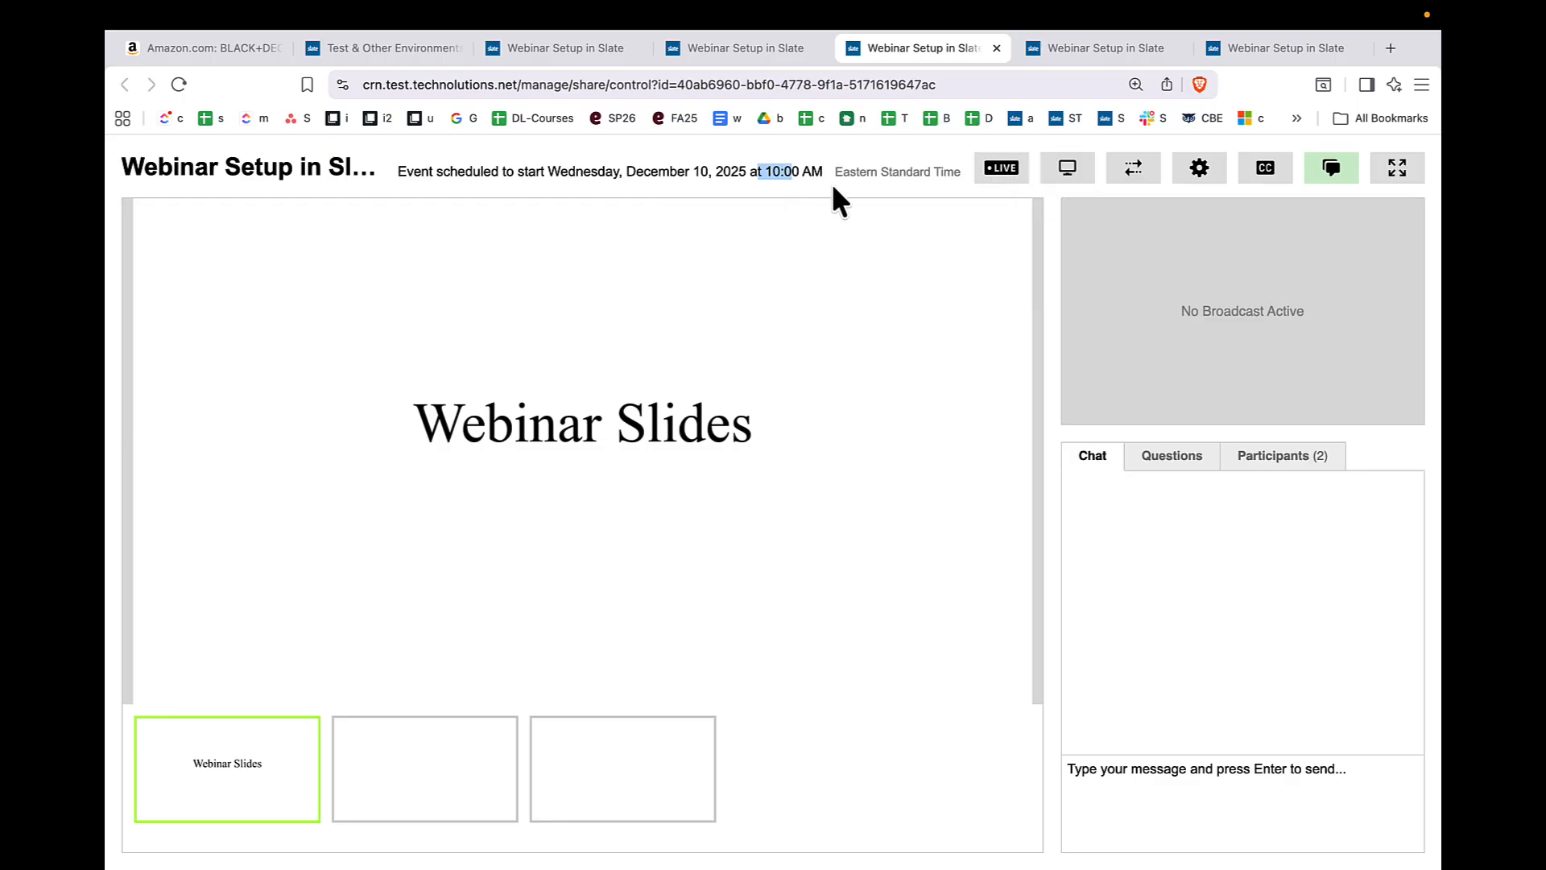
pyautogui.moveTo(751, 173); pyautogui.dragTo(787, 173)
pyautogui.click(788, 172)
pyautogui.tripleClick(787, 171)
pyautogui.tripleClick(788, 172)
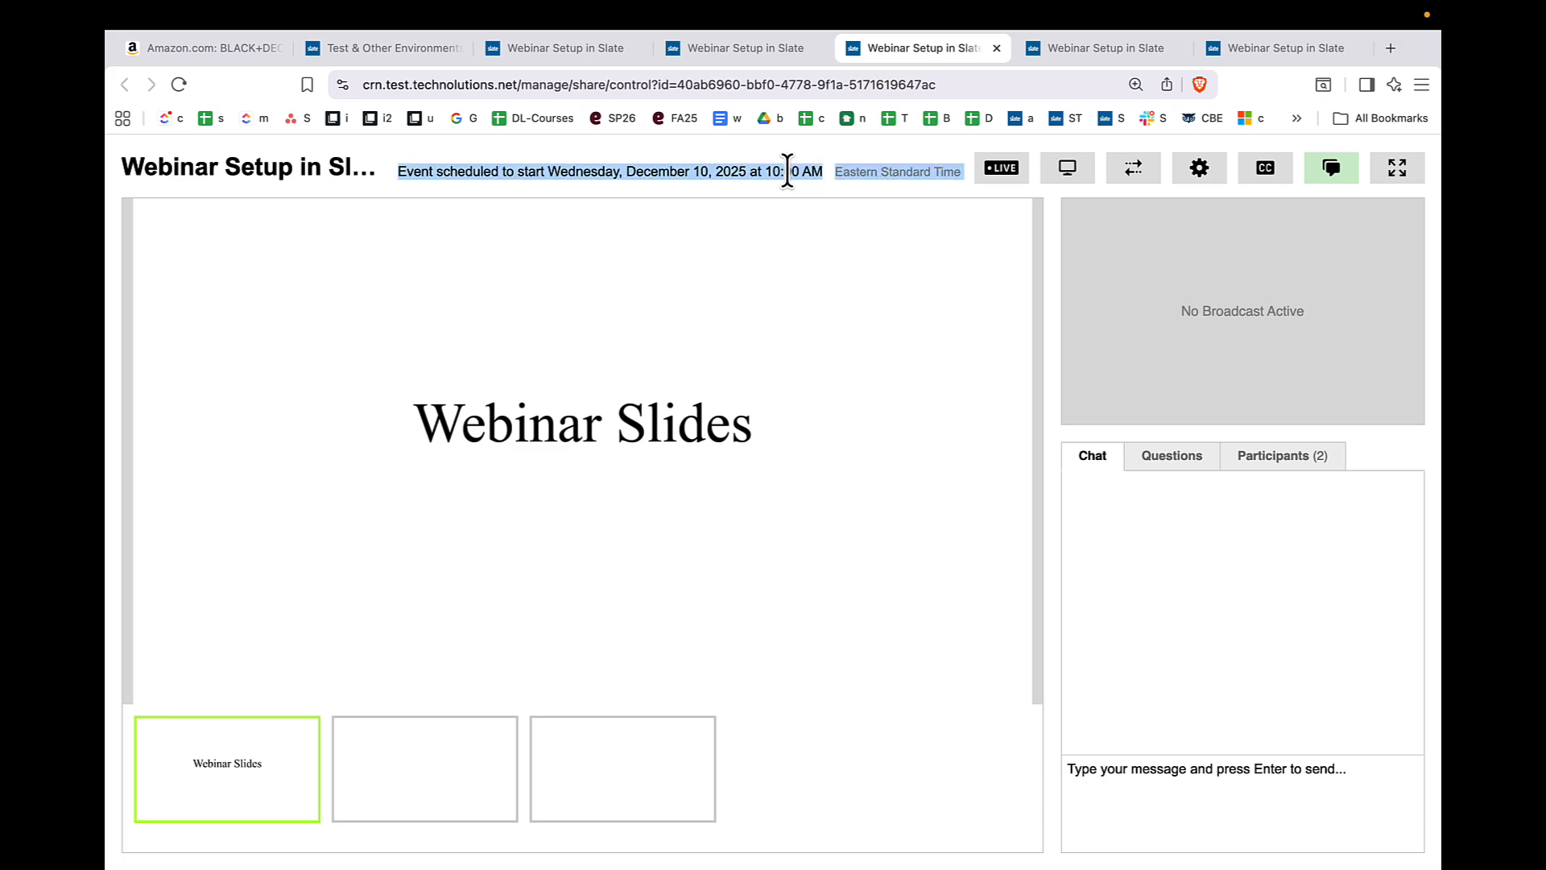
pyautogui.click(860, 176)
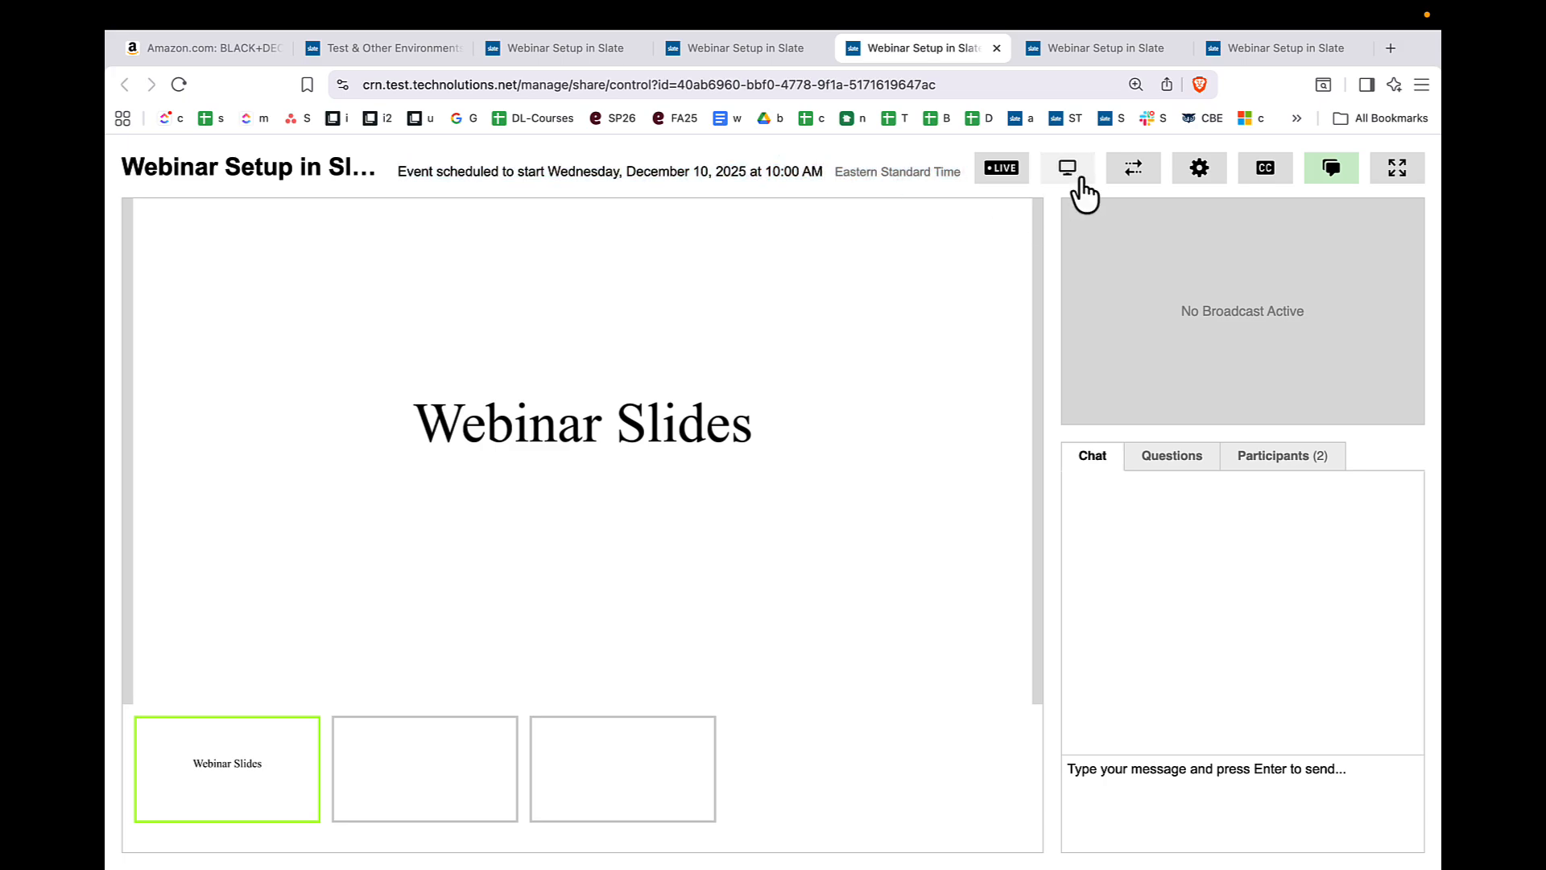
# - Turn on slide syncing and present Slide 1, Slide 2 and the Webinar Slides title slide, finishing on Slide 1
pyautogui.click(1134, 182)
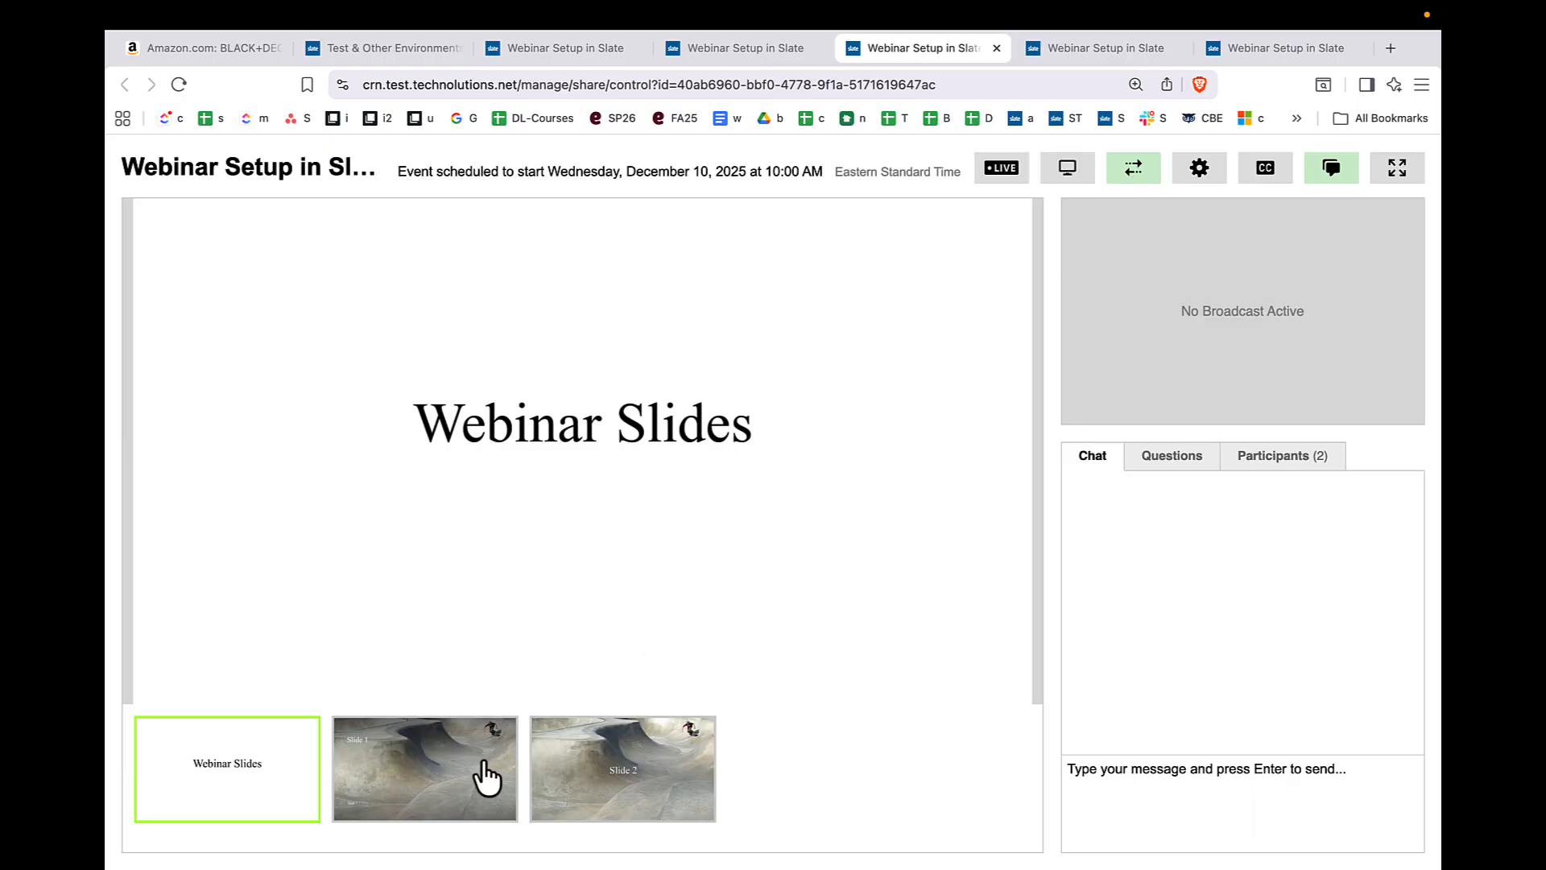
pyautogui.click(439, 788)
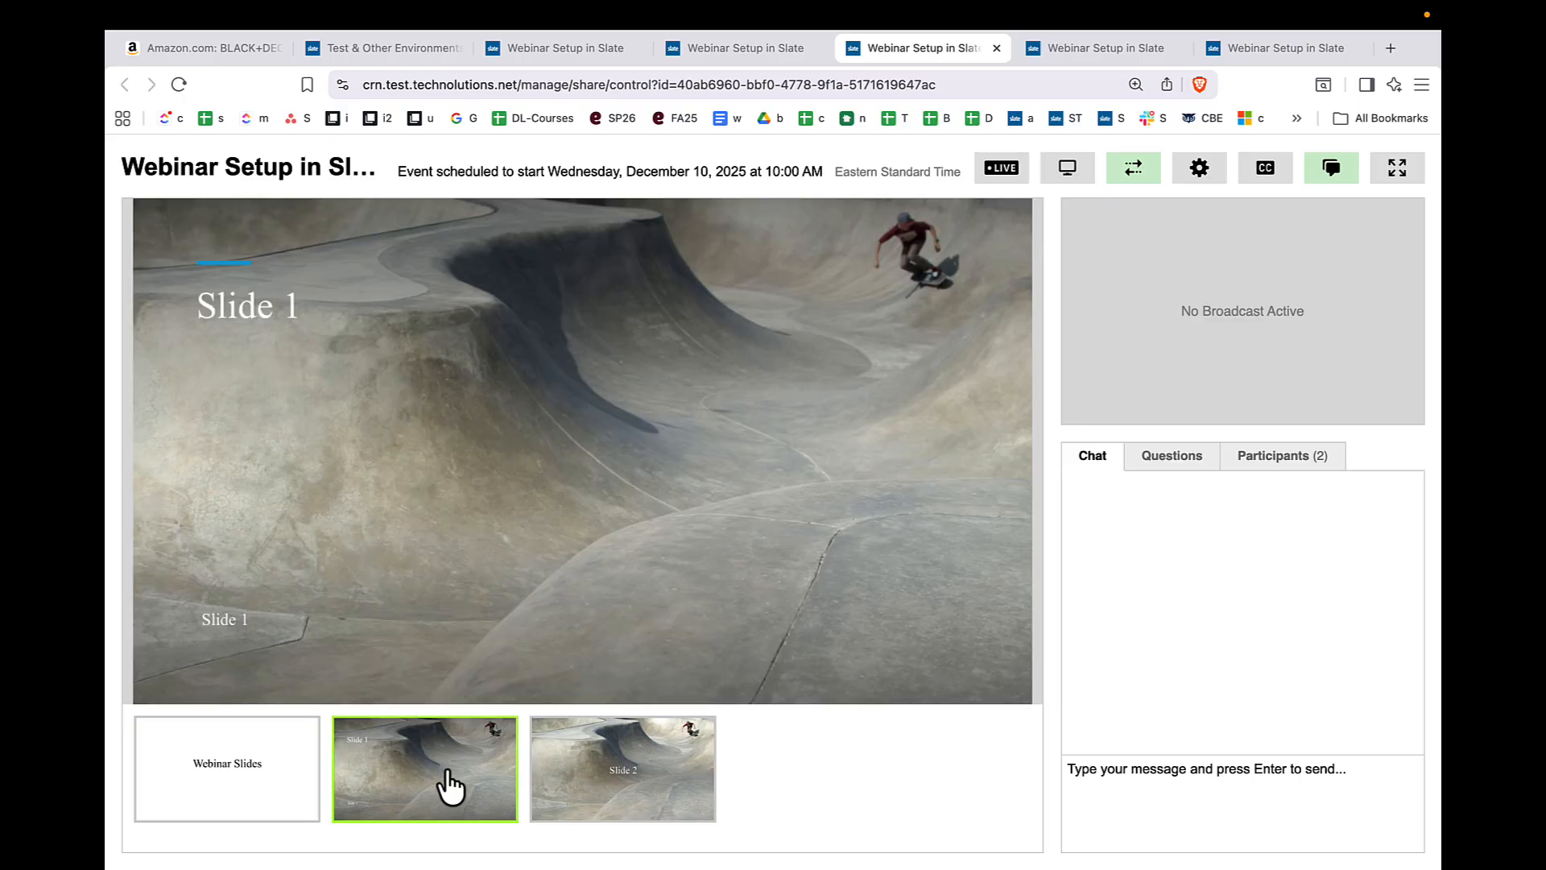
pyautogui.click(612, 767)
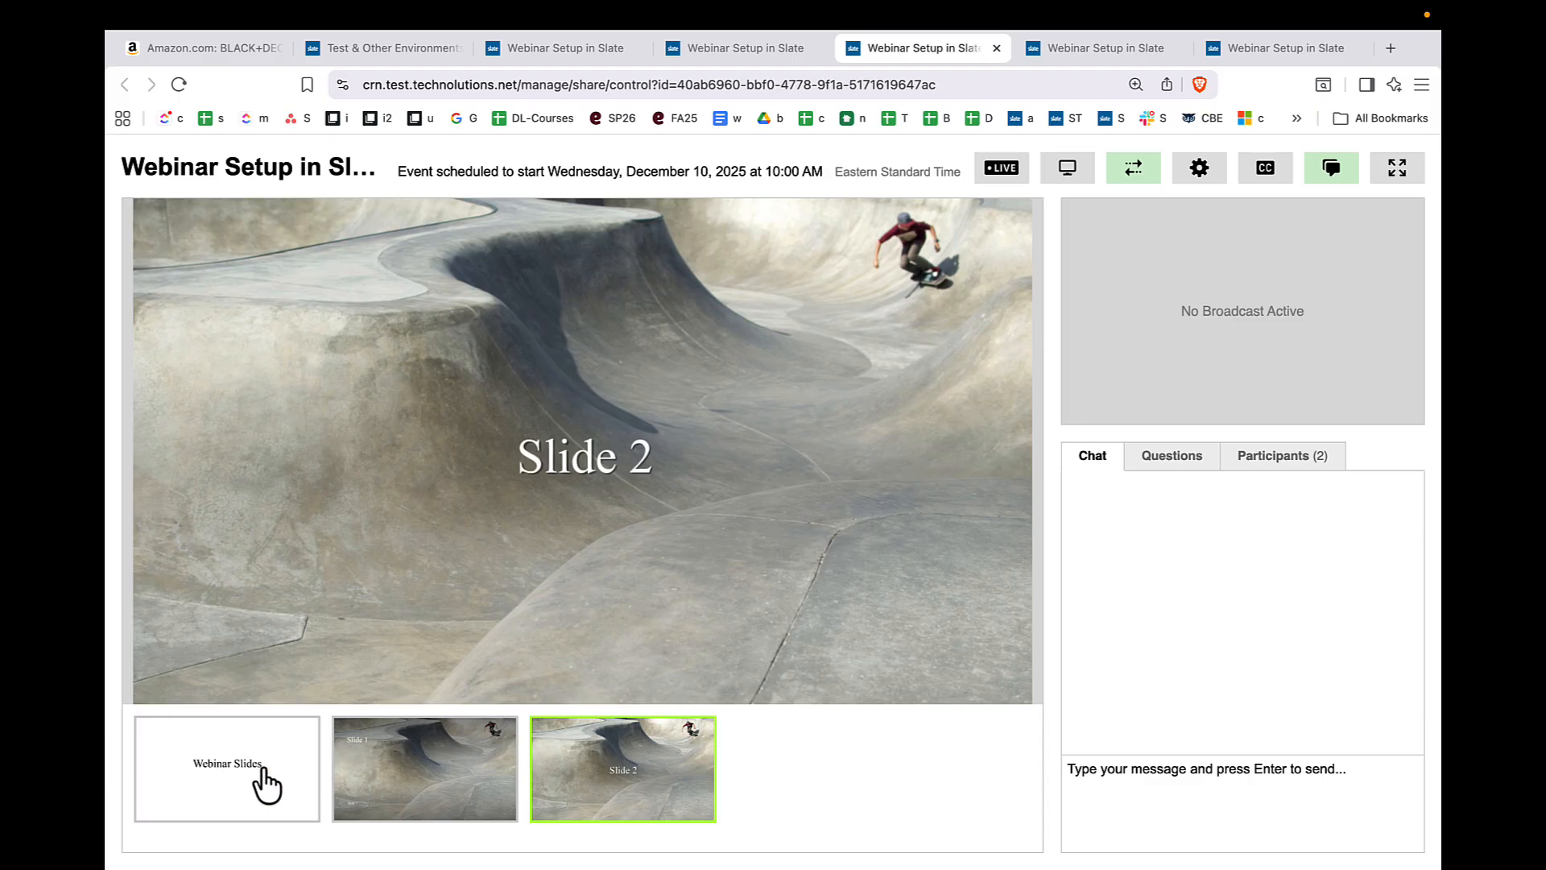
pyautogui.click(259, 782)
pyautogui.click(387, 780)
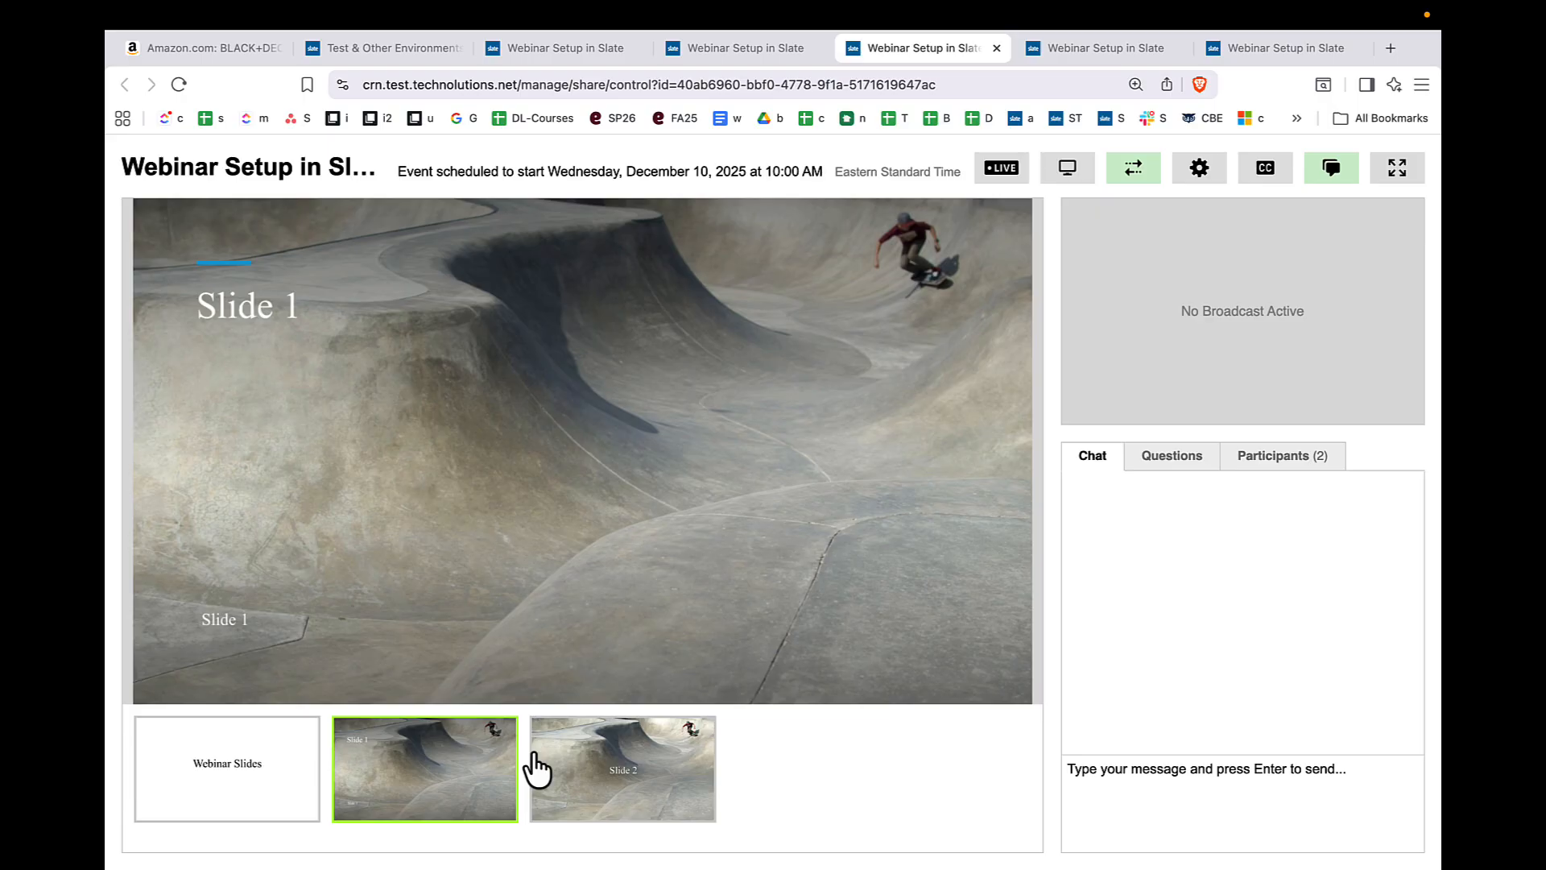
# - Review the webinar settings and the screen-sharing source options, allowing the browser screen access and cancelling without sharing or saving
pyautogui.click(1200, 171)
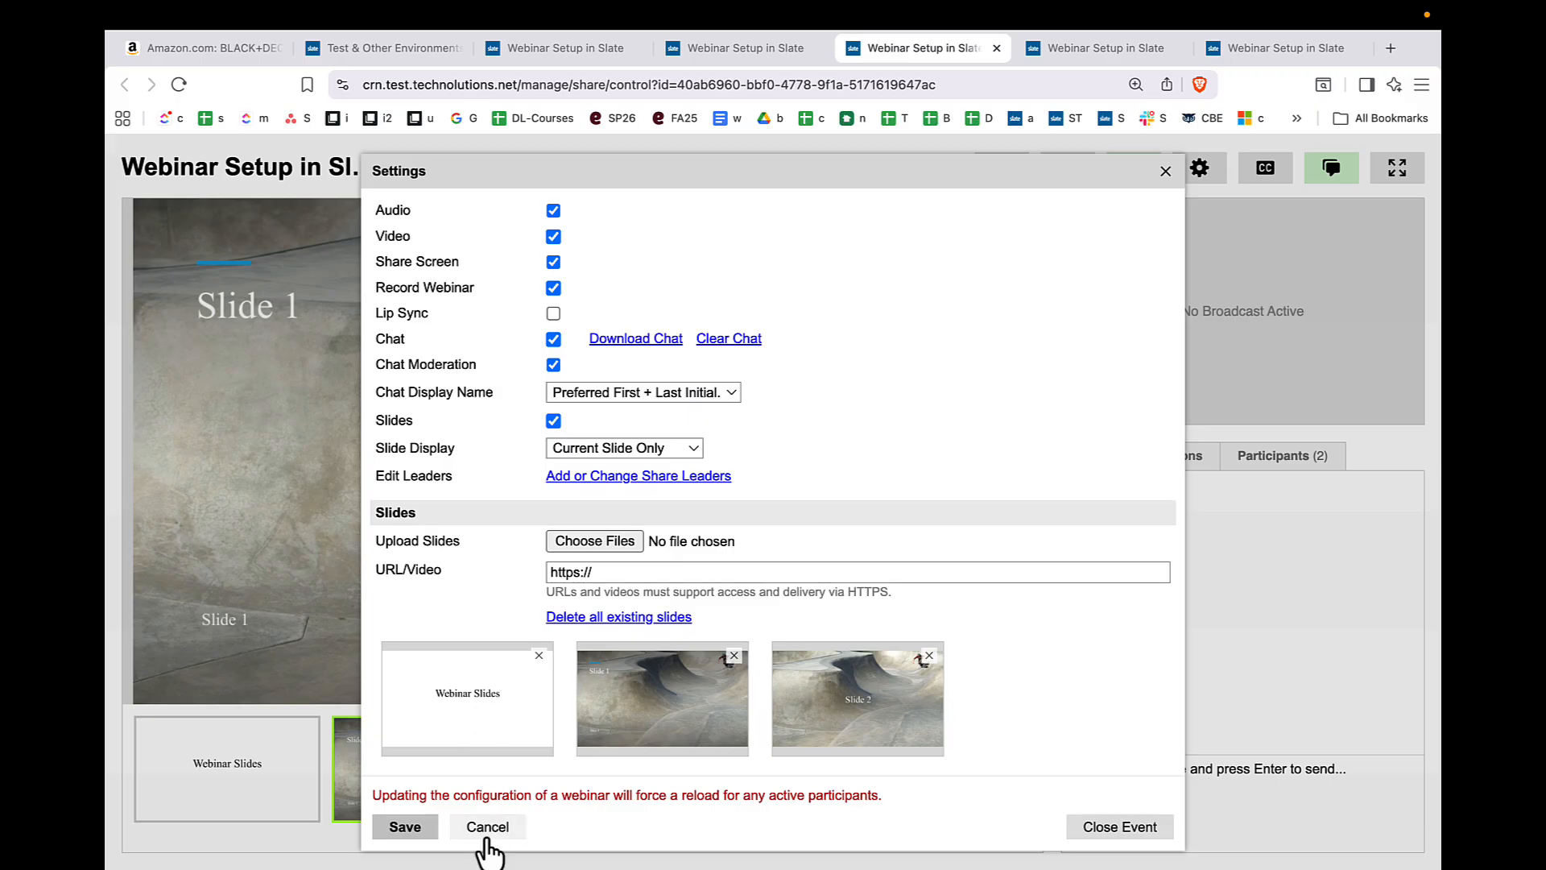
pyautogui.click(1166, 172)
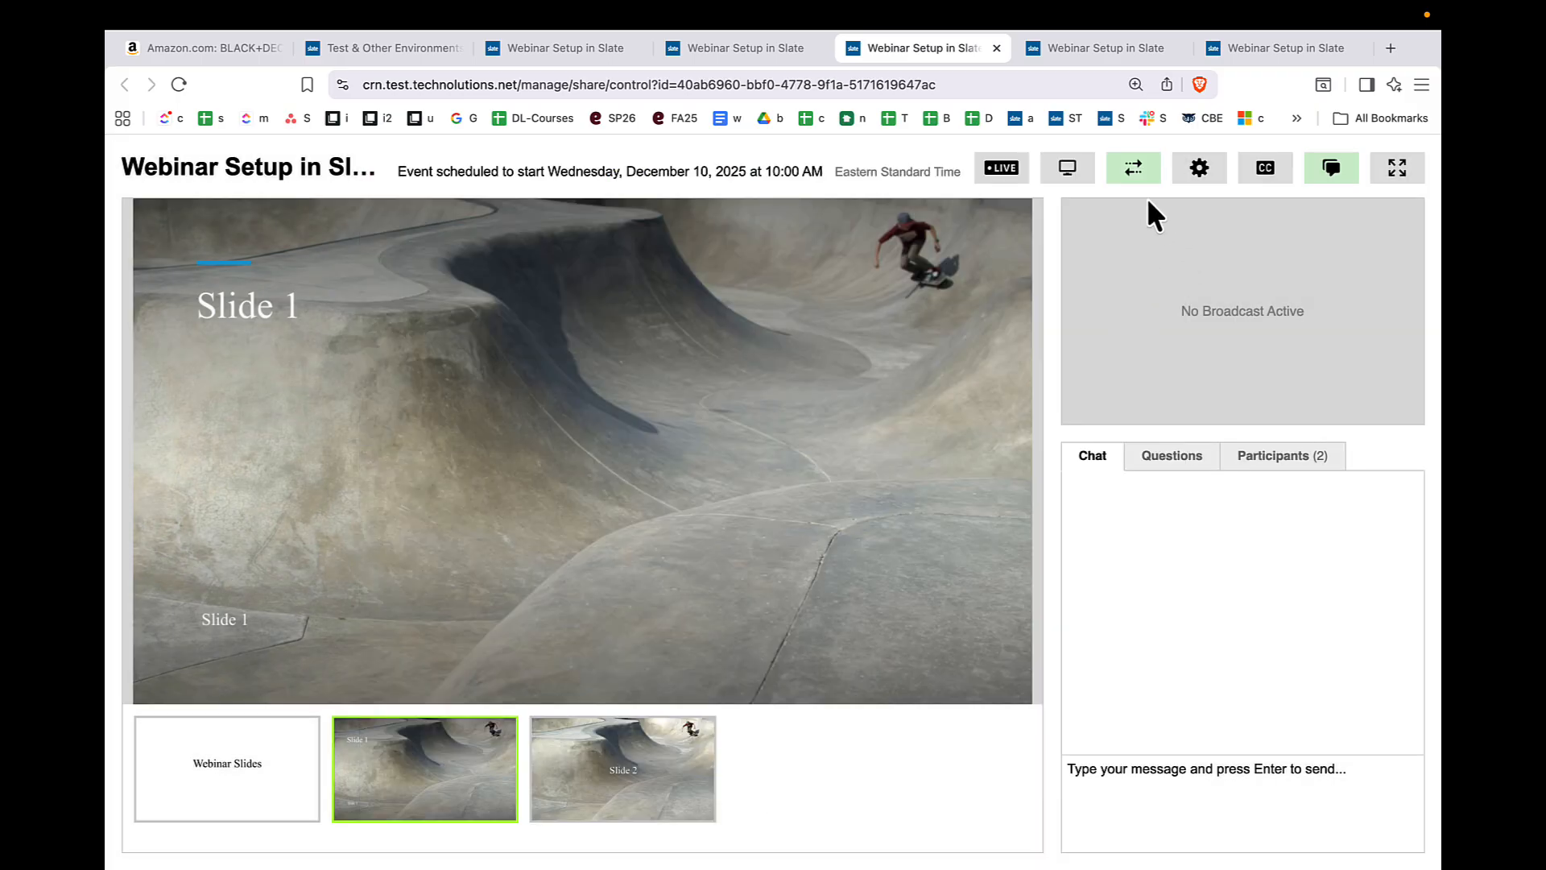
pyautogui.click(1070, 173)
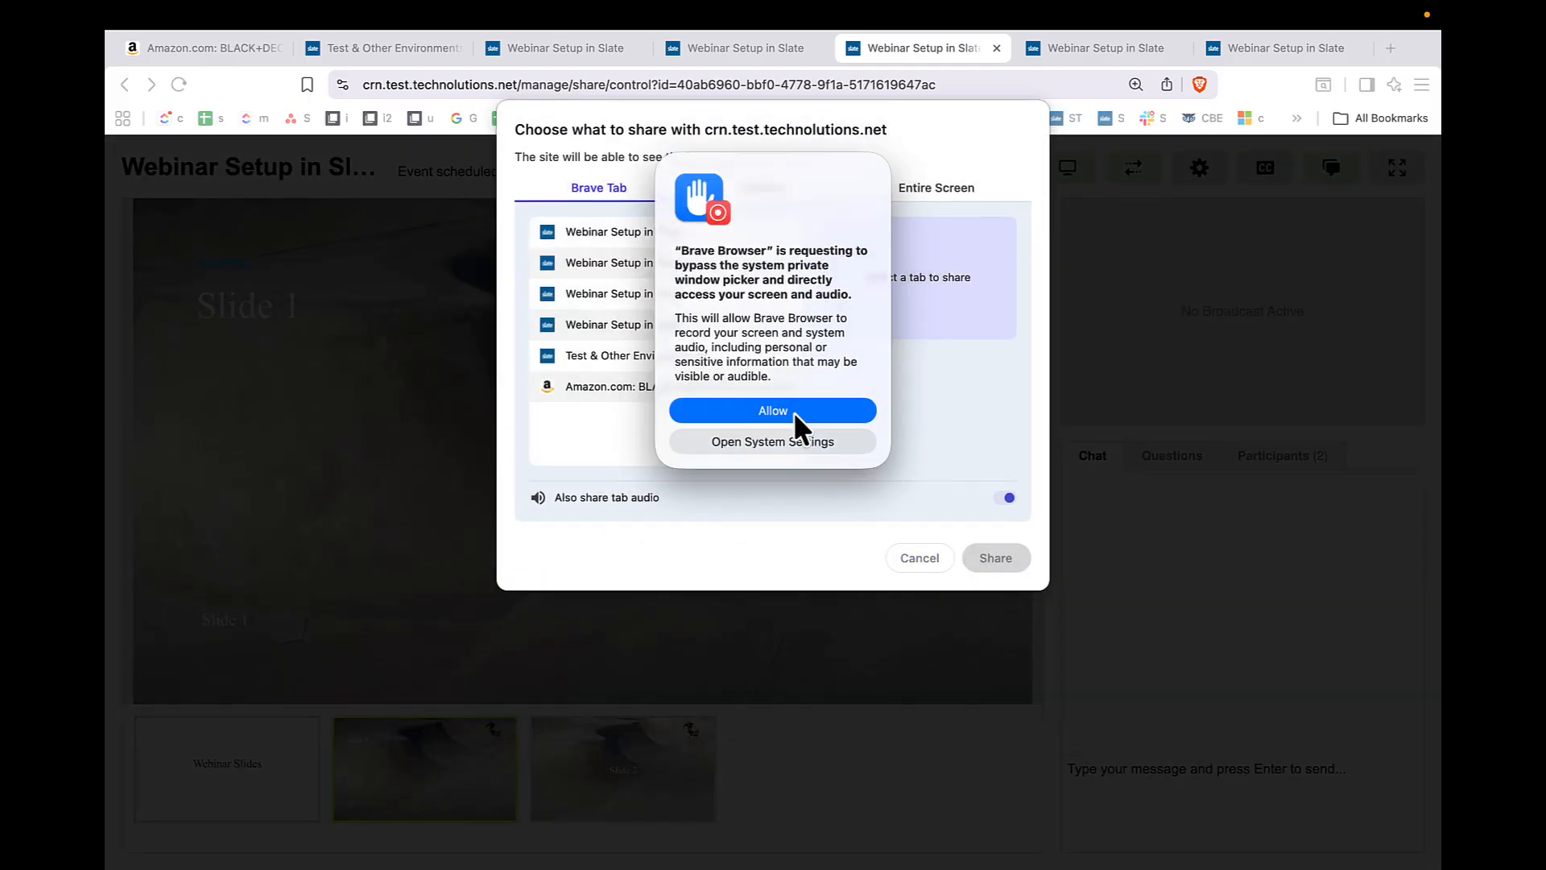
pyautogui.click(793, 412)
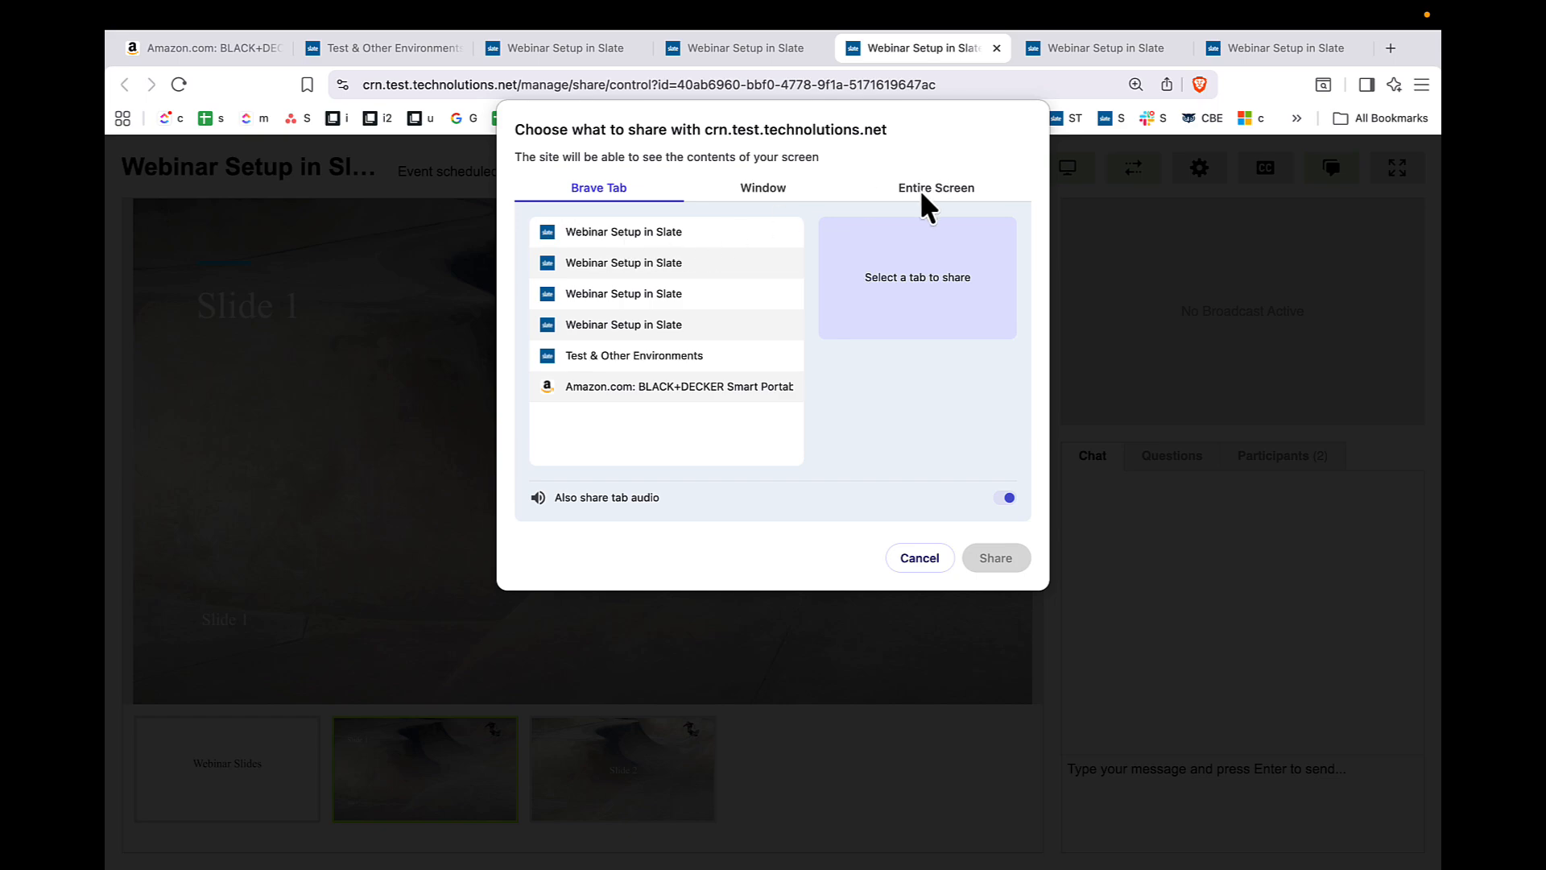
pyautogui.press('Escape')
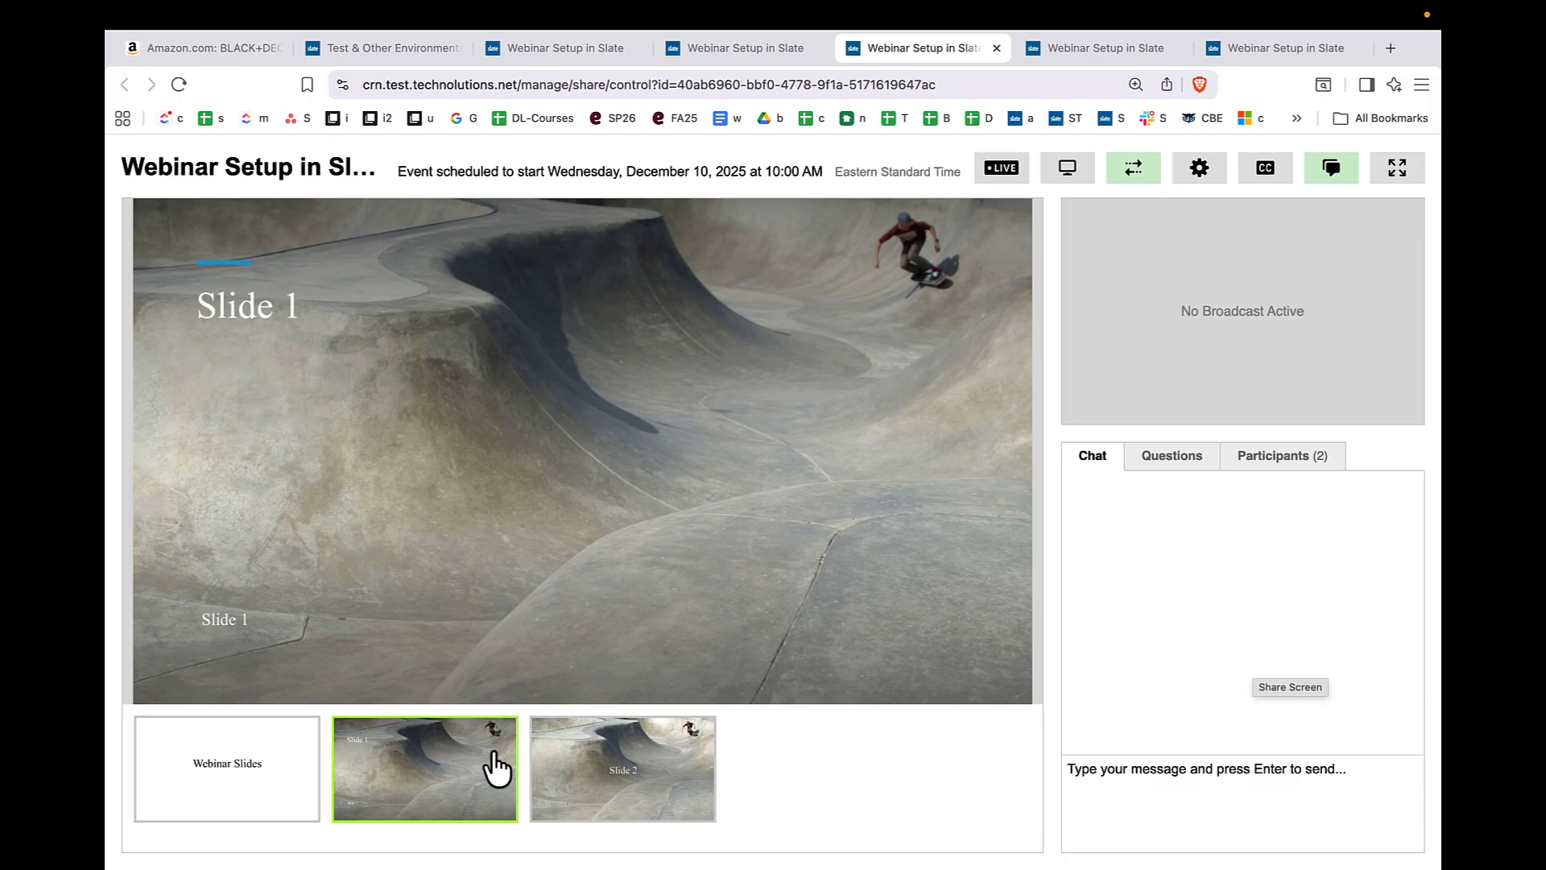
pyautogui.click(1203, 169)
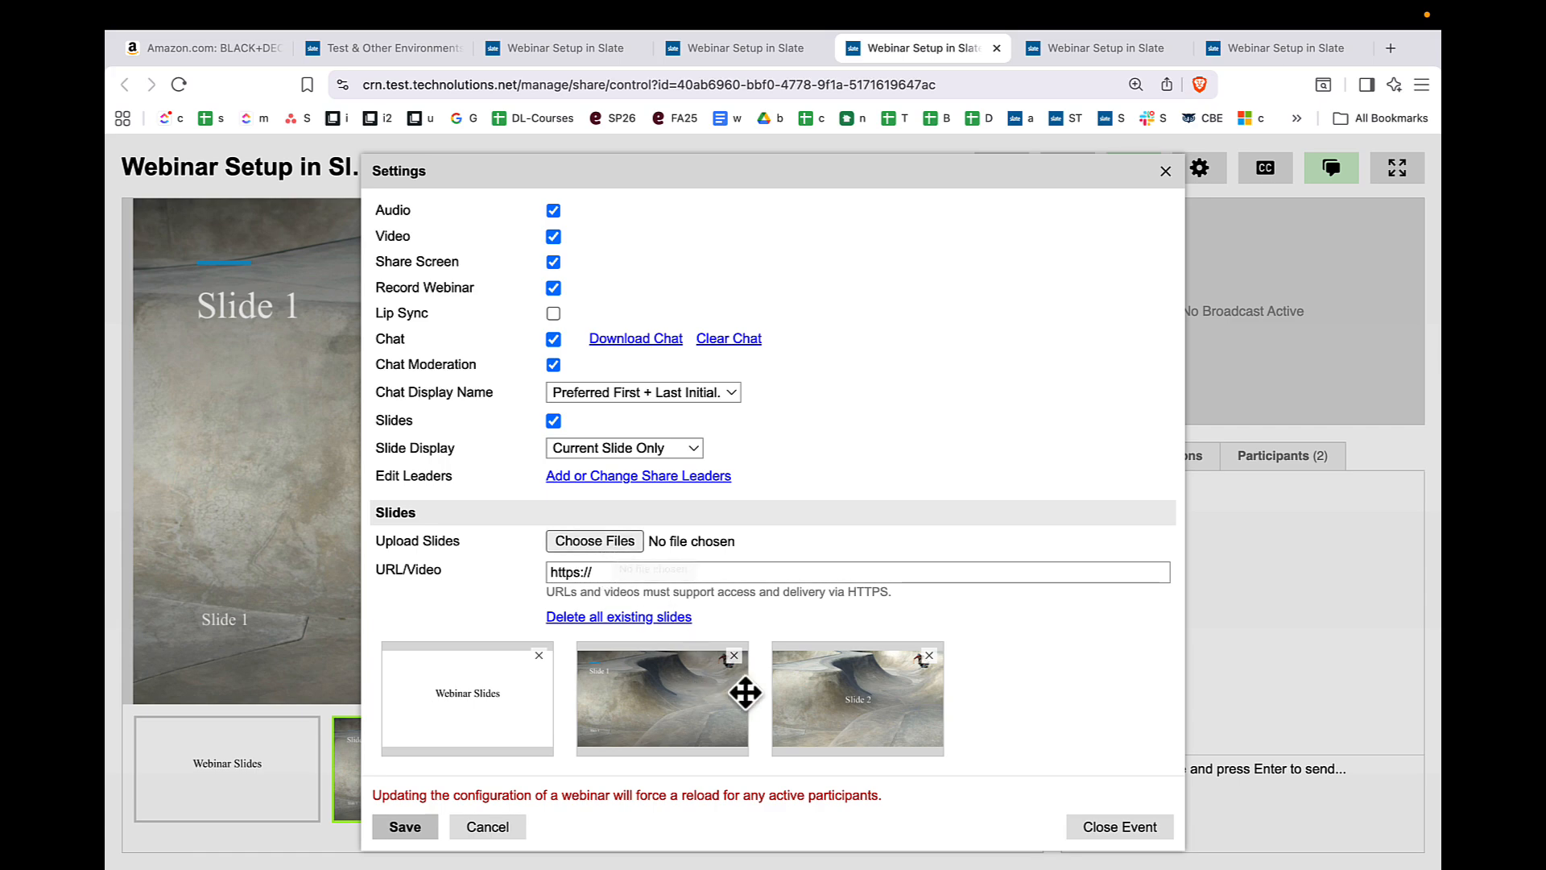
pyautogui.click(508, 822)
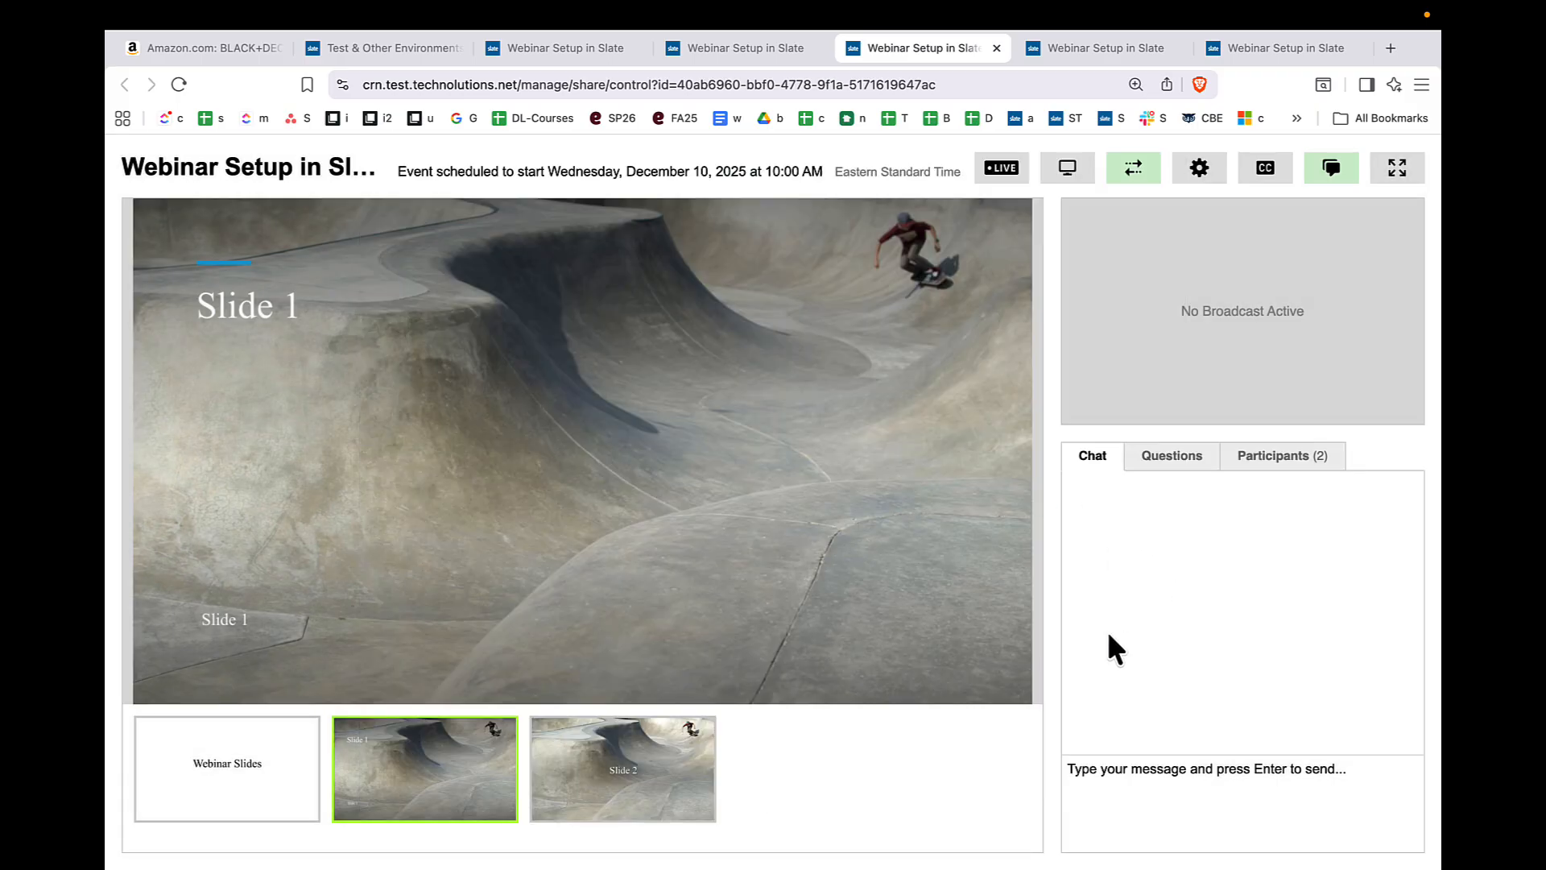
# - Look through the webinar's participants, questions and chat, and return to the chat
pyautogui.click(1276, 456)
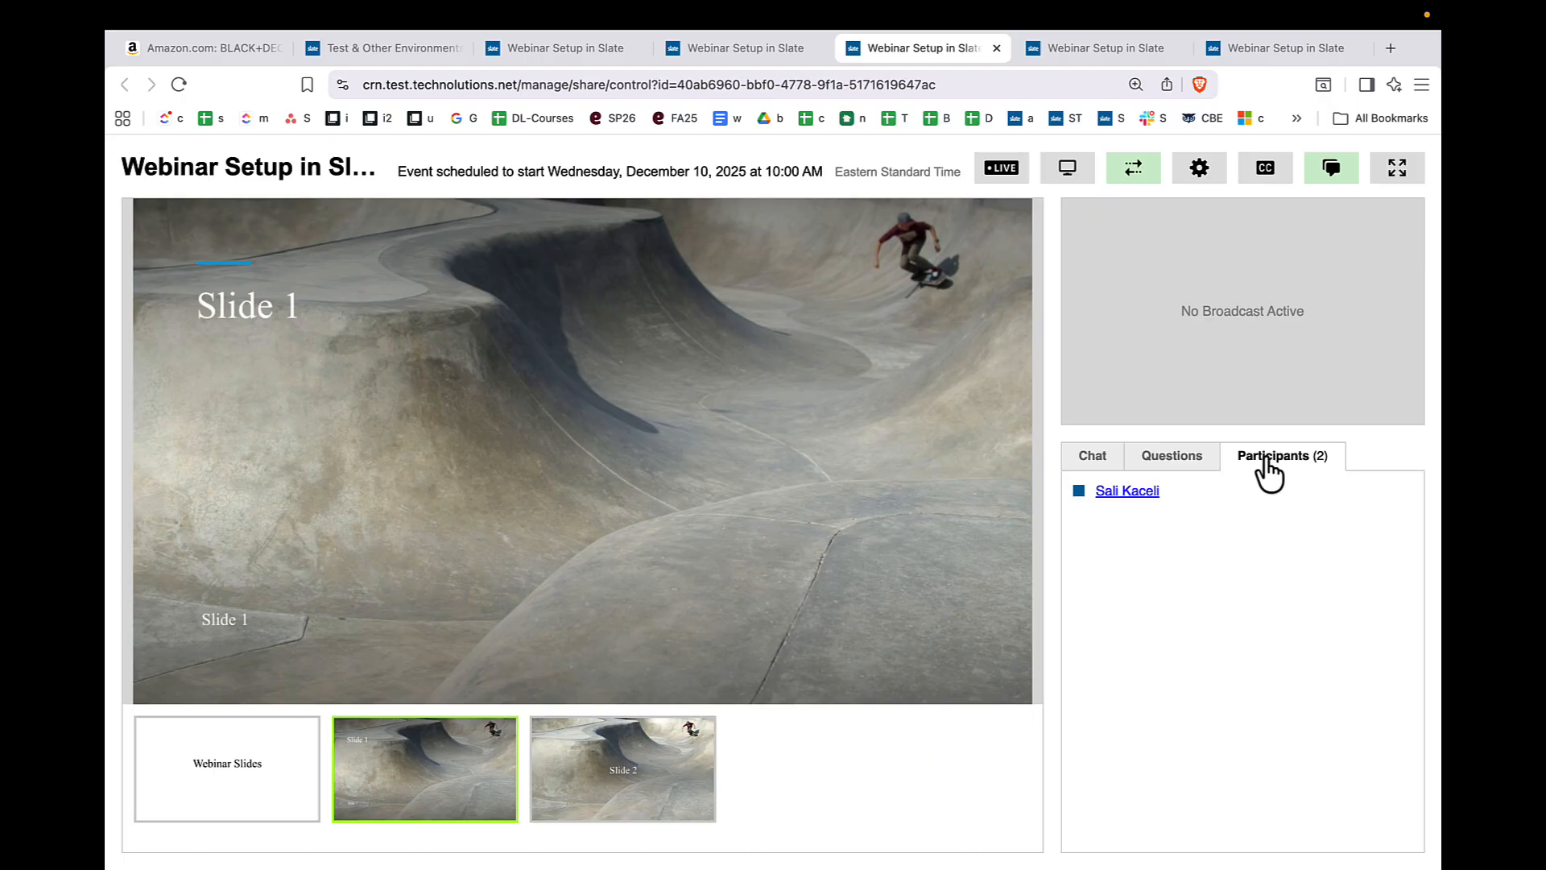
pyautogui.click(1169, 459)
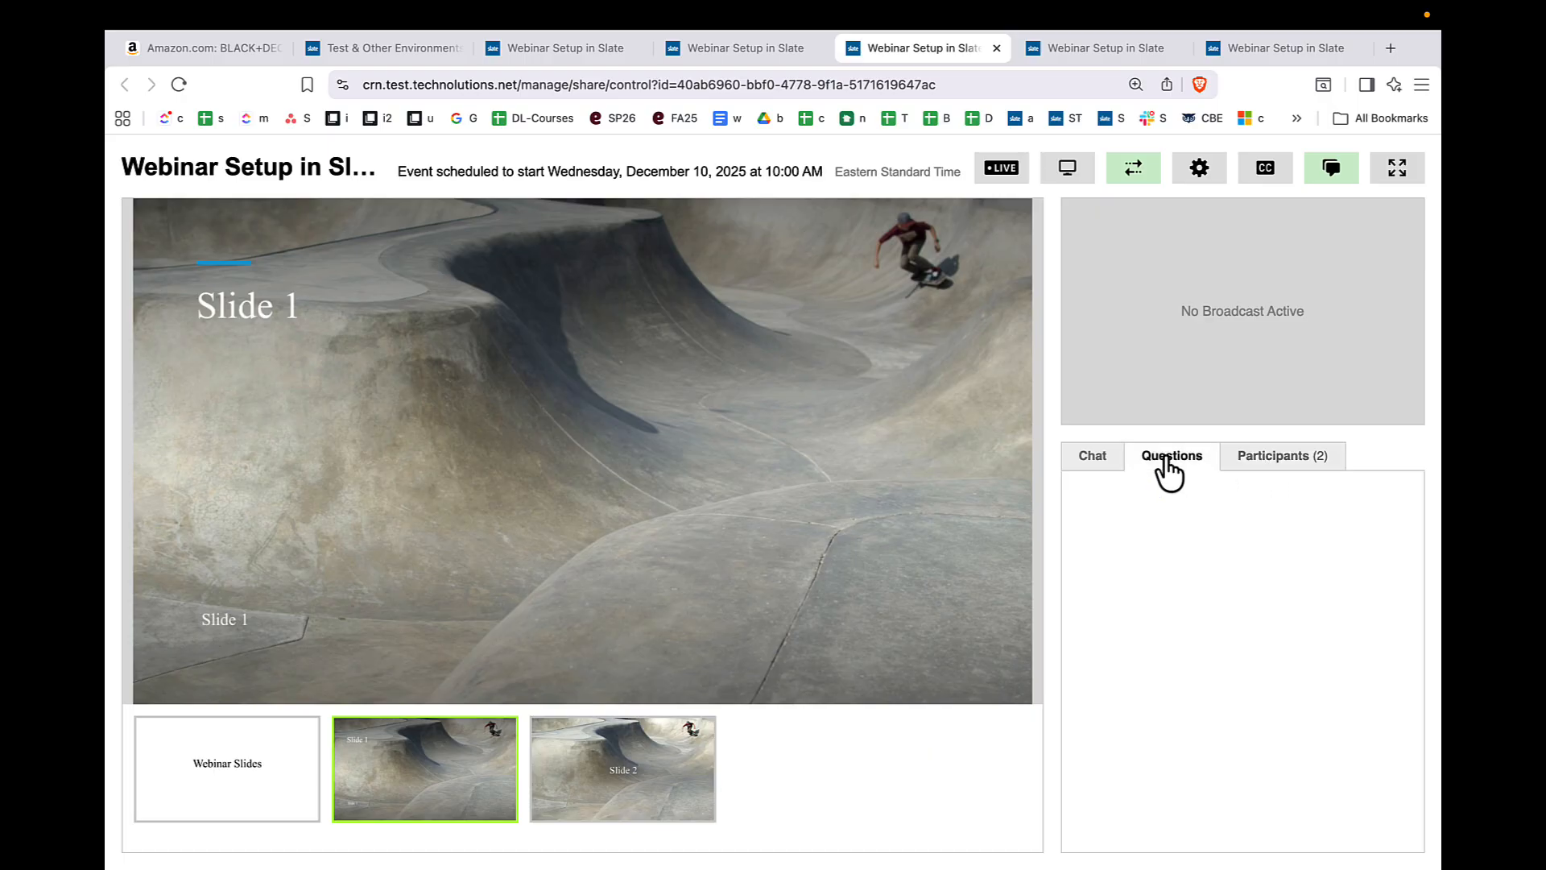
pyautogui.click(1100, 459)
pyautogui.click(1168, 467)
pyautogui.click(1104, 481)
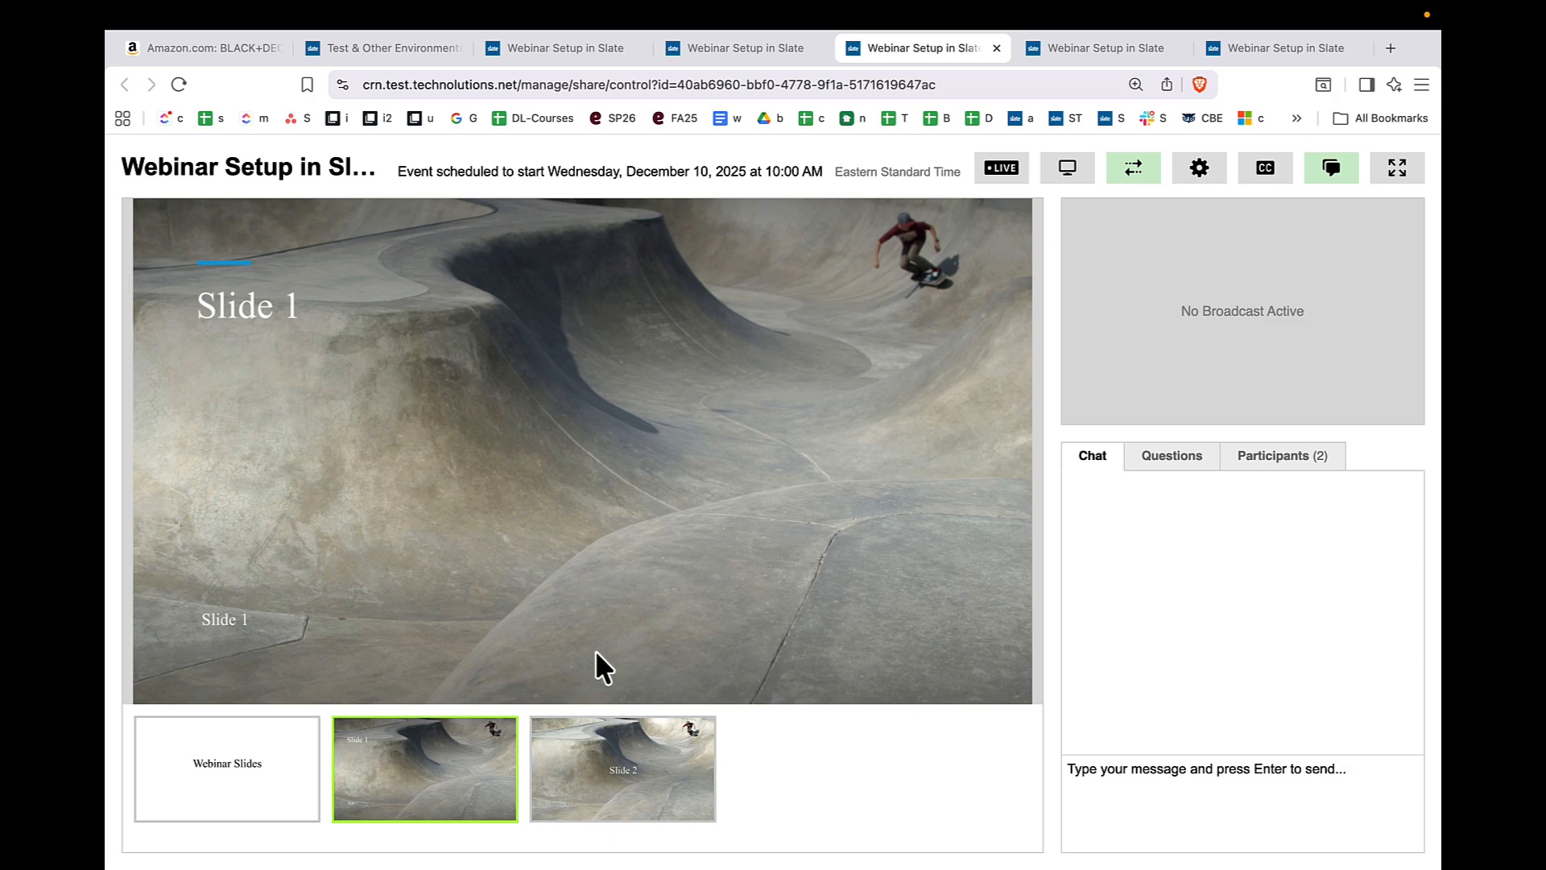
# - Close the webinar event from its settings, and leave the Share console for the event's overview page
pyautogui.click(1200, 169)
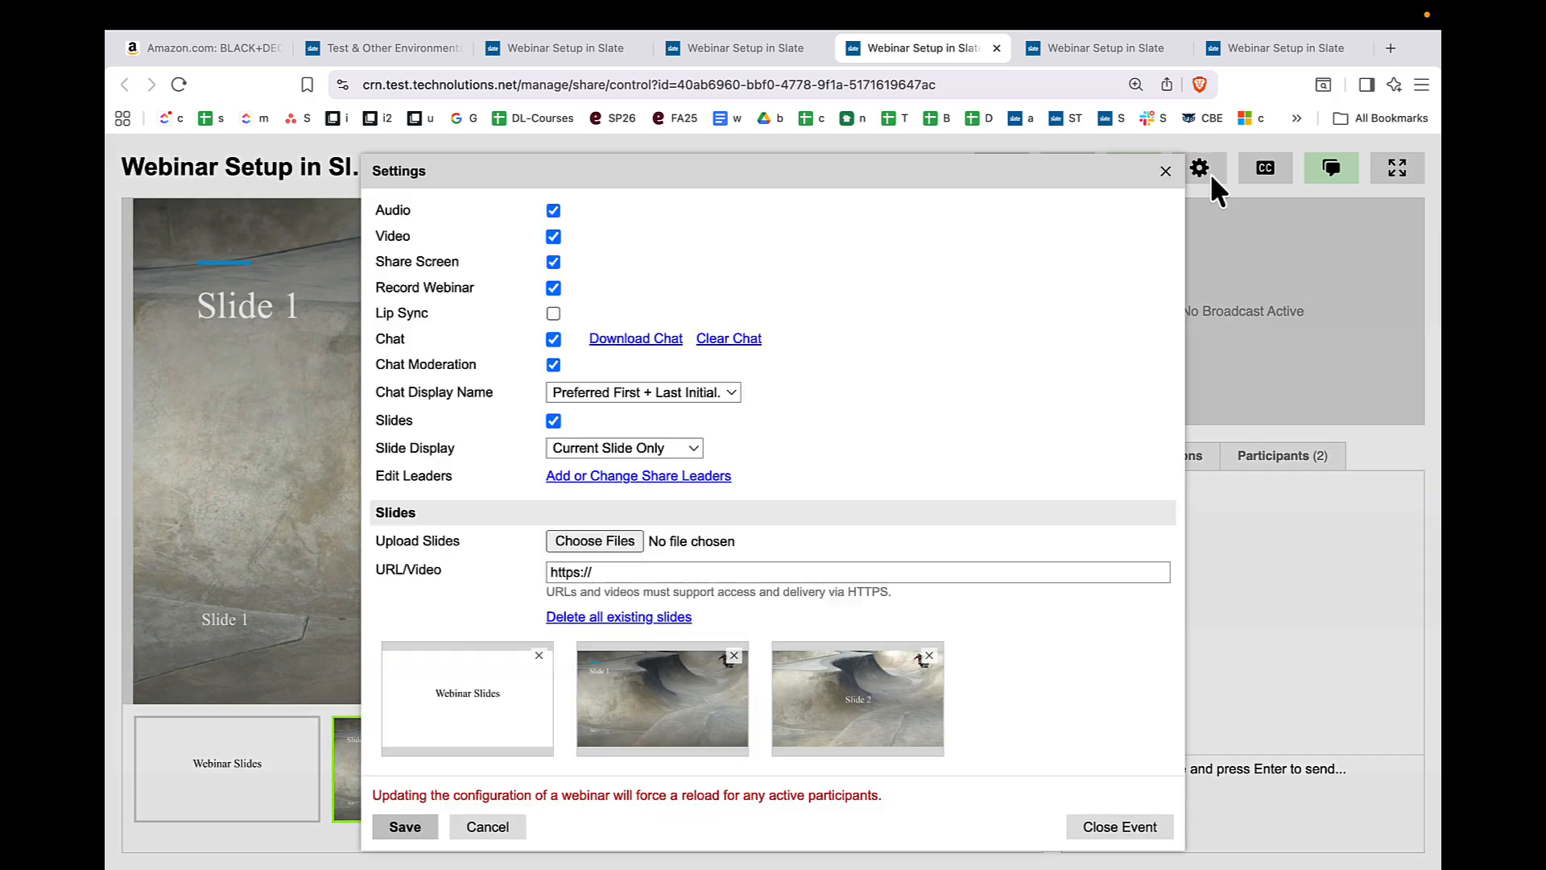
pyautogui.click(1089, 832)
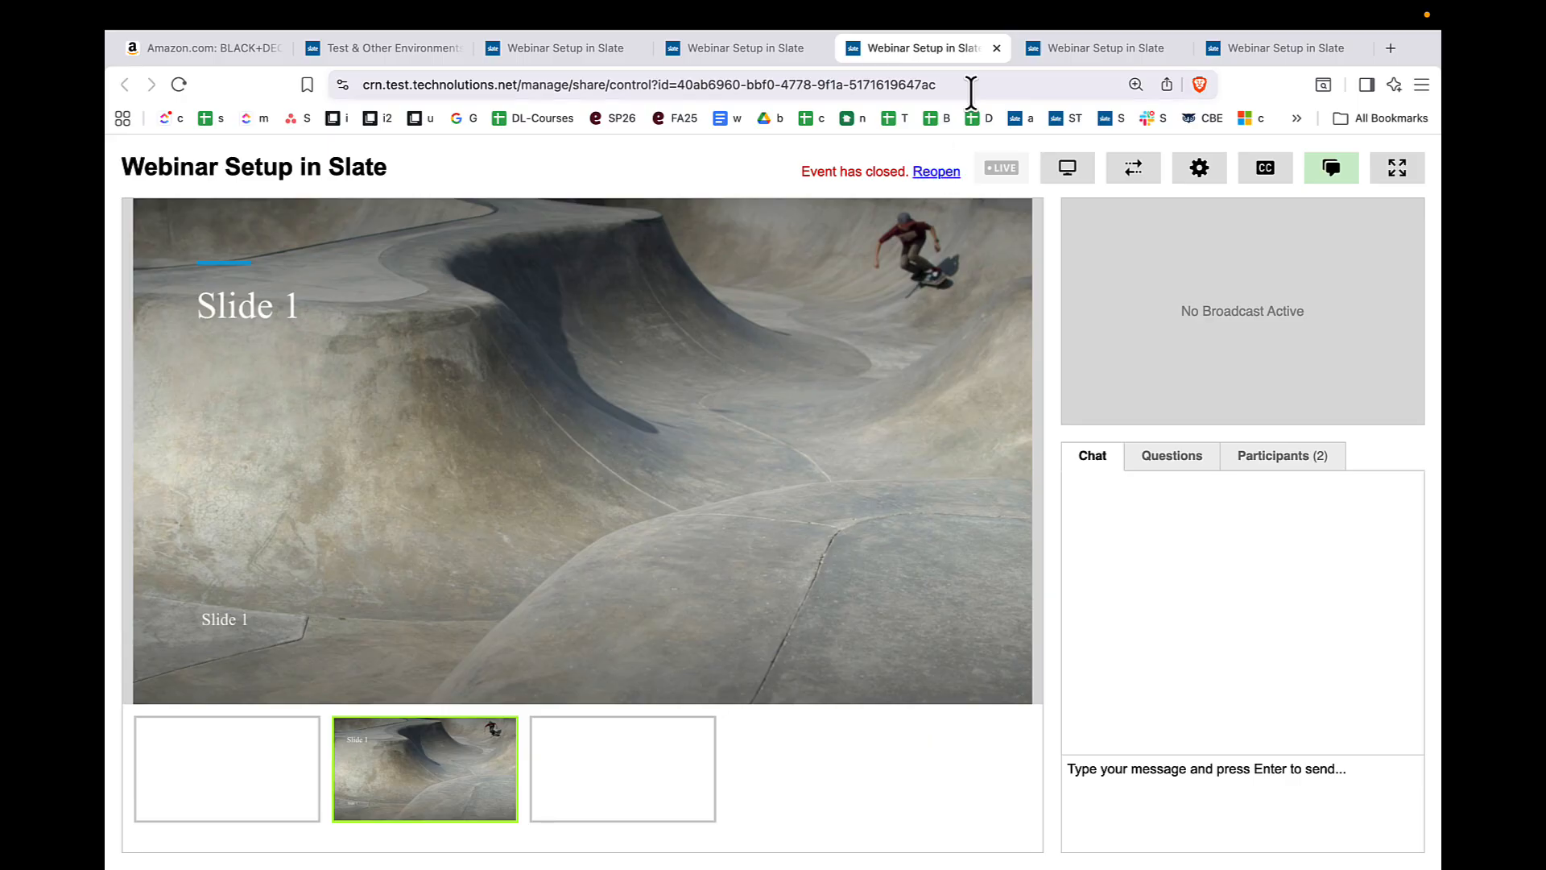
pyautogui.click(997, 49)
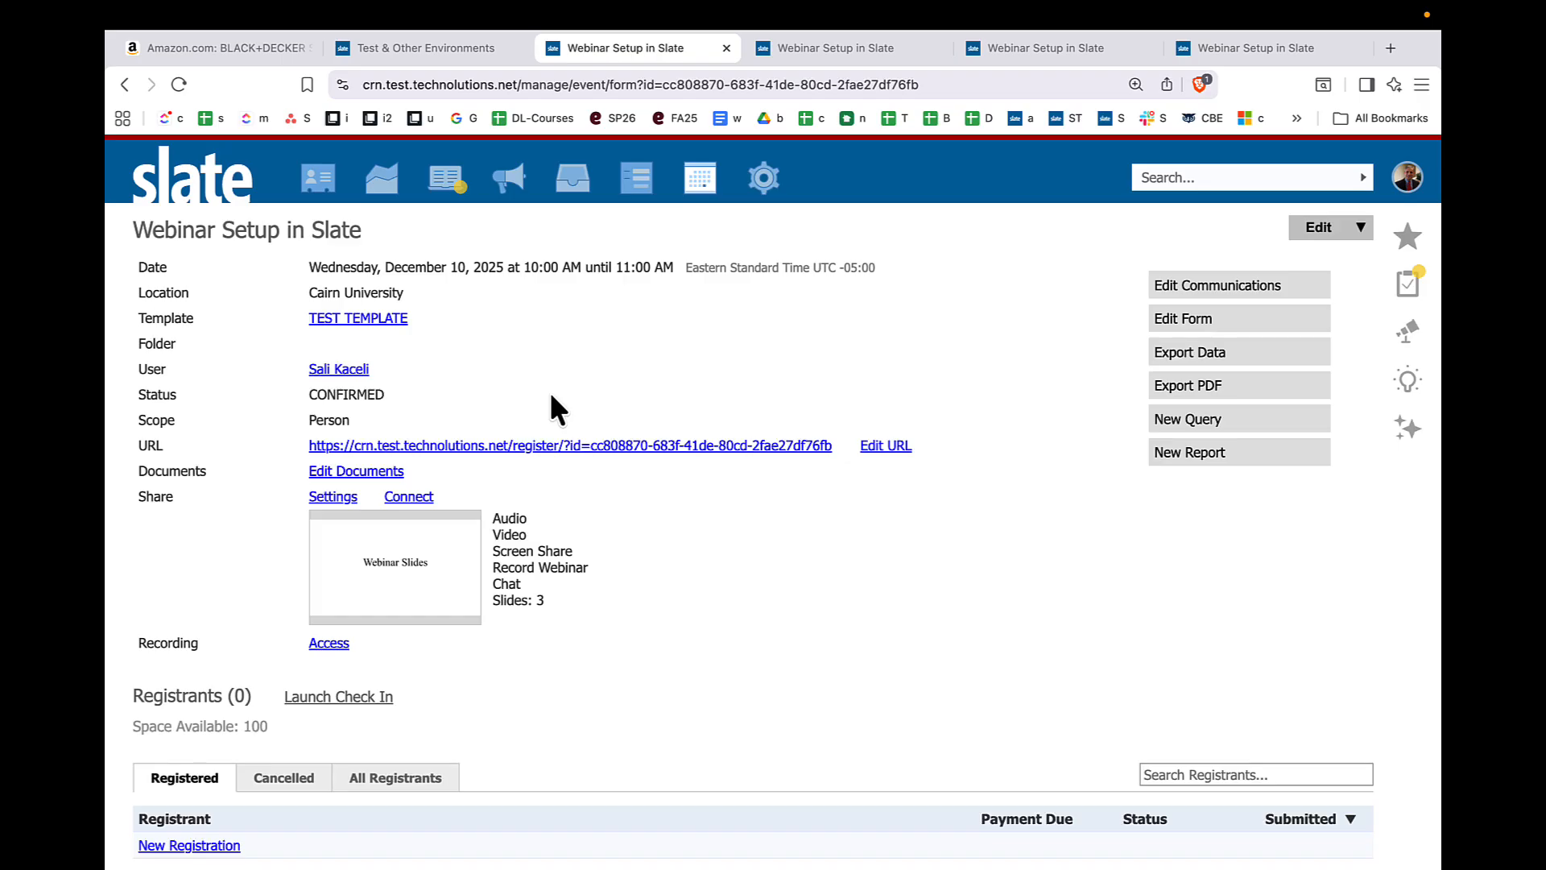